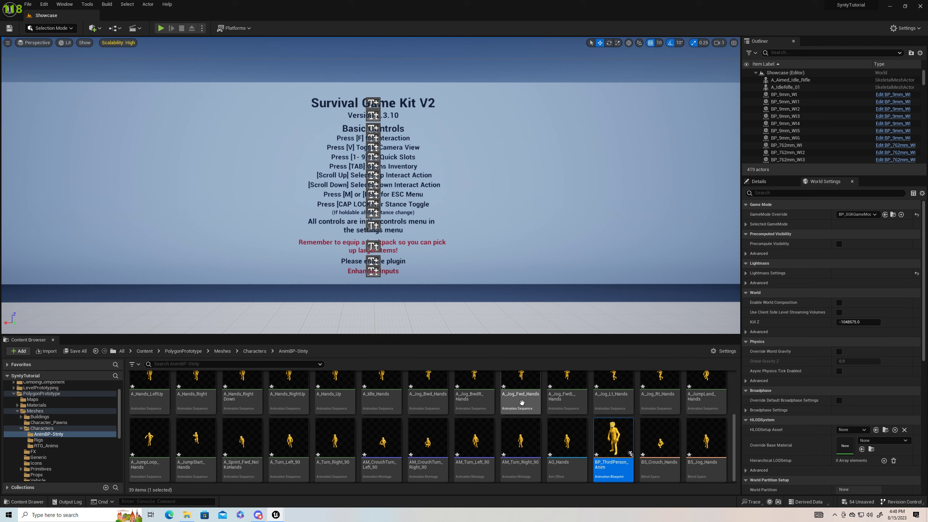
# - Save all unsaved assets in the project, keeping every listed item selected
pyautogui.moveTo(388, 414)
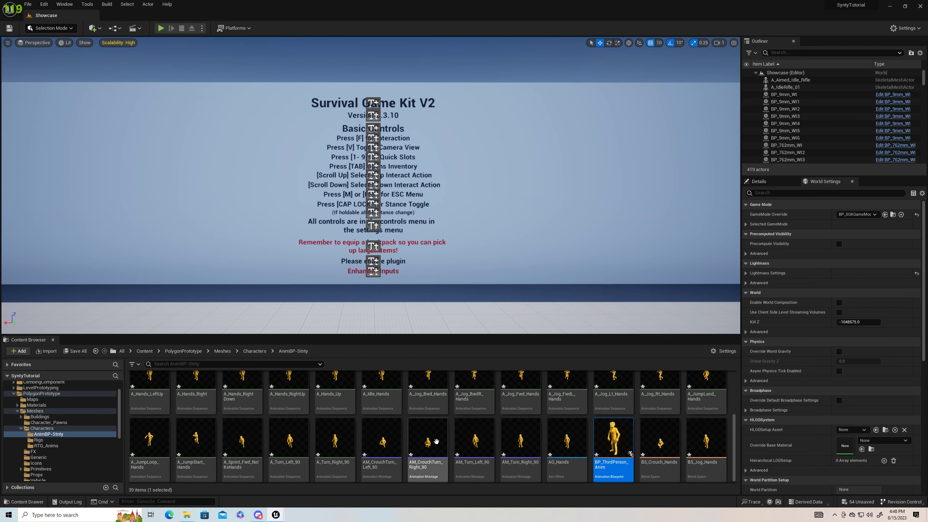
pyautogui.click(75, 351)
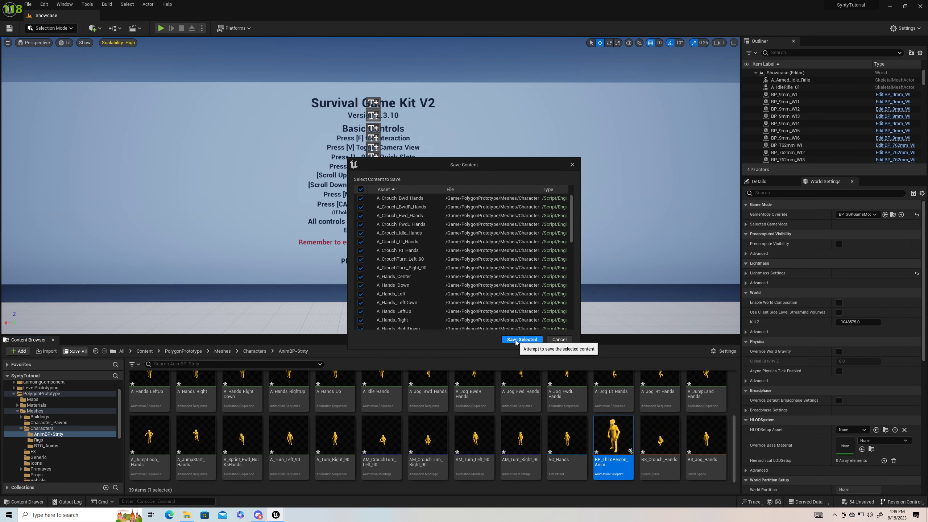
pyautogui.click(508, 341)
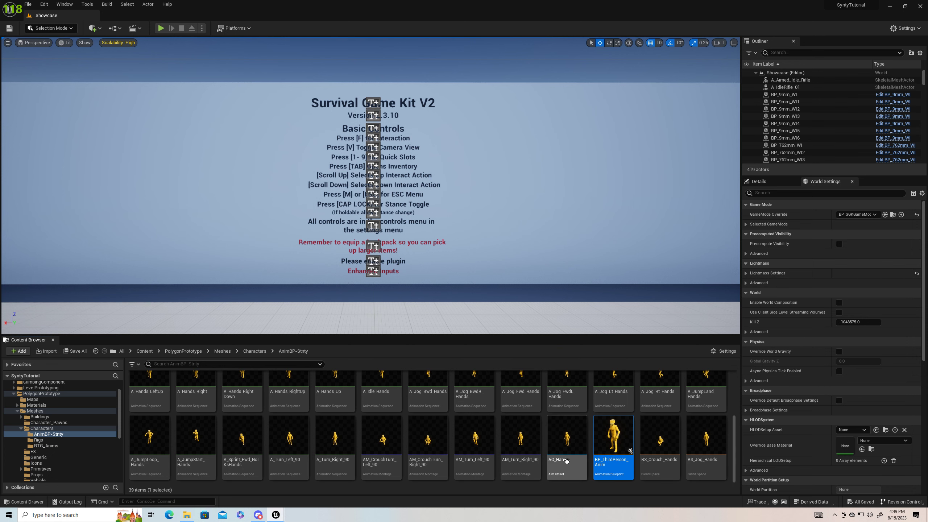
# - Open the game mode's default pawn blueprint, BP_SGKMasterCharacter, and select its character Mesh component in the 3D viewport
pyautogui.moveTo(612, 469)
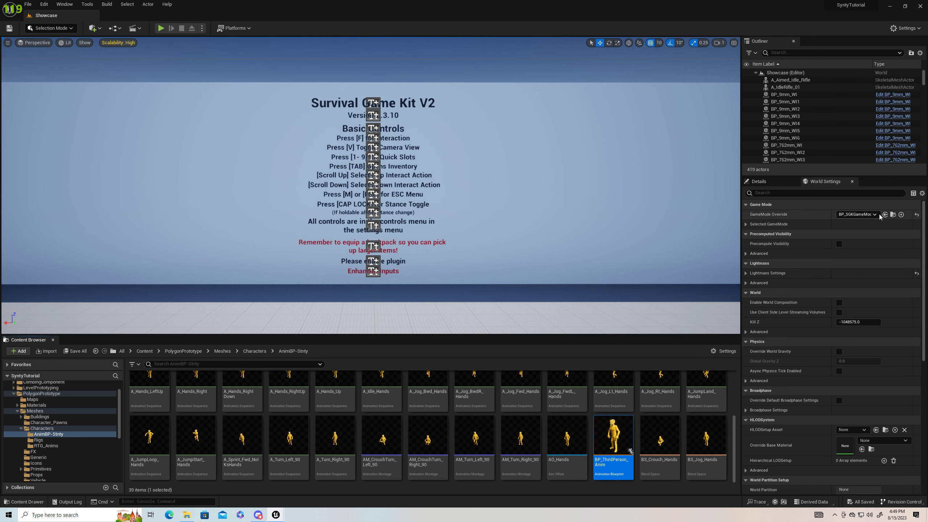
pyautogui.click(747, 225)
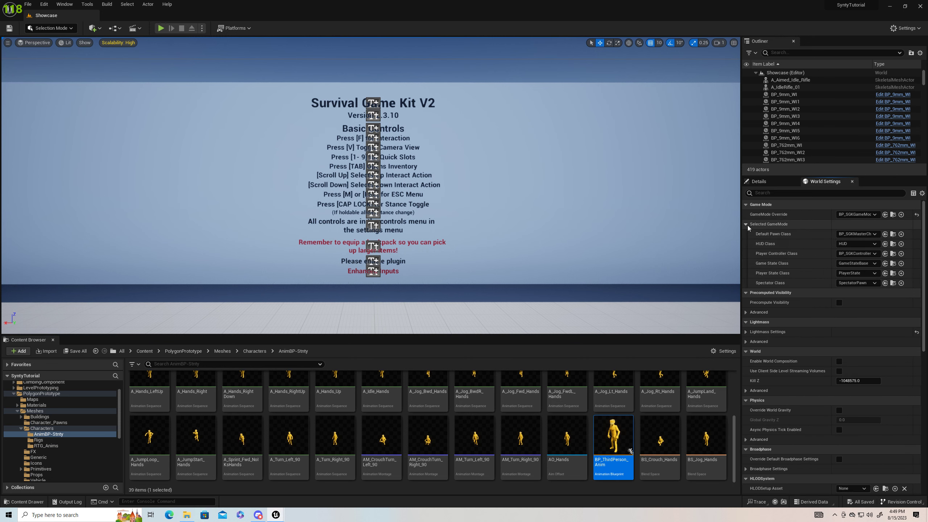
pyautogui.click(894, 234)
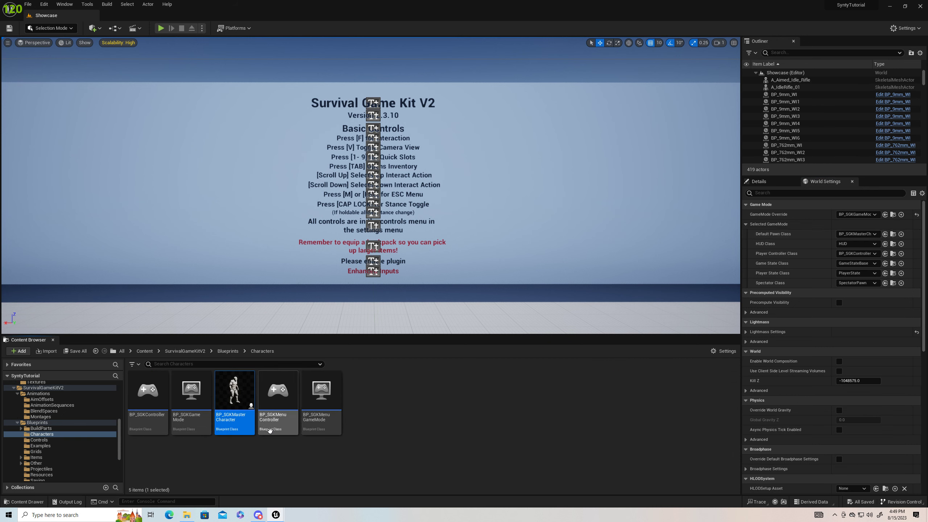
pyautogui.doubleClick(246, 428)
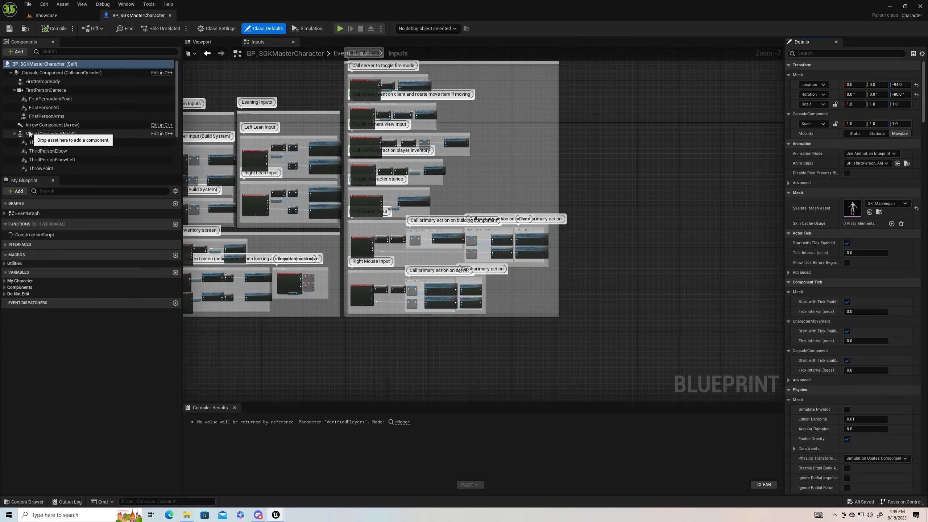
pyautogui.click(47, 133)
pyautogui.click(202, 41)
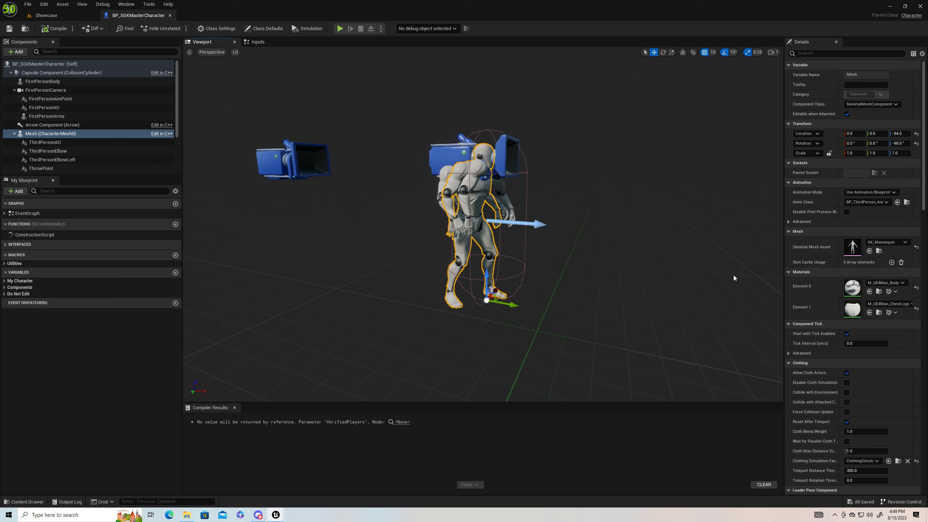
# - Set the character mesh's skeletal mesh asset to SK_Character_Male_NoFace_01 and check the character from the front
pyautogui.click(887, 243)
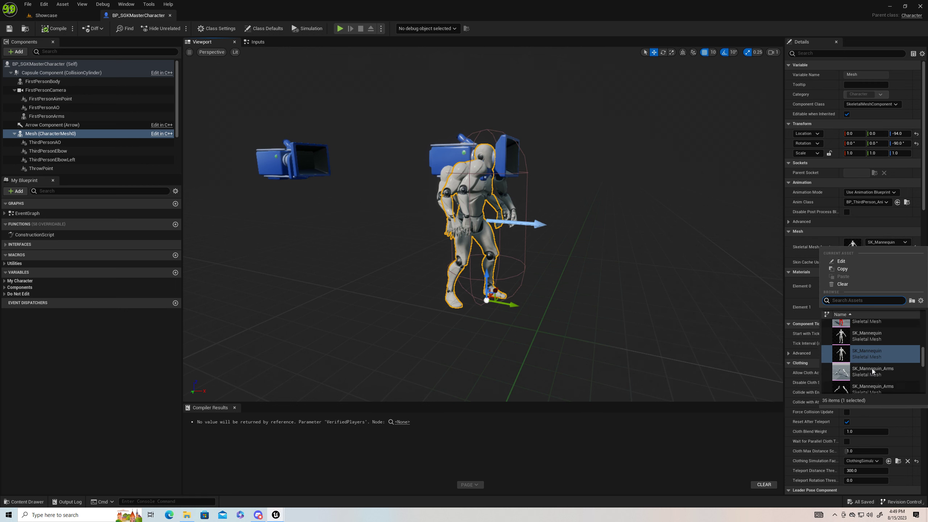
pyautogui.scroll(3, 872, 368)
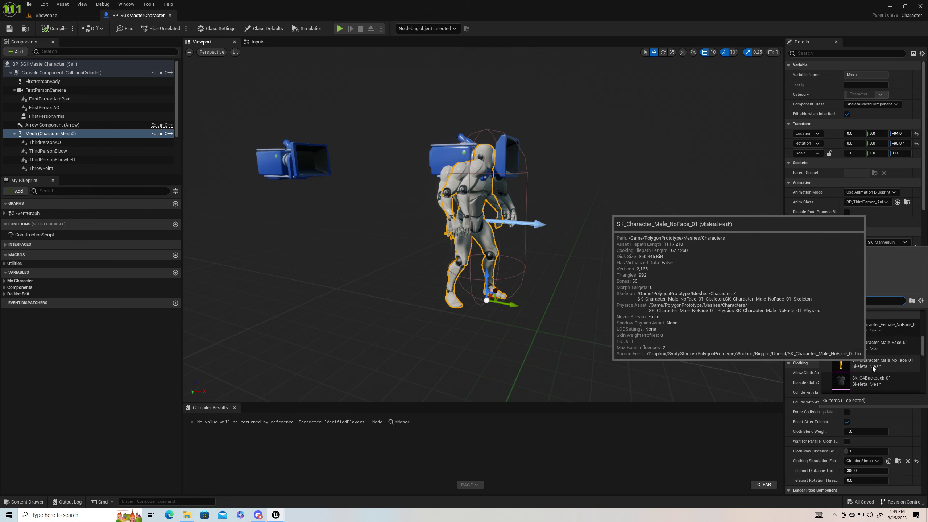
pyautogui.click(872, 365)
pyautogui.moveTo(482, 223); pyautogui.dragTo(406, 222, button='right')
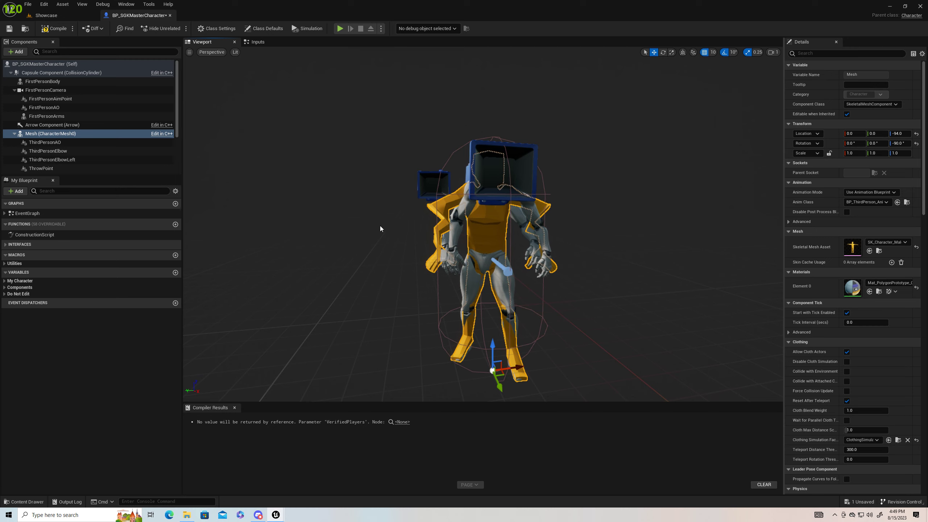
pyautogui.scroll(3, 381, 228)
# - Rename the retargeted BP_ThirdPerson_Anim blueprint in the AnimBP-Stnty folder to BP_ThirdPerson_Anim_Synty
pyautogui.click(46, 15)
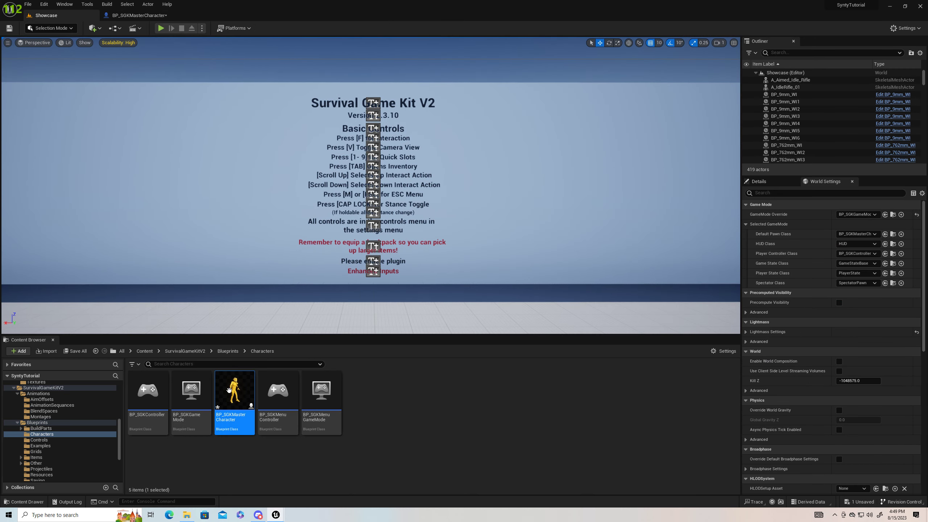
pyautogui.click(95, 351)
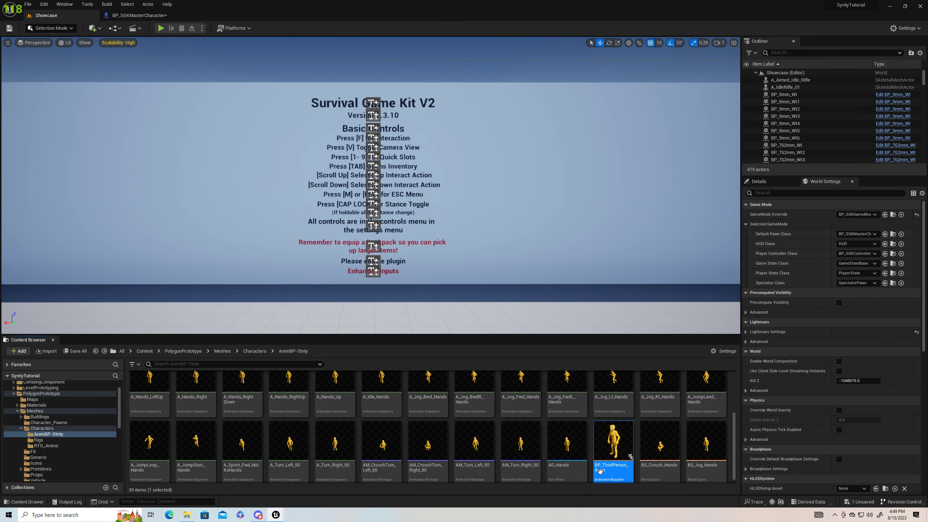
pyautogui.moveTo(613, 471)
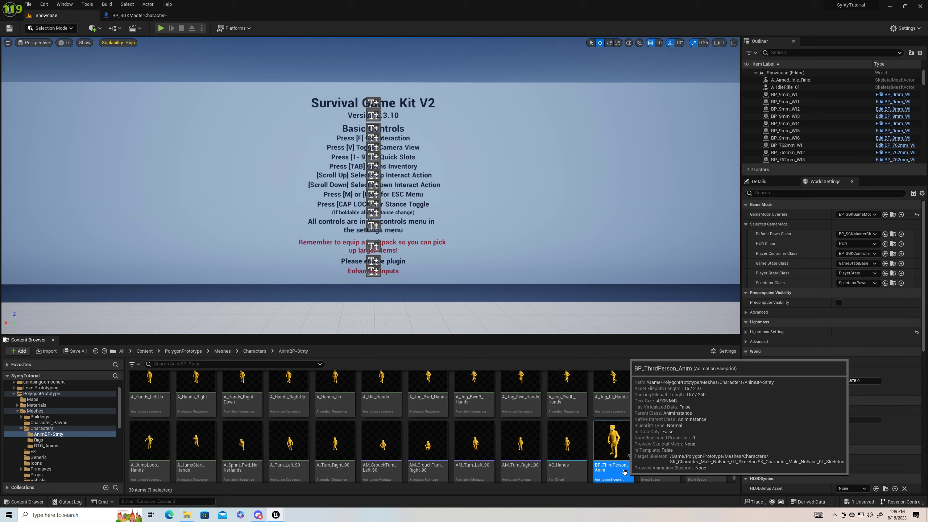
pyautogui.rightClick(621, 471)
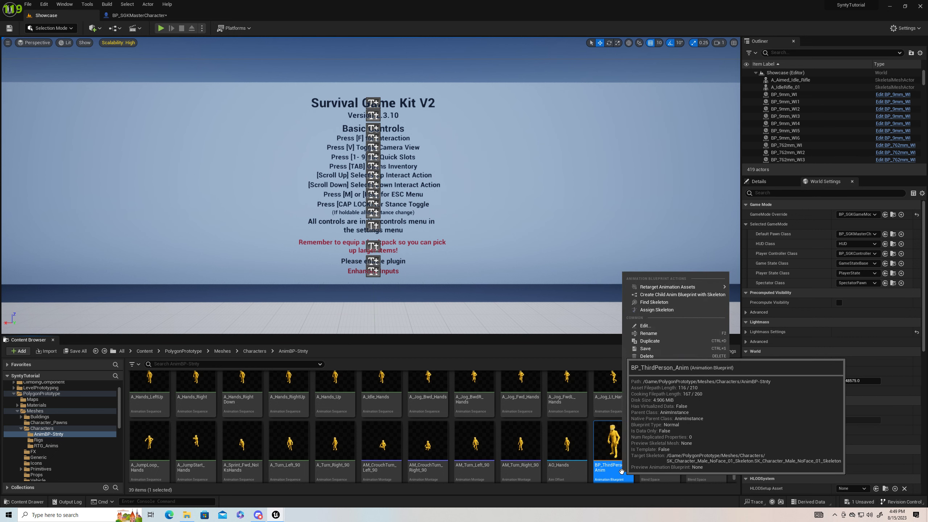
pyautogui.click(651, 334)
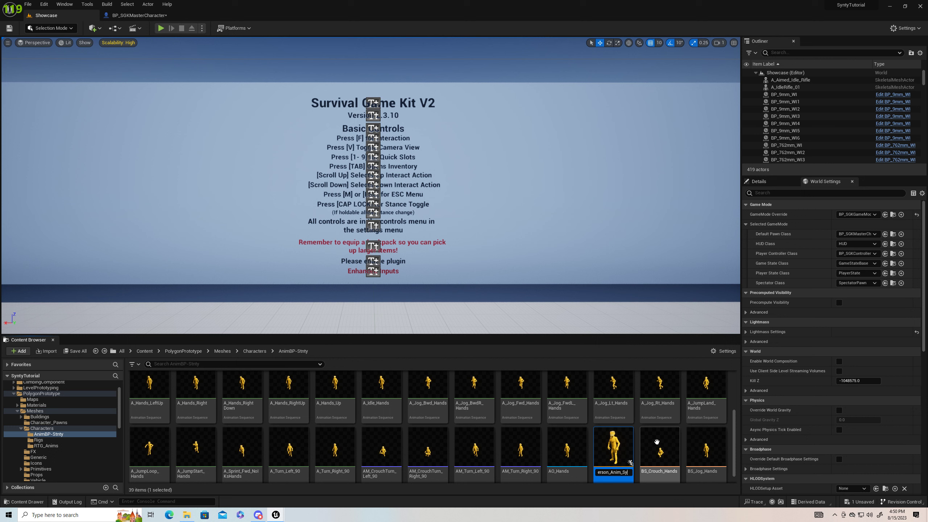
pyautogui.press('Return')
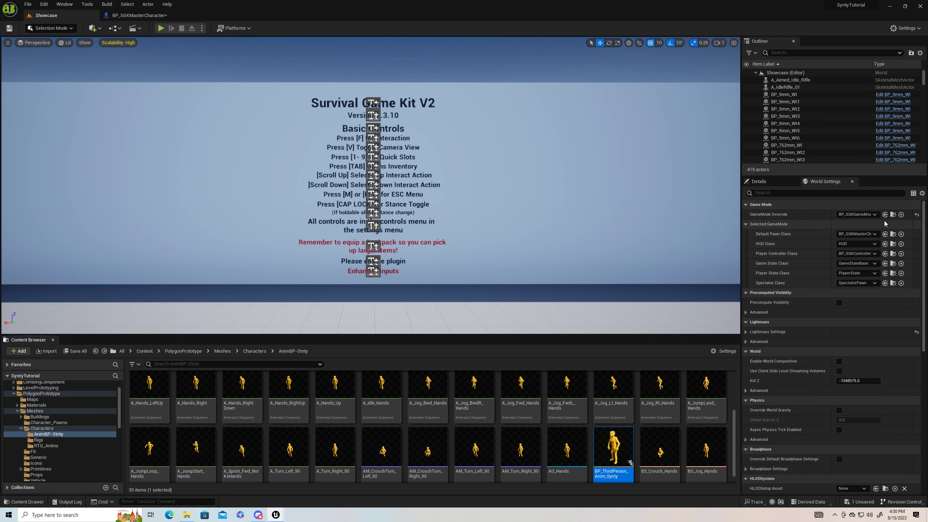
# - Set the anim class of BP_SGKMasterCharacter's mesh to BP_ThirdPerson_Anim_Synty, and compile and save the blueprint
pyautogui.click(893, 234)
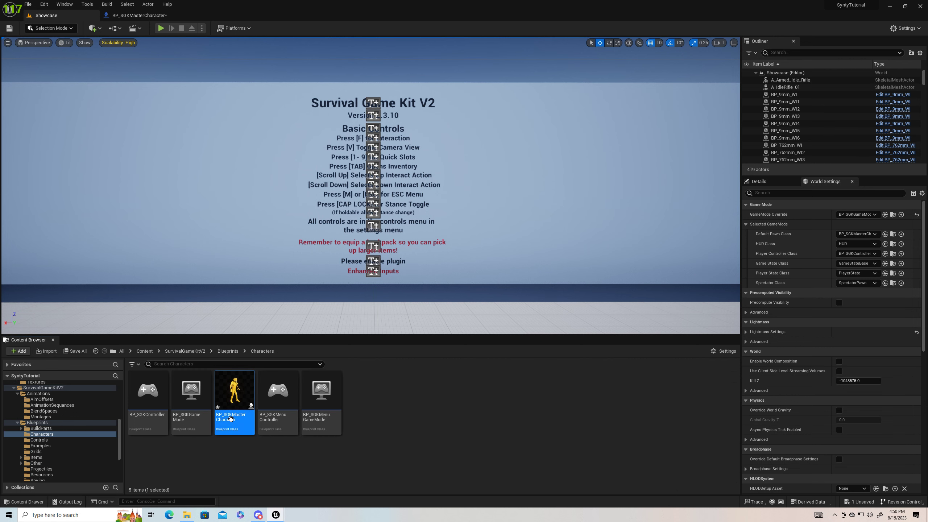
pyautogui.click(228, 417)
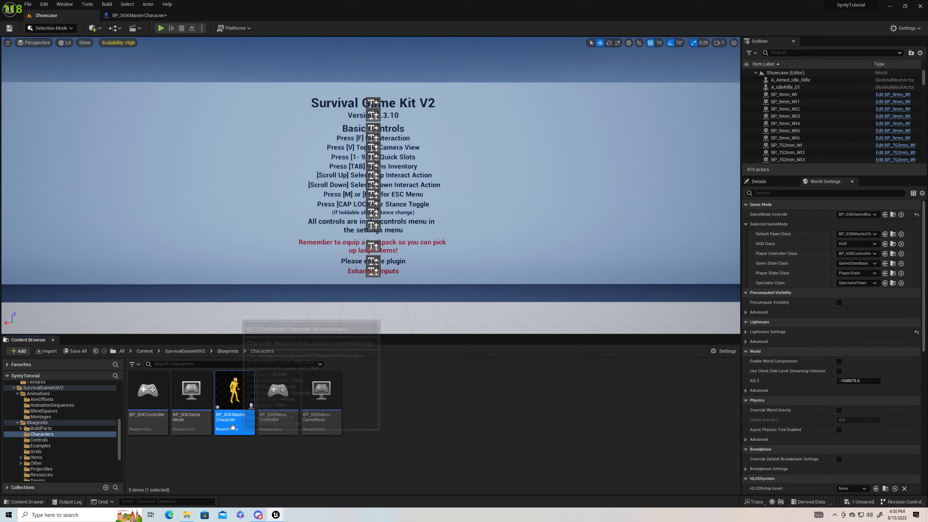
pyautogui.doubleClick(234, 391)
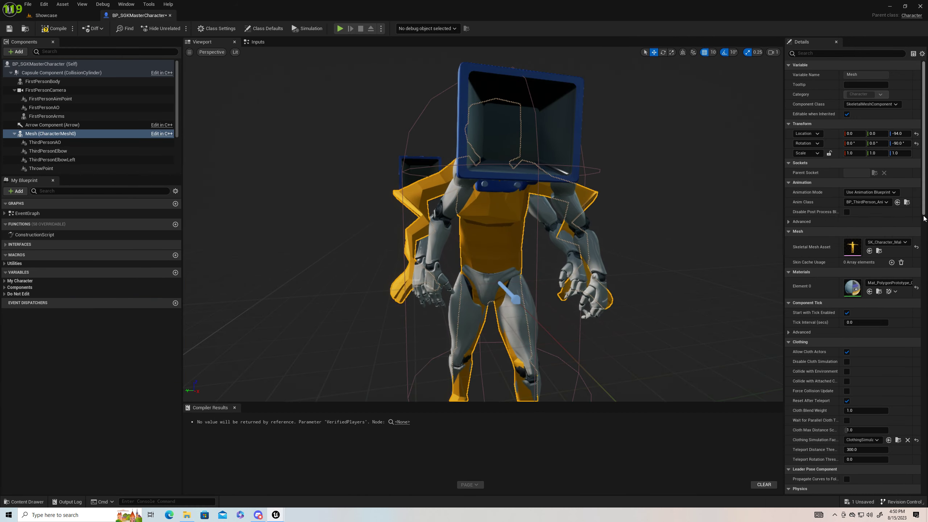
pyautogui.click(887, 203)
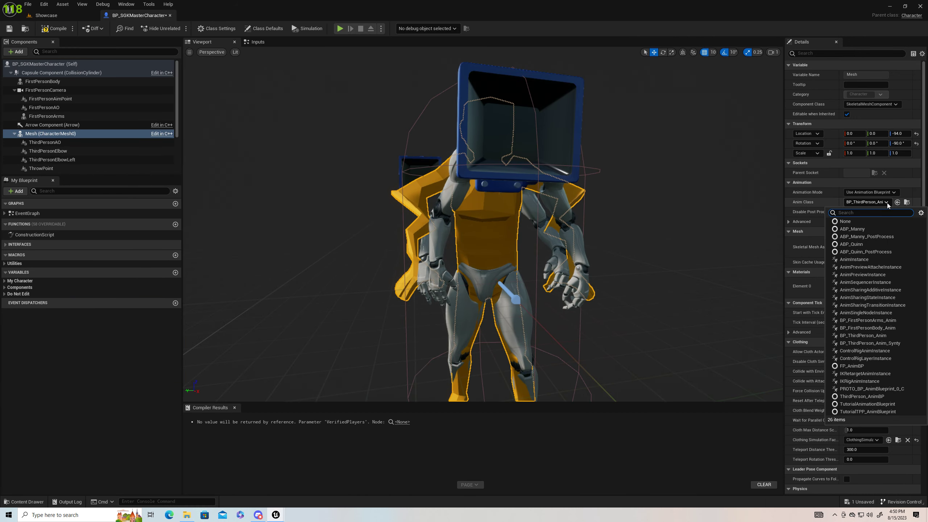
pyautogui.click(862, 345)
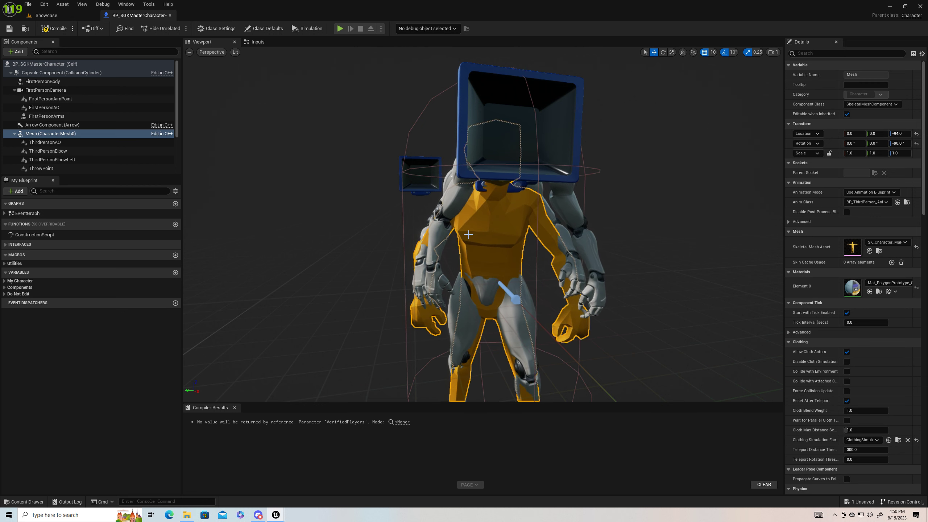
pyautogui.click(55, 29)
pyautogui.click(11, 28)
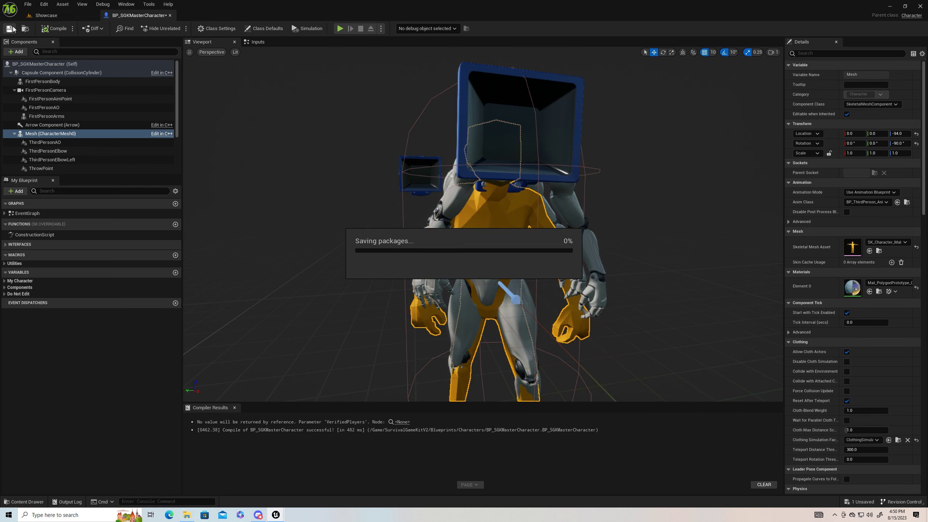
# - Start duplicating and retargeting BP_FirstPersonBody_Anim from the SurvivalGameKitV2 Animations folder, using RTG_Synty as the IK retargeter
pyautogui.click(64, 18)
pyautogui.click(96, 351)
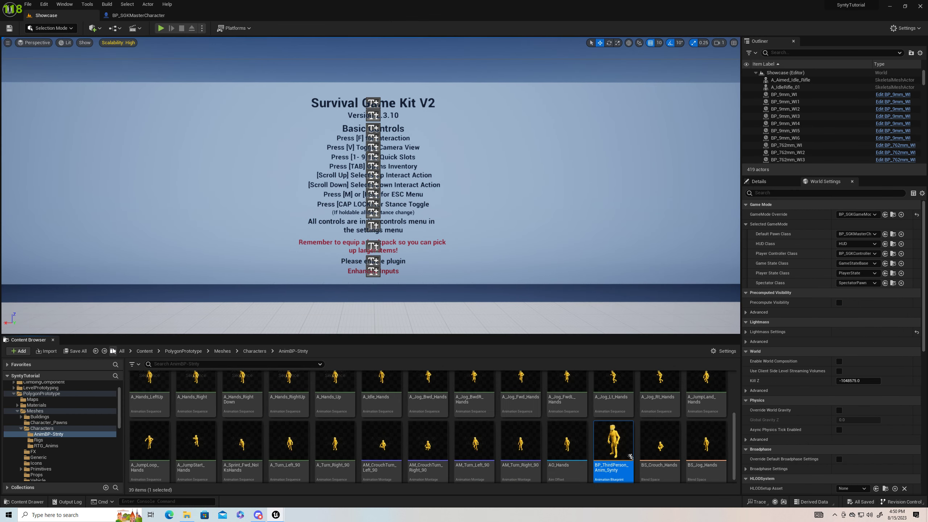
pyautogui.click(96, 351)
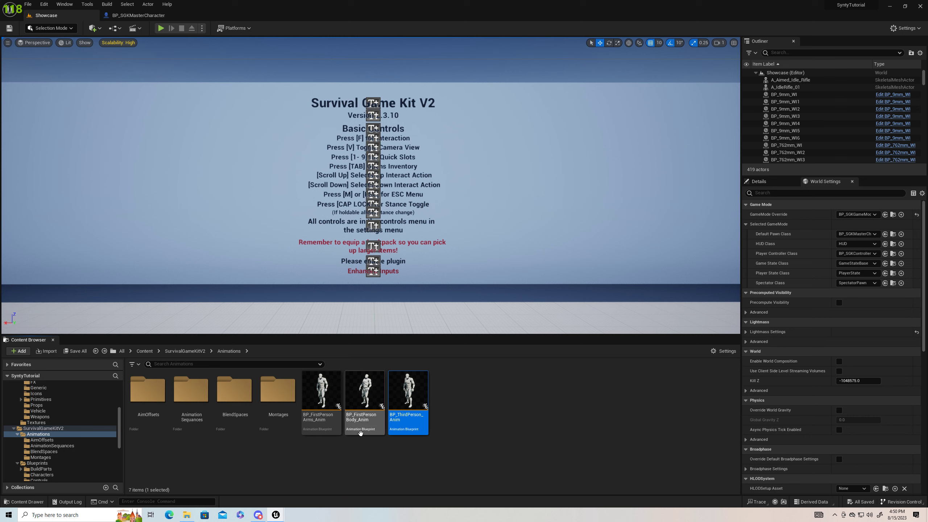
pyautogui.click(360, 423)
pyautogui.rightClick(360, 423)
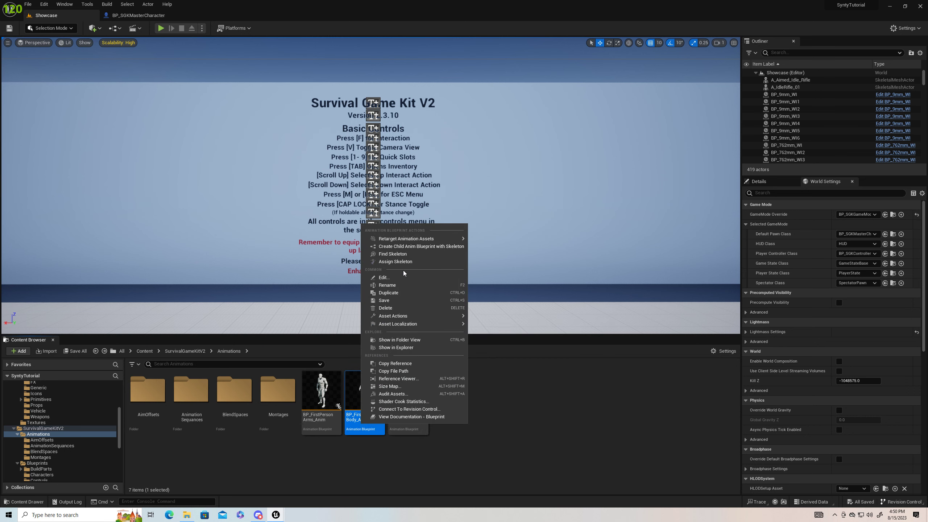
pyautogui.moveTo(439, 238)
pyautogui.click(519, 251)
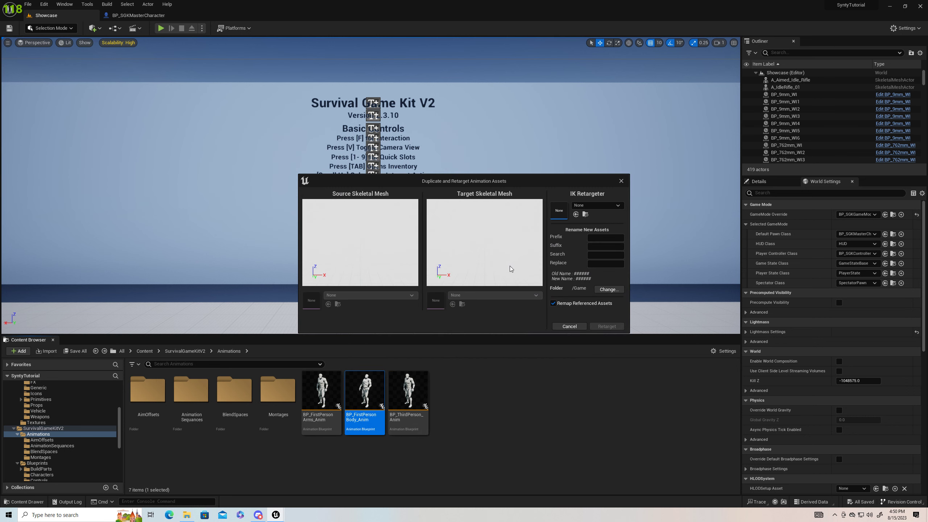
pyautogui.click(617, 205)
pyautogui.click(621, 303)
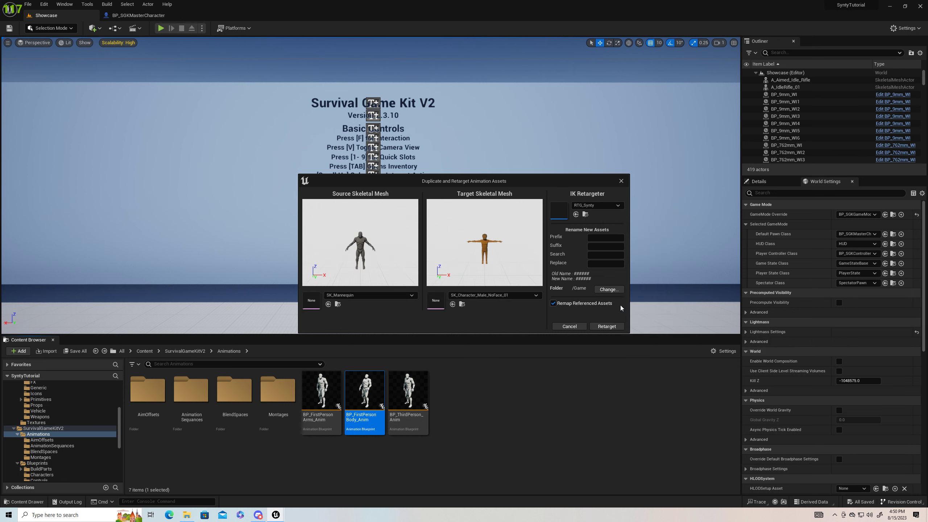
# - Set the export folder to PolygonPrototype/Meshes/Characters/AnimBP-Stnty and retarget the first-person body animation assets
pyautogui.click(610, 289)
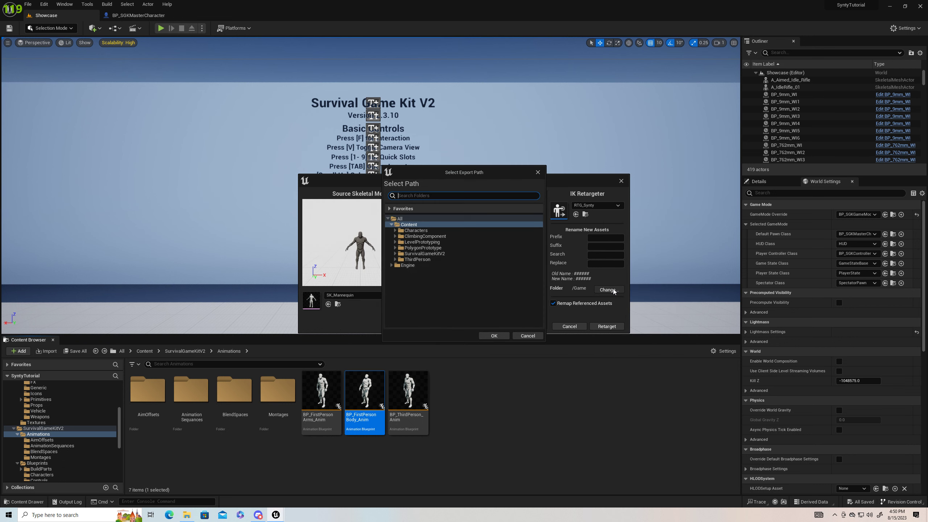
pyautogui.click(395, 248)
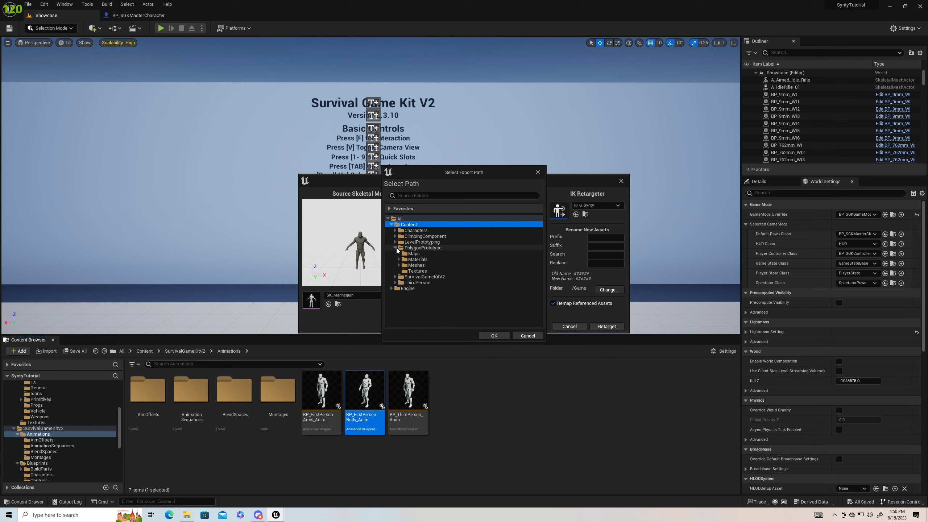
pyautogui.click(400, 265)
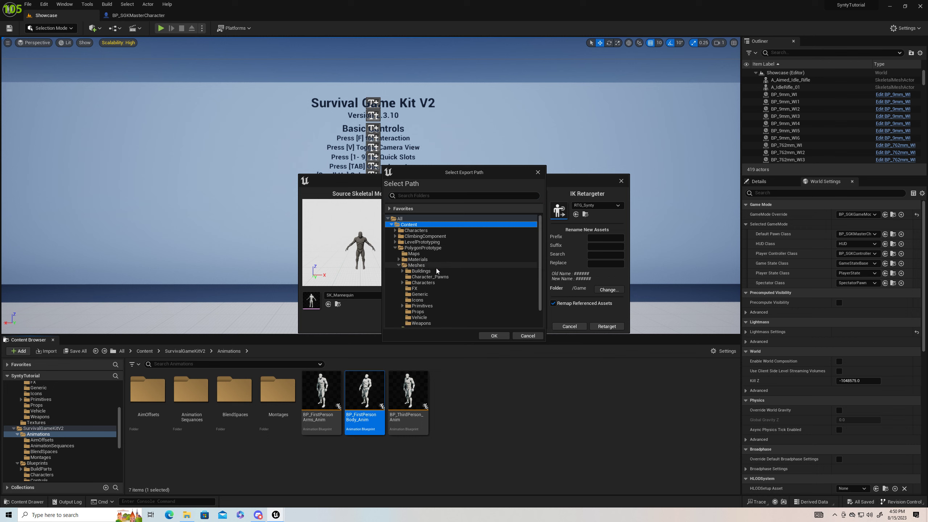
pyautogui.click(403, 283)
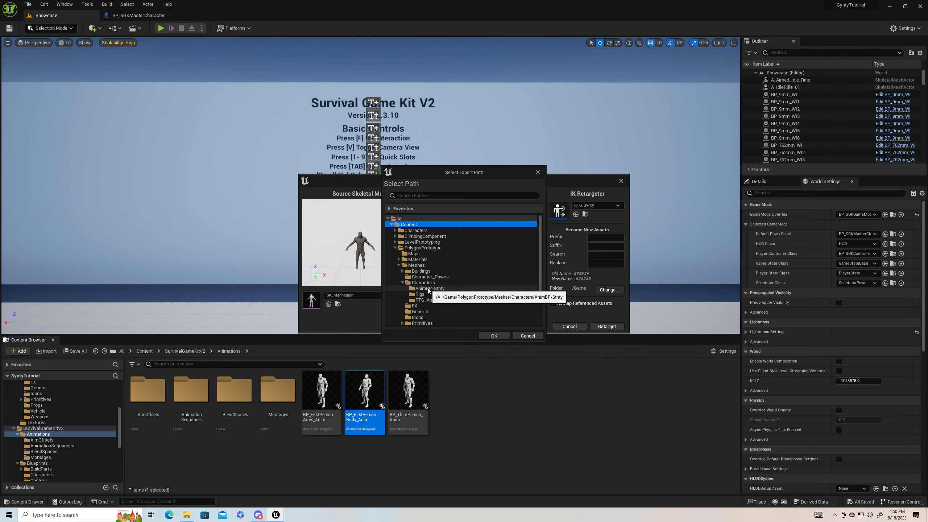
pyautogui.click(429, 289)
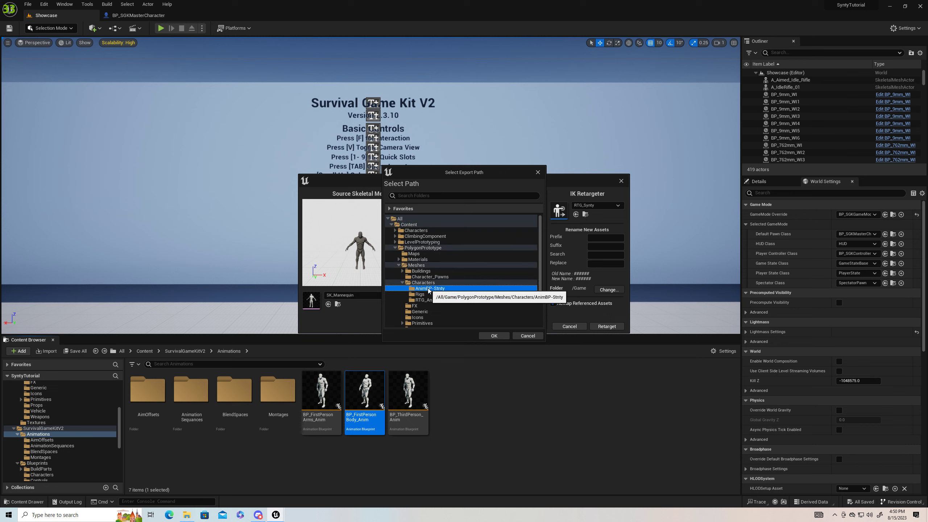
pyautogui.click(494, 336)
pyautogui.click(697, 327)
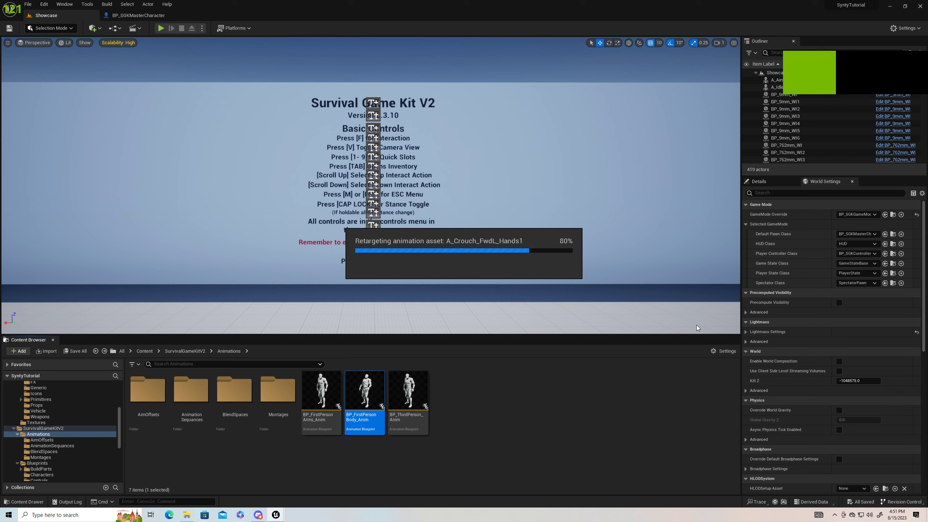
pyautogui.click(96, 352)
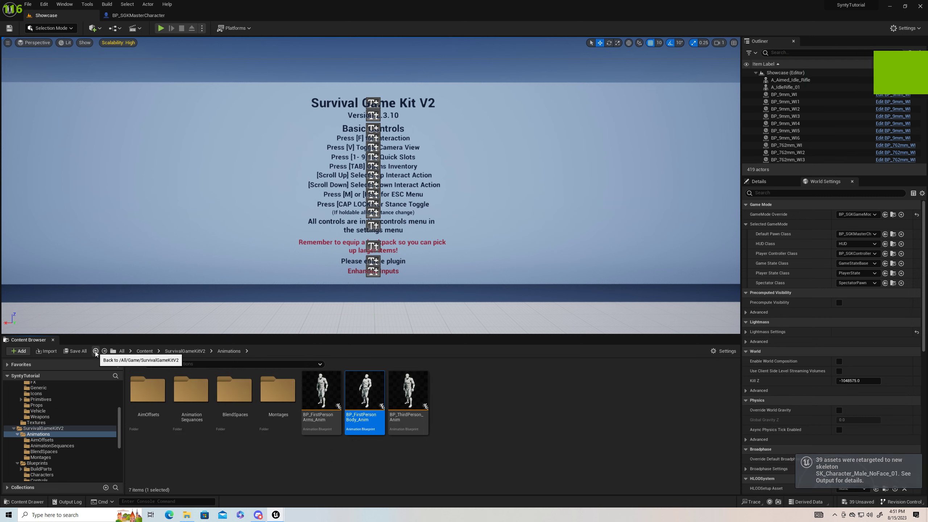
# - Start duplicating and retargeting BP_FirstPersonArms_Anim from the SurvivalGameKitV2 Animations folder, using RTG_Synty as the IK retargeter
pyautogui.click(104, 351)
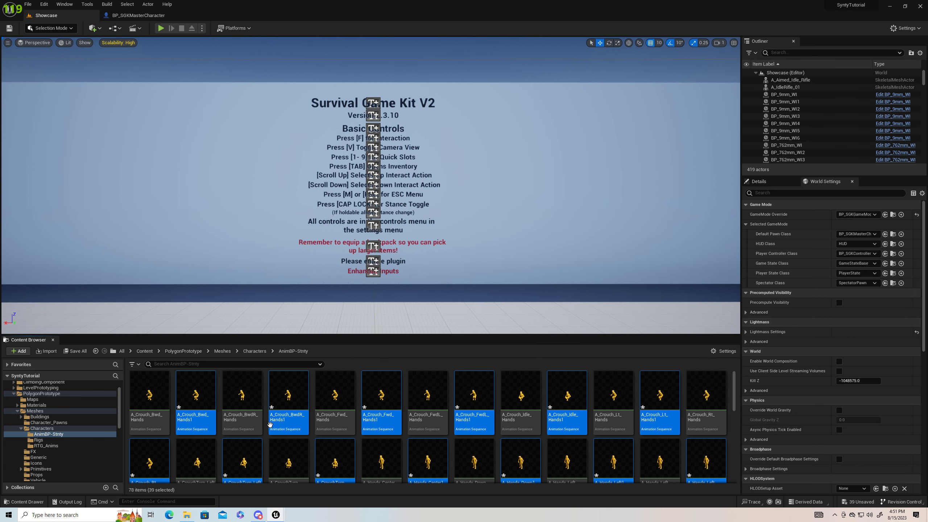
pyautogui.click(95, 352)
pyautogui.click(322, 424)
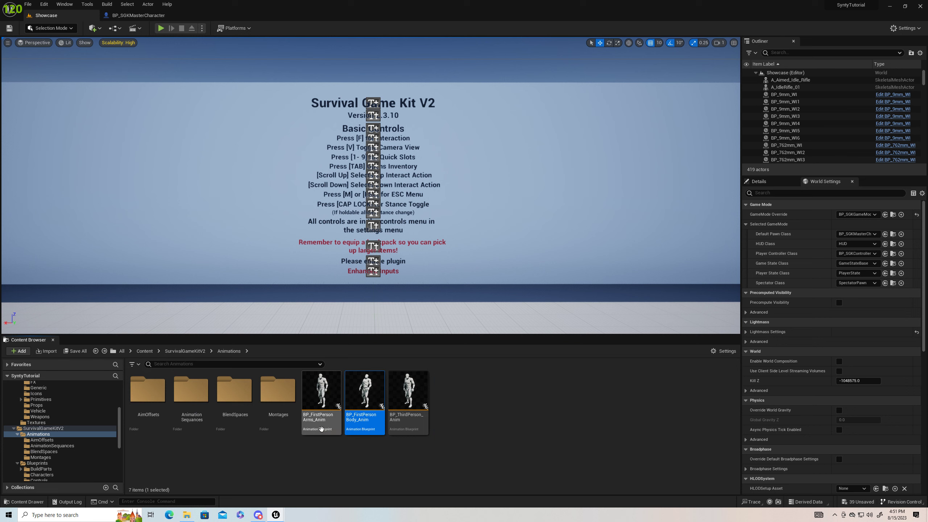
pyautogui.rightClick(322, 426)
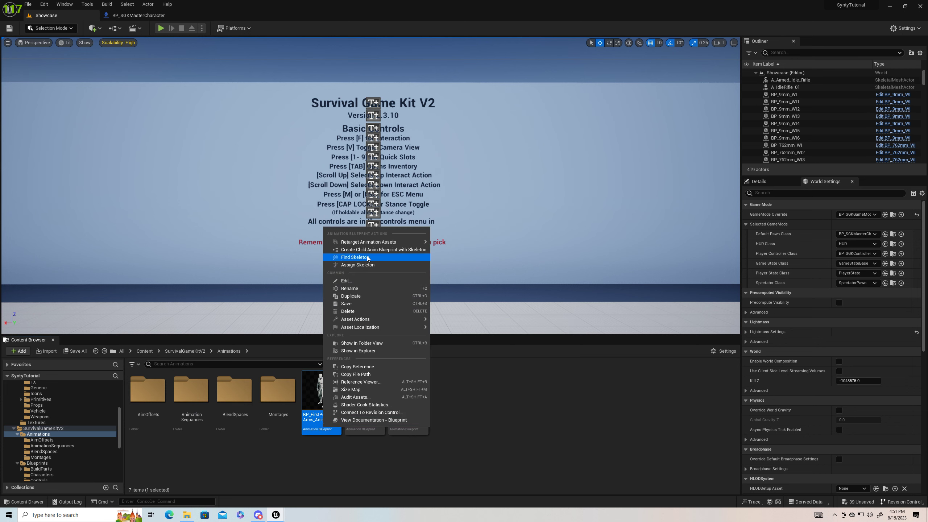
pyautogui.moveTo(393, 243)
pyautogui.click(481, 252)
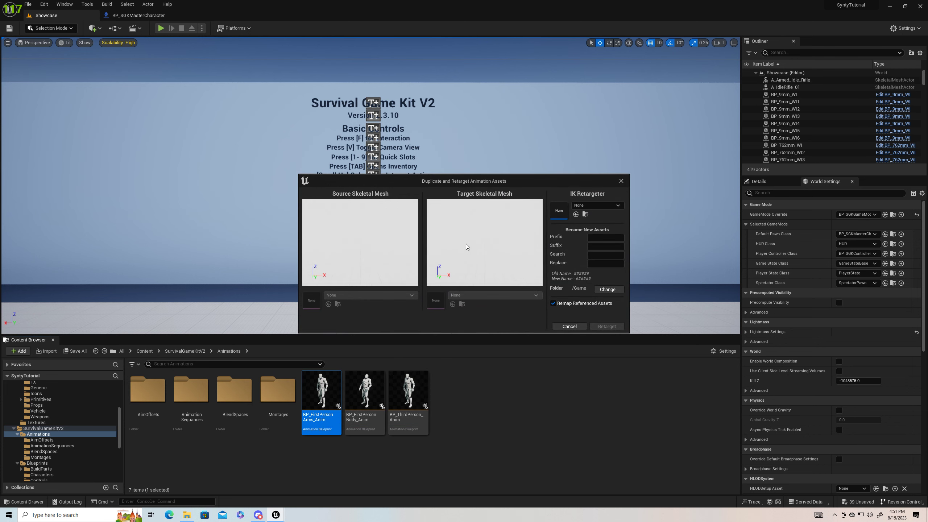
pyautogui.click(624, 206)
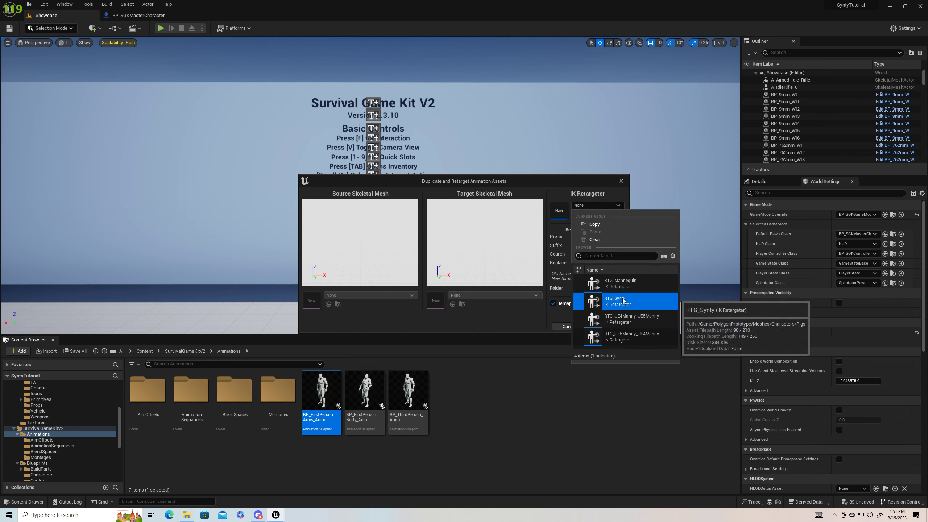
pyautogui.click(592, 301)
# - Set the export folder to PolygonPrototype/Meshes/Characters/AnimBP-Stnty and retarget the first-person arms animation assets
pyautogui.click(609, 289)
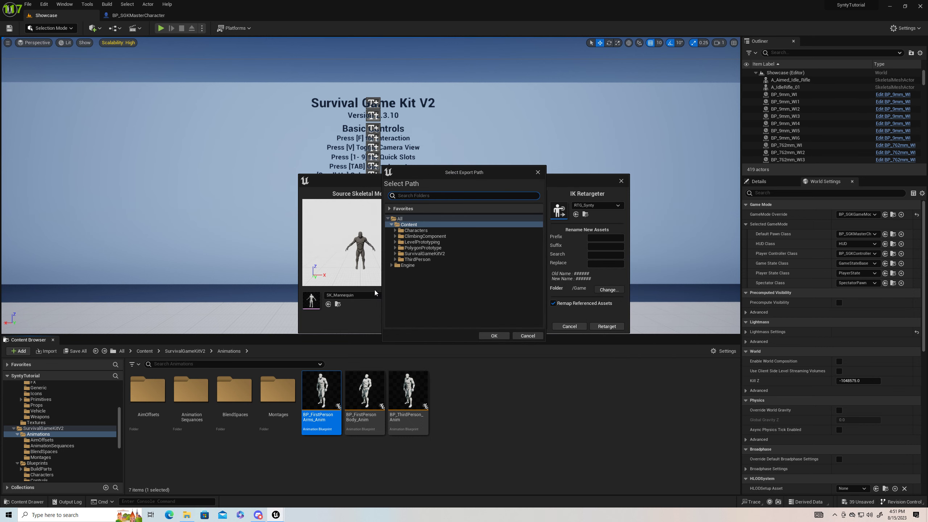
pyautogui.click(396, 248)
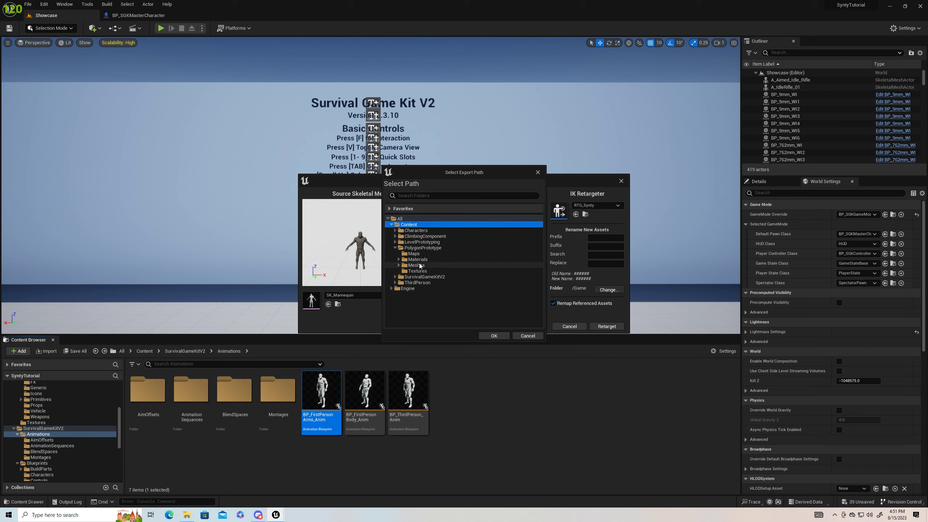
pyautogui.click(399, 265)
pyautogui.click(402, 282)
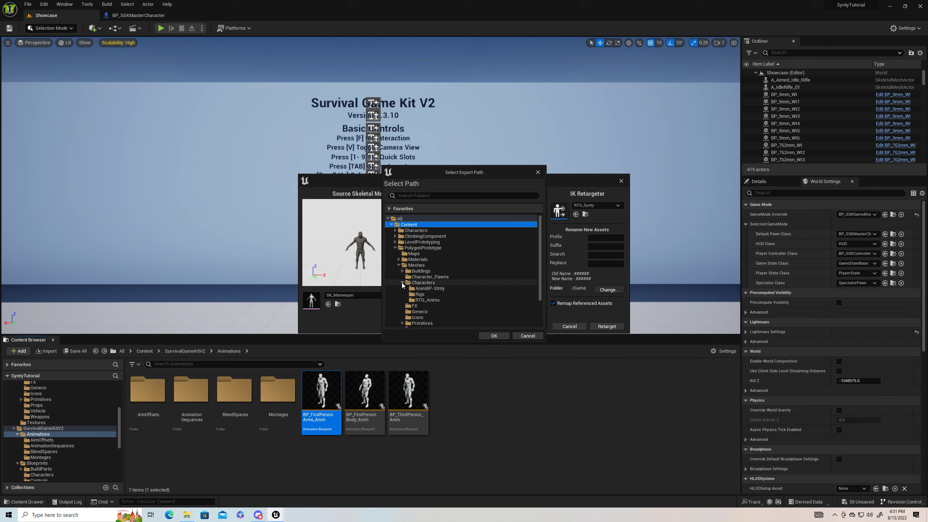
pyautogui.click(429, 289)
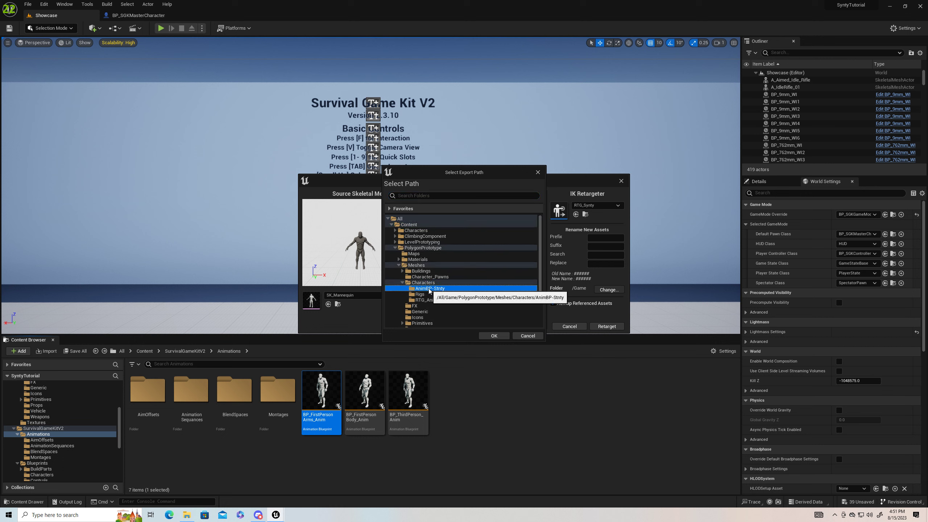
pyautogui.click(493, 335)
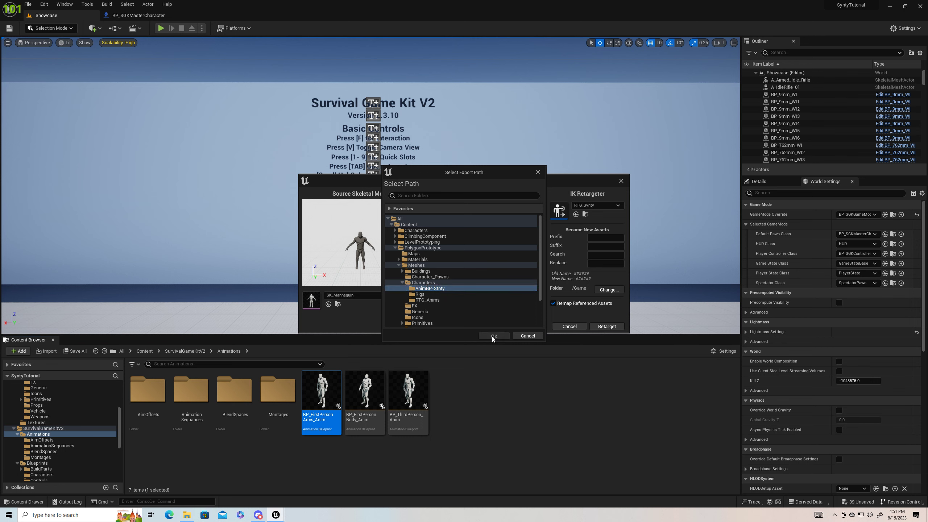
pyautogui.click(708, 327)
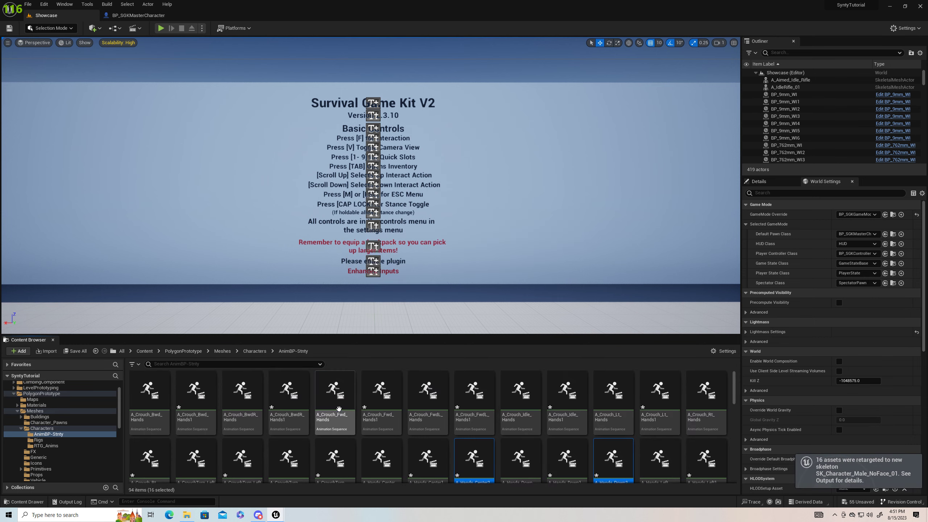
# - Locate the world's default pawn class asset, BP_SGKMasterCharacter, and open it for editing
pyautogui.scroll(-2, 313, 434)
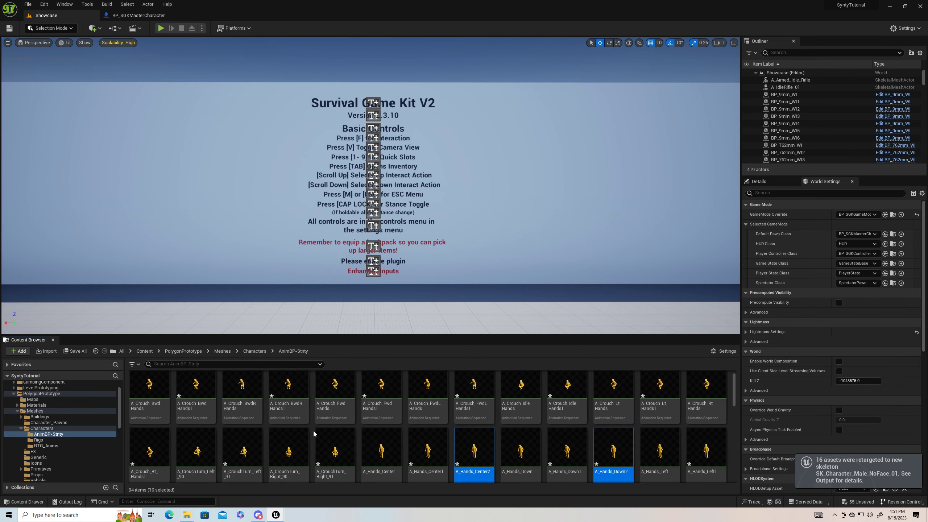
pyautogui.scroll(-1, 314, 434)
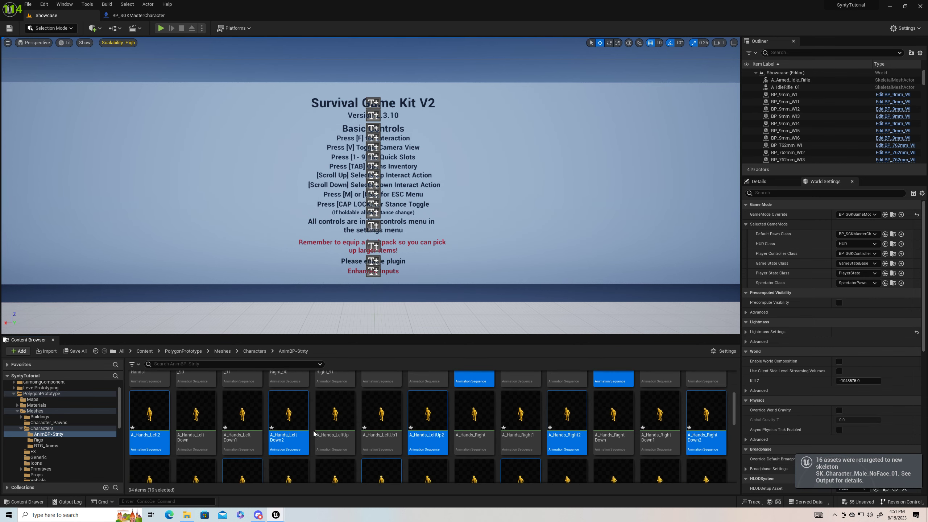
pyautogui.scroll(3, 314, 434)
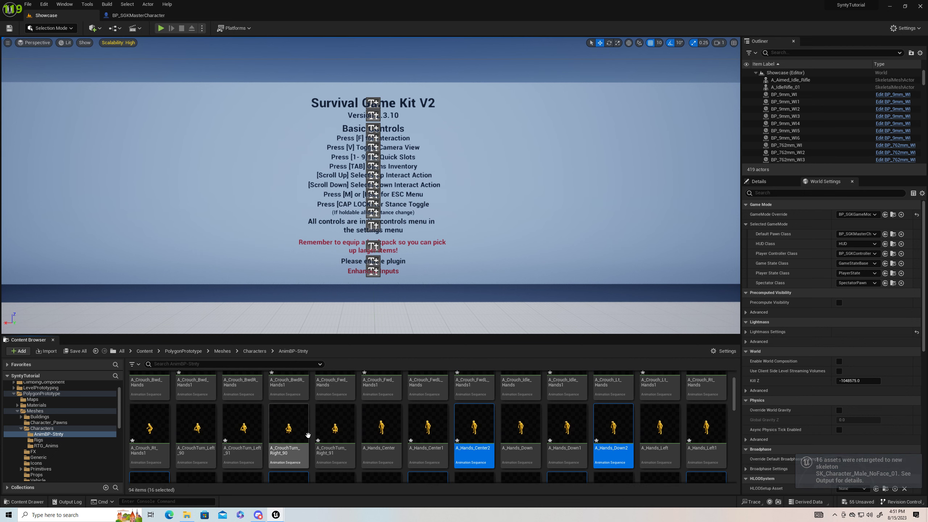
pyautogui.click(96, 352)
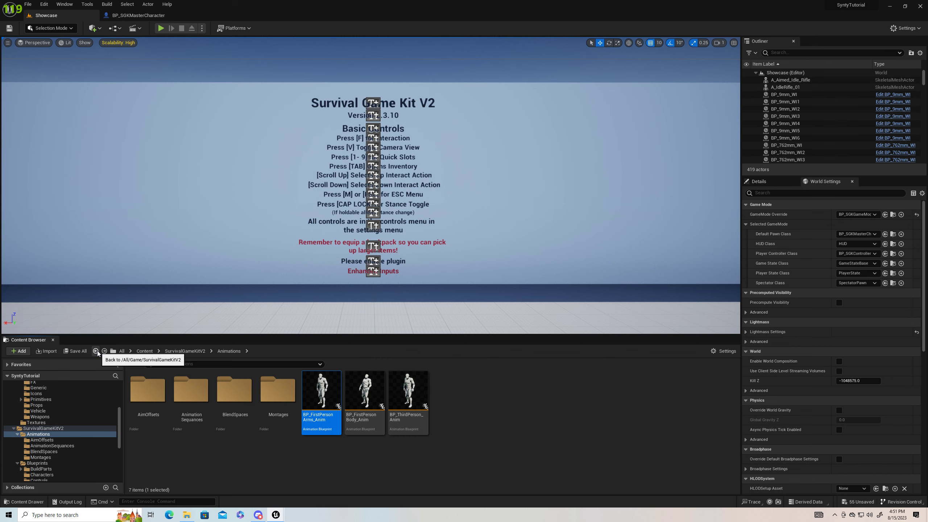
pyautogui.click(893, 234)
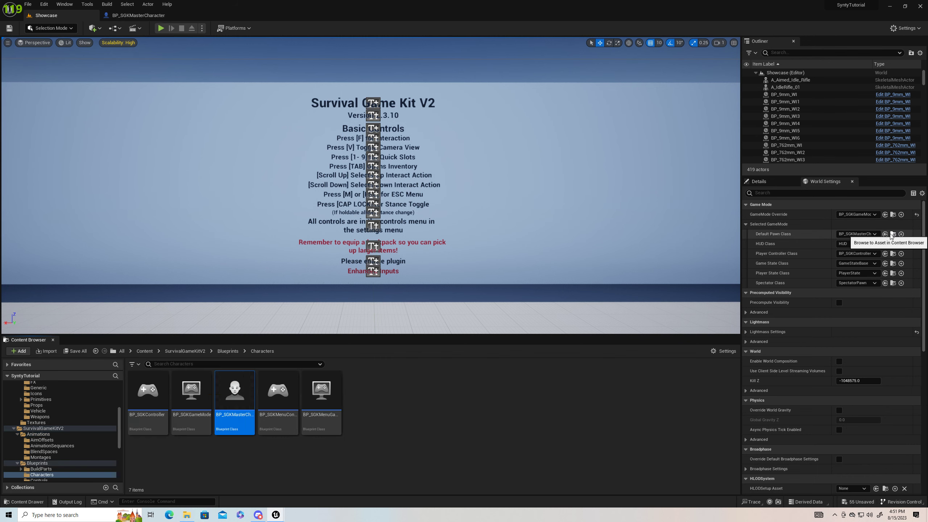
pyautogui.doubleClick(235, 397)
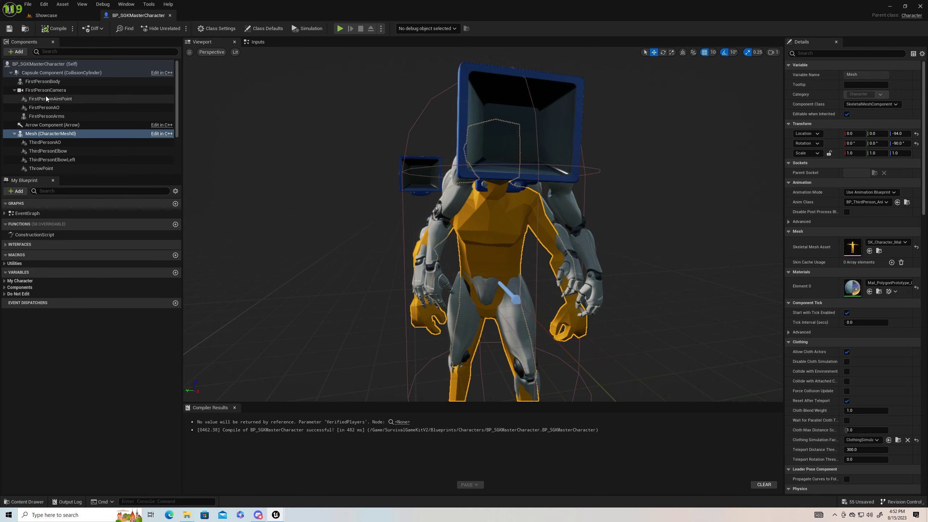
# - Set the FirstPersonBody component's skeletal mesh to the same Synty male character as the main Mesh, and list its available anim classes
pyautogui.click(42, 81)
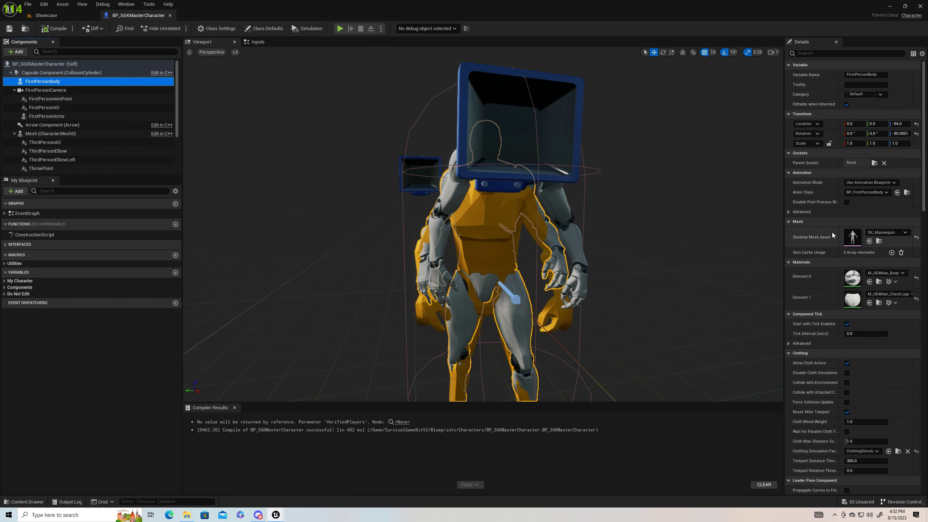
pyautogui.moveTo(623, 251); pyautogui.dragTo(530, 256, button='right')
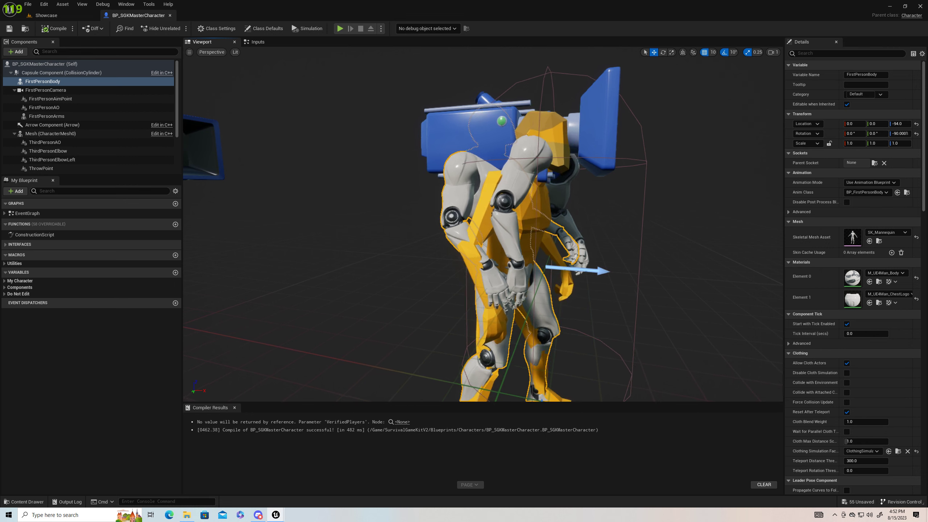
pyautogui.scroll(-5, 674, 232)
pyautogui.click(886, 233)
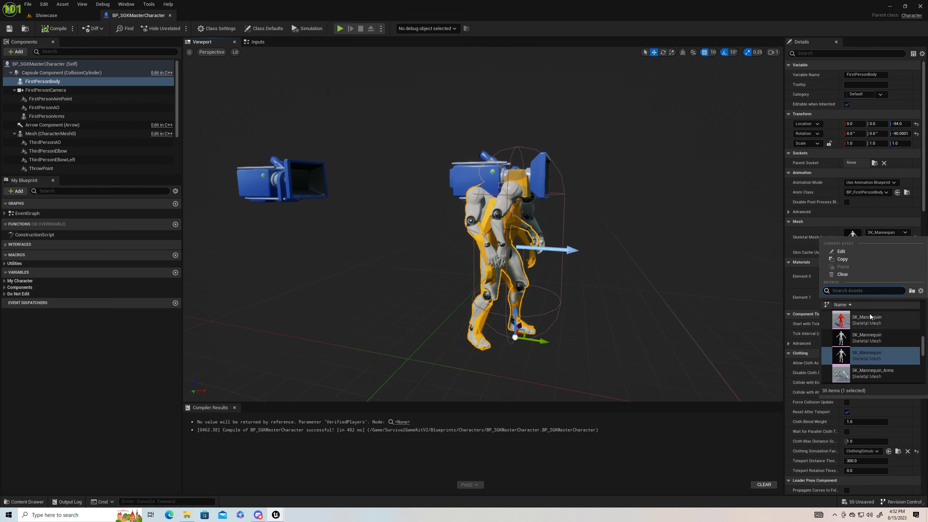
pyautogui.click(874, 320)
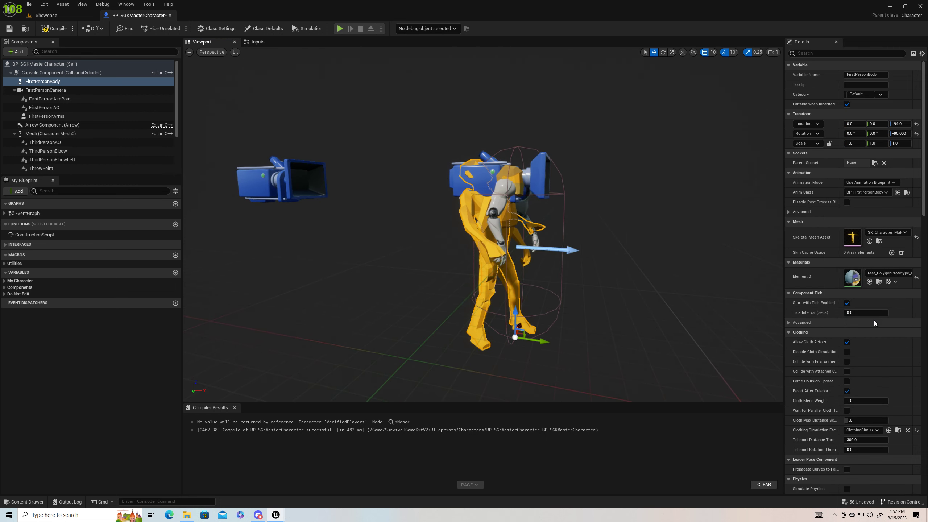
pyautogui.click(882, 193)
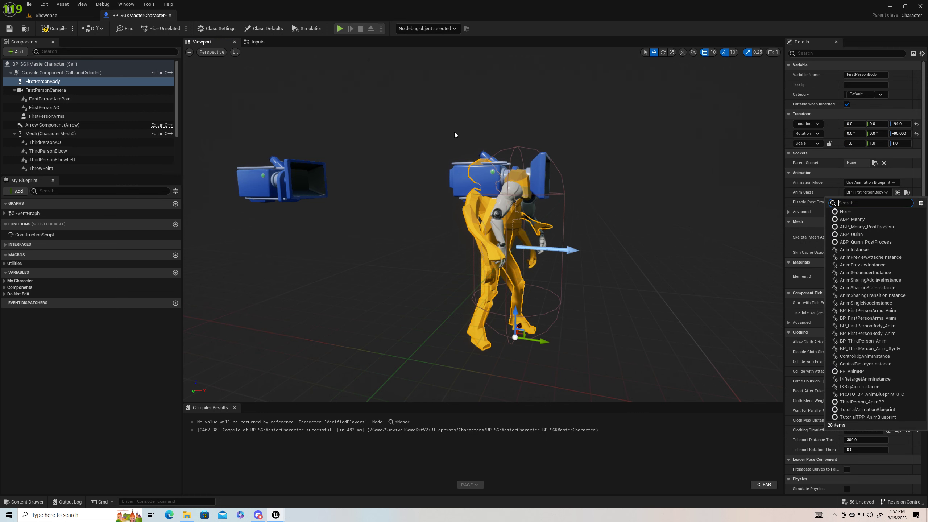
# - Return to the Showcase level and open the PolygonPrototype/Meshes/Characters/AnimBP-Stnty folder
pyautogui.click(65, 15)
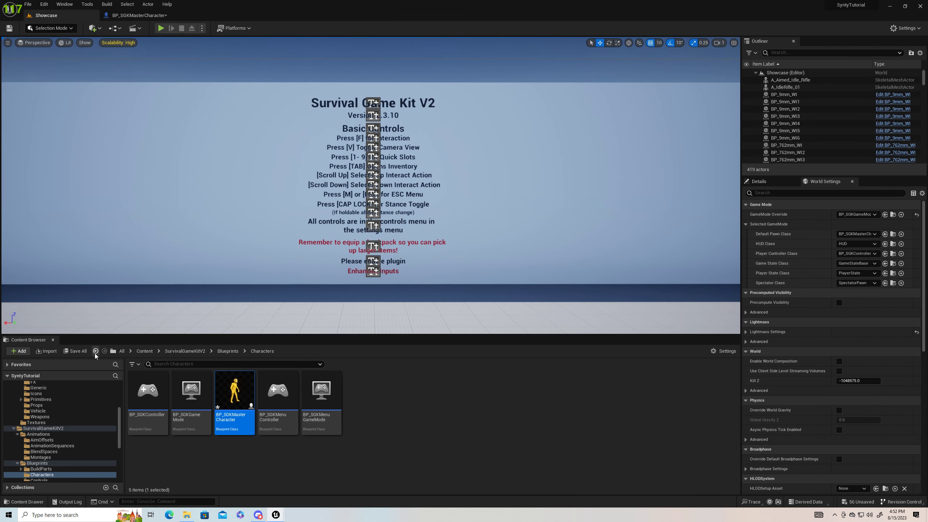
pyautogui.click(95, 351)
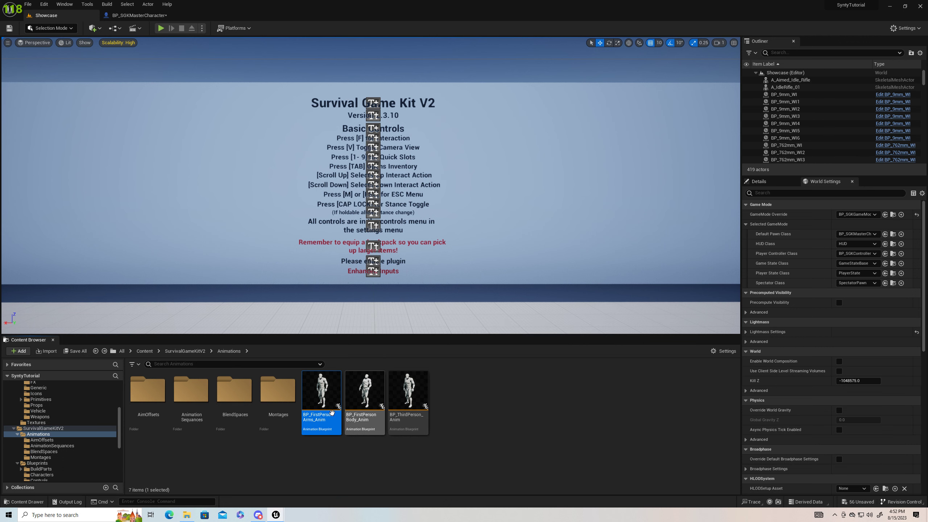
pyautogui.click(95, 351)
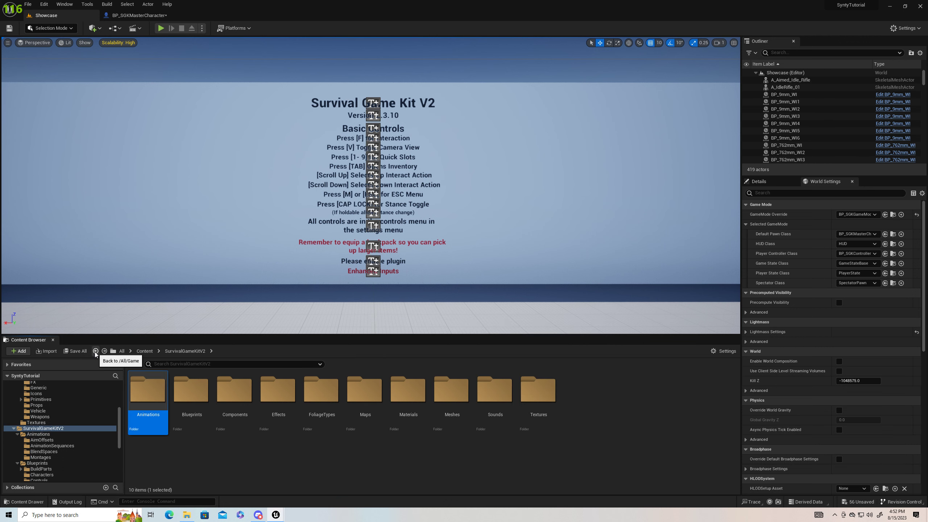
pyautogui.click(95, 352)
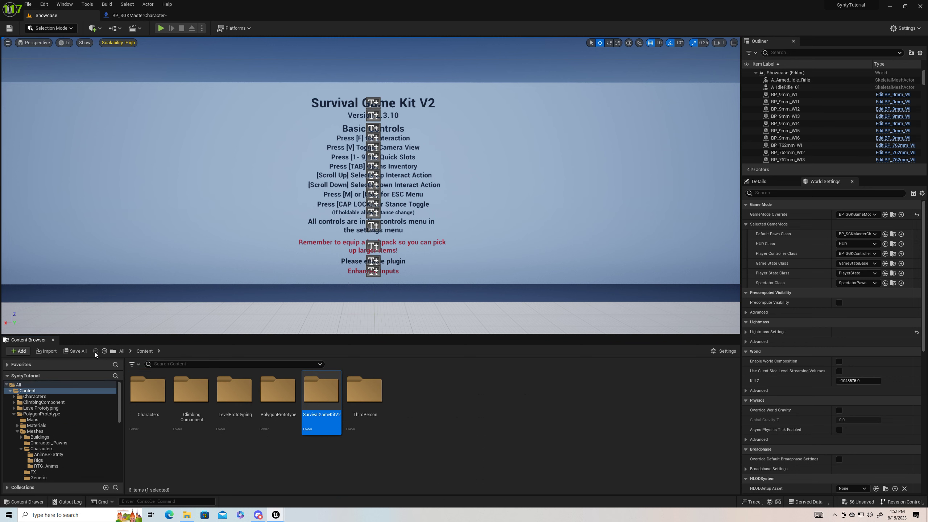
pyautogui.doubleClick(274, 398)
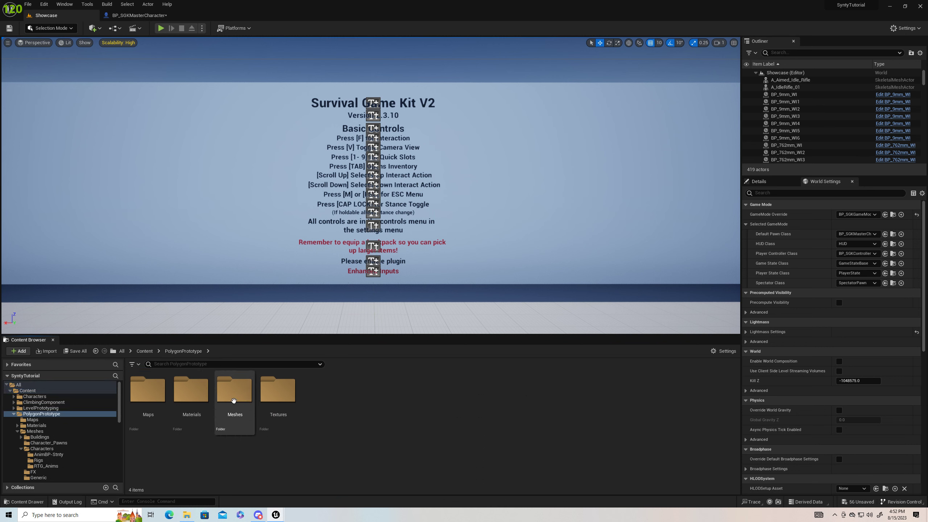
pyautogui.doubleClick(234, 390)
pyautogui.doubleClick(233, 395)
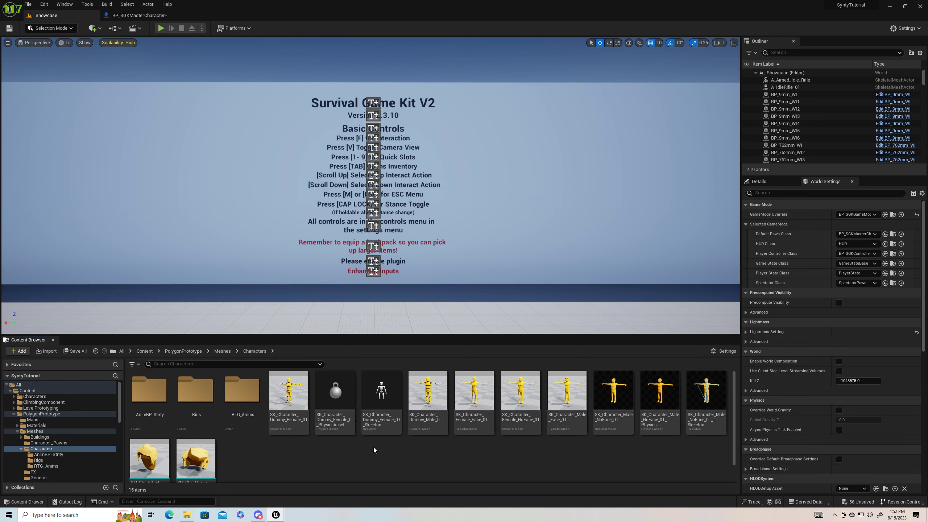
pyautogui.click(160, 397)
pyautogui.doubleClick(160, 398)
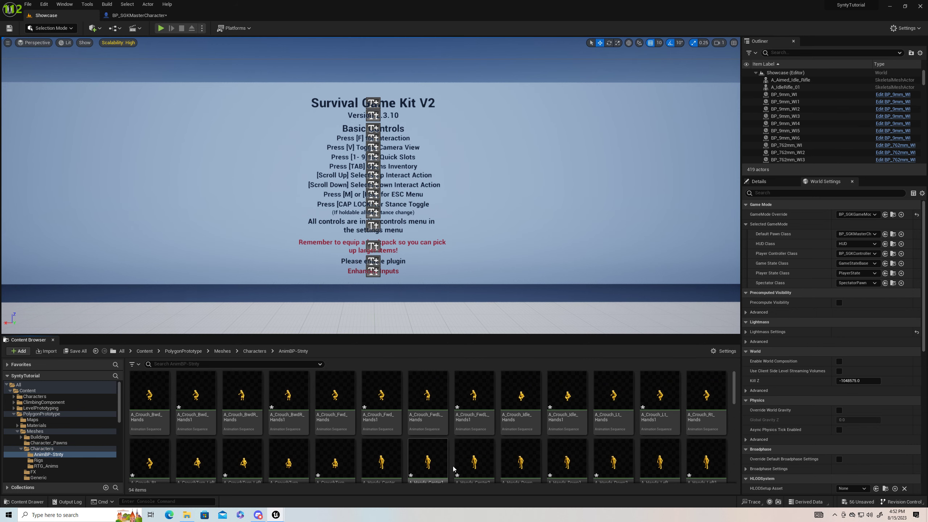
# - Rename the retargeted BP_FirstPersonBody_Anim blueprint to BP-FirstPersonBody-Synty
pyautogui.scroll(-5, 480, 457)
pyautogui.scroll(-3, 479, 467)
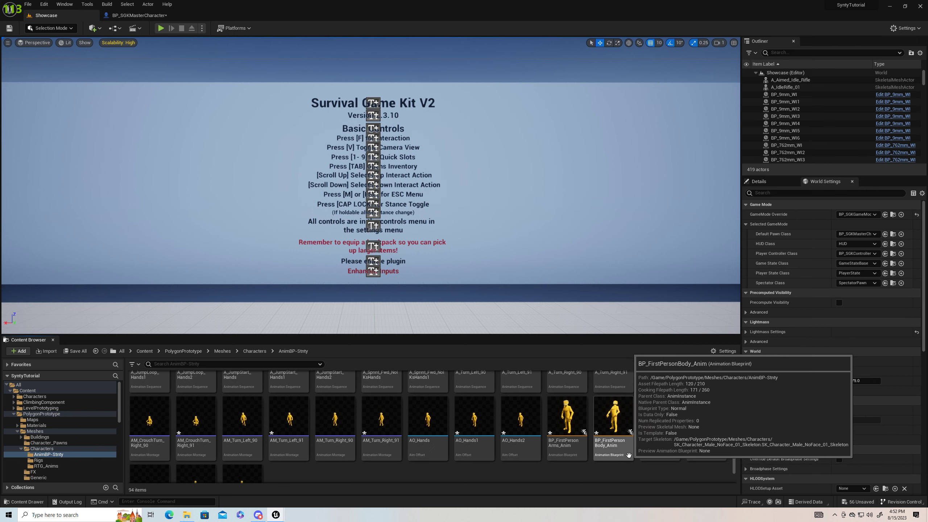
pyautogui.rightClick(614, 445)
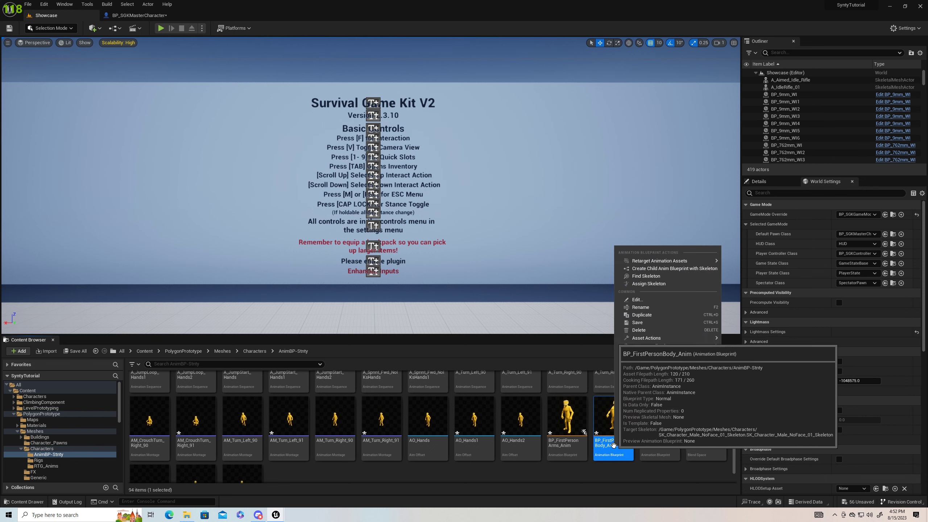
pyautogui.click(638, 308)
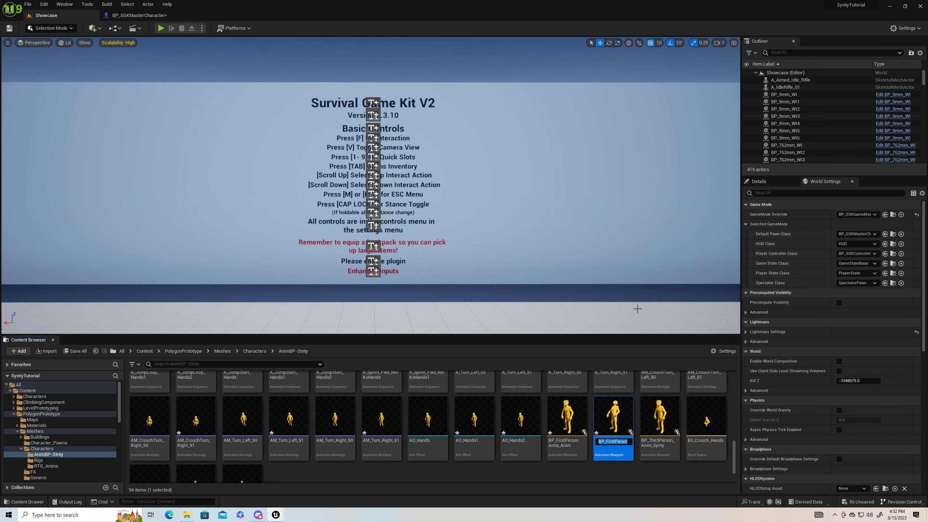
pyautogui.write('Body-Synty')
pyautogui.press('Return')
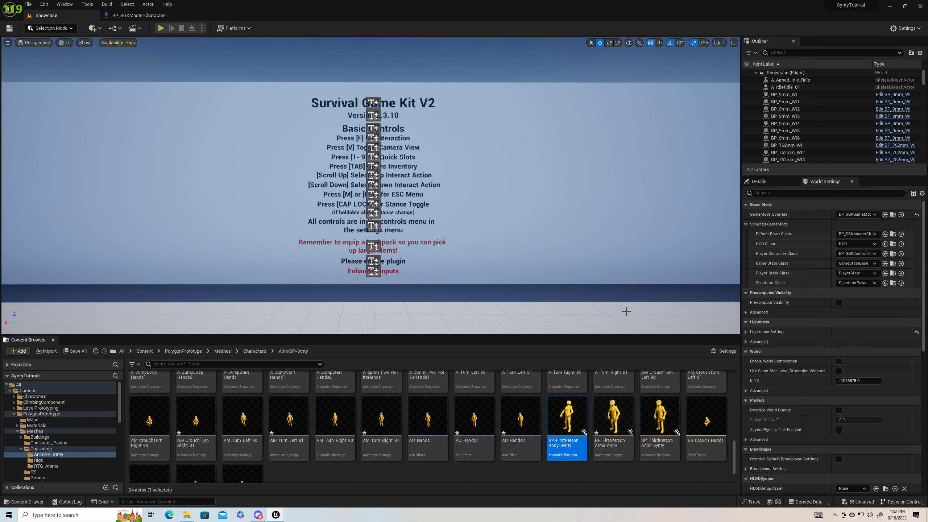
# - Rename the retargeted BP_FirstPersonArms_Anim blueprint to BP-FirstPersonArms_Synty
pyautogui.click(609, 446)
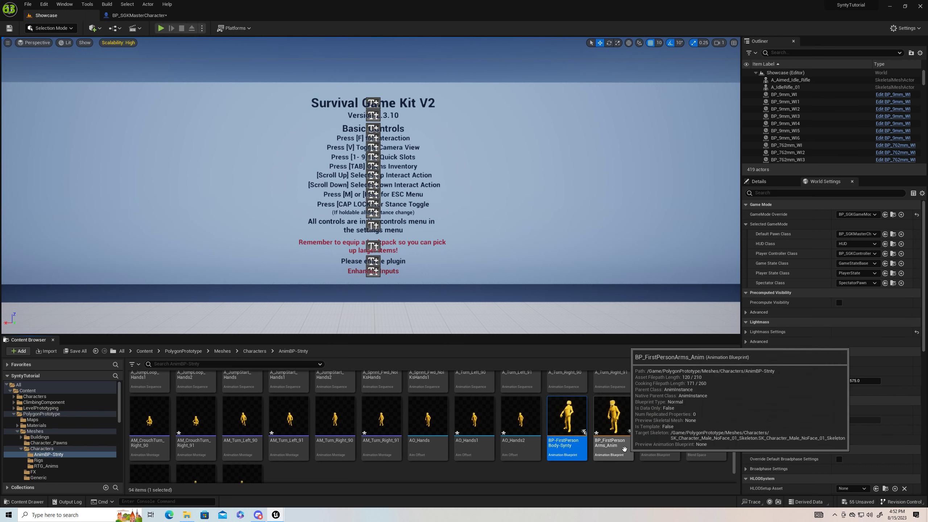
pyautogui.rightClick(611, 449)
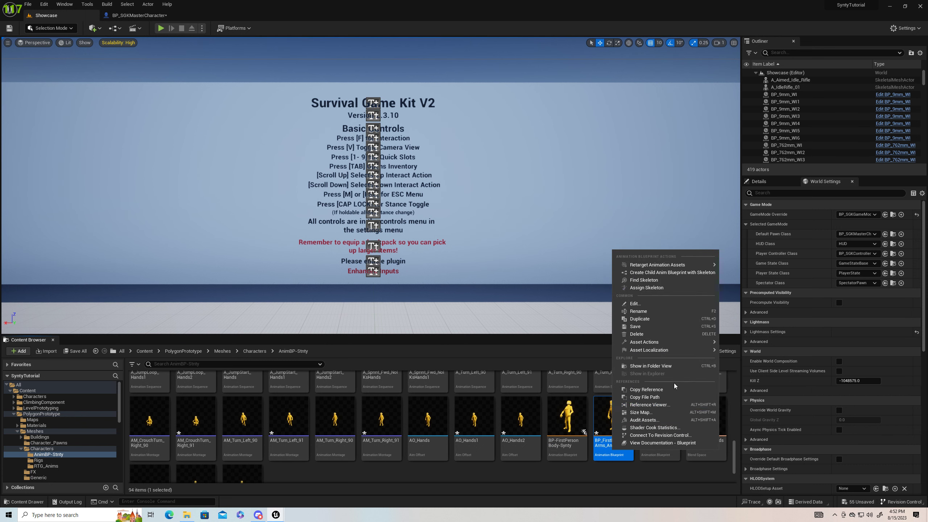
pyautogui.click(644, 311)
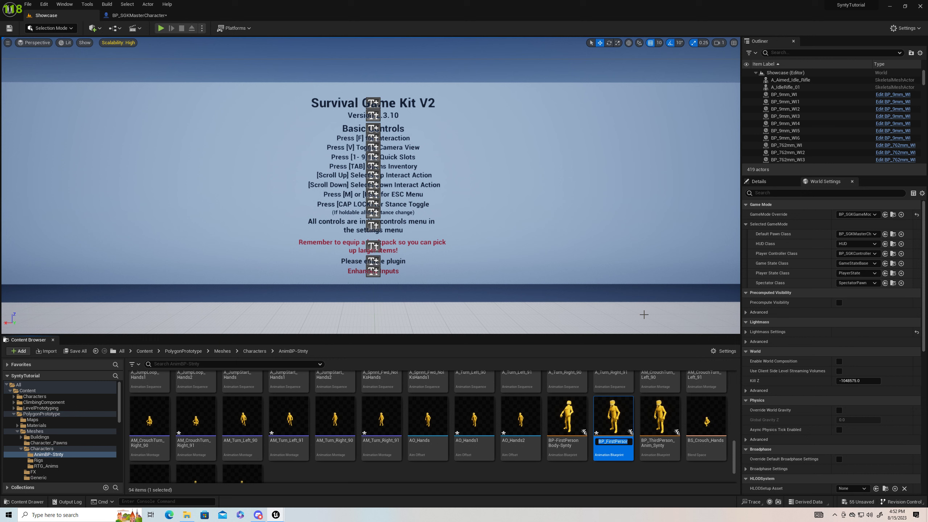
pyautogui.write('B')
pyautogui.write('P-FirstPerson')
pyautogui.write('Arms_Synty')
pyautogui.press('Return')
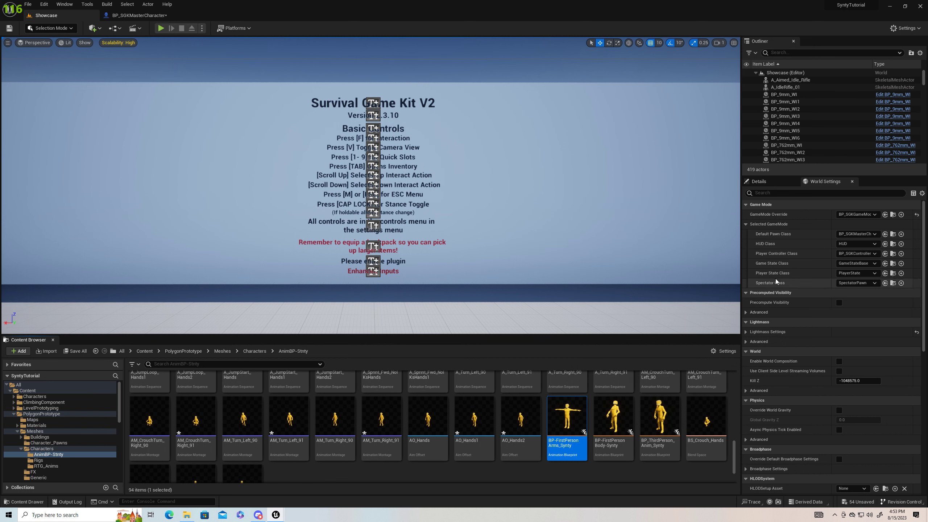
# - Reopen BP_SGKMasterCharacter, set the FirstPersonBody component's anim class to BP-FirstPersonBody-Synty, and save the blueprint
pyautogui.click(893, 234)
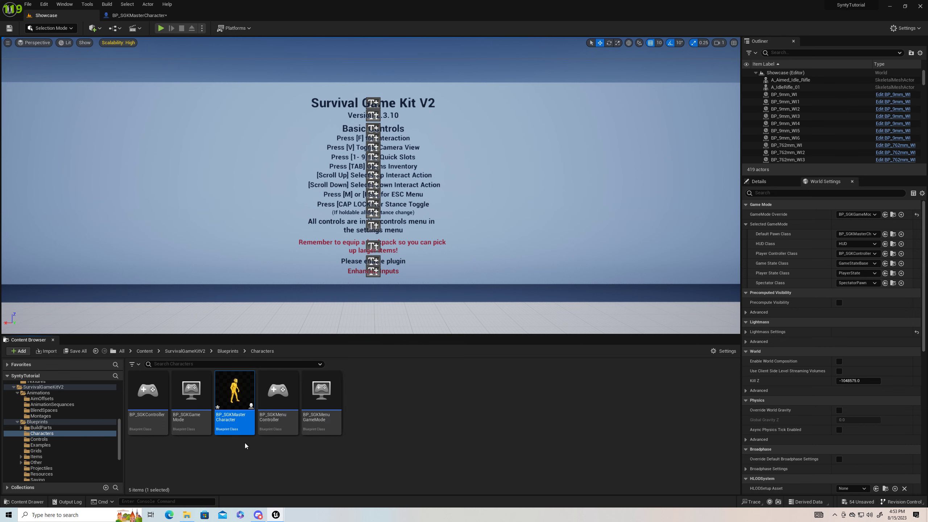
pyautogui.doubleClick(231, 408)
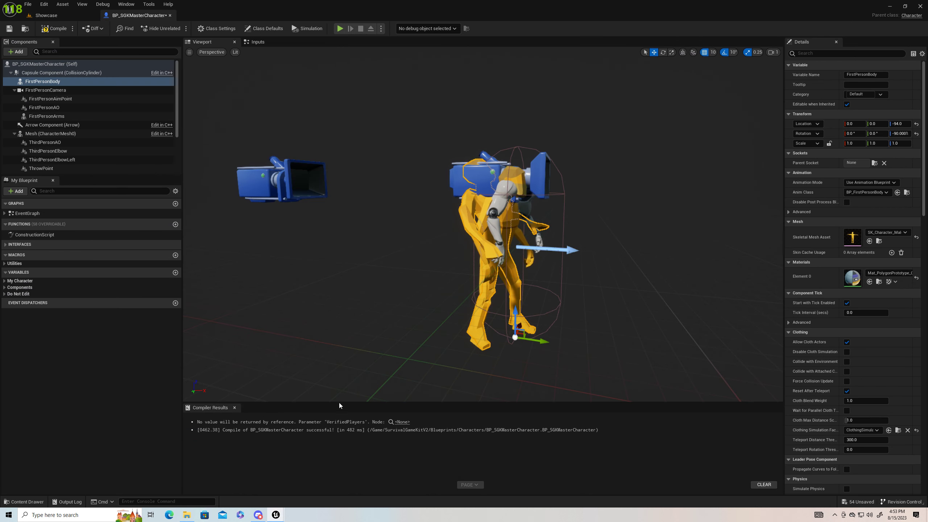
pyautogui.click(885, 193)
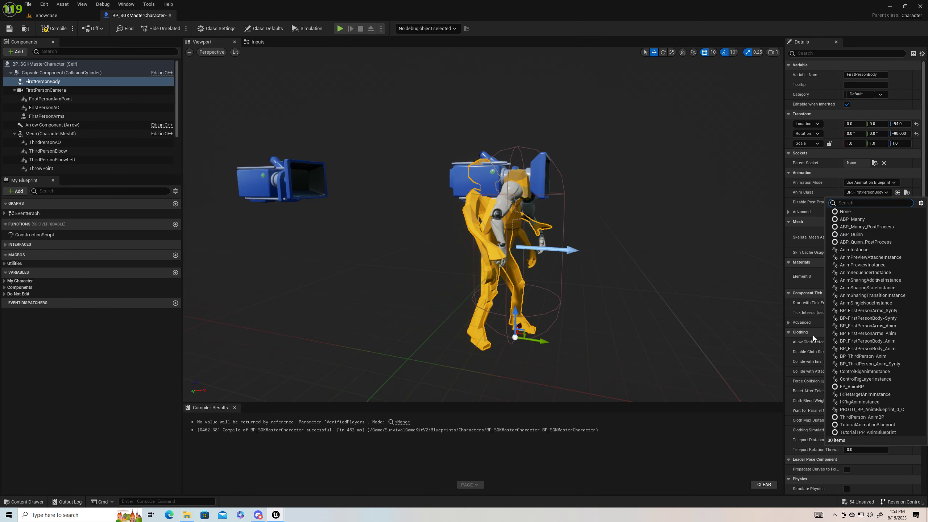
pyautogui.click(863, 318)
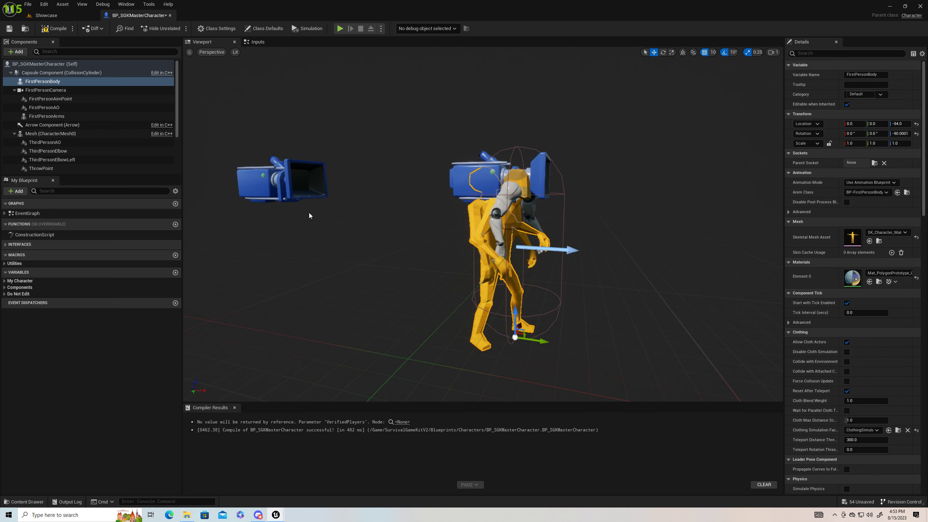
pyautogui.click(8, 29)
# - Return to the Showcase level and browse back to the PolygonPrototype/Meshes/Characters folder
pyautogui.click(46, 15)
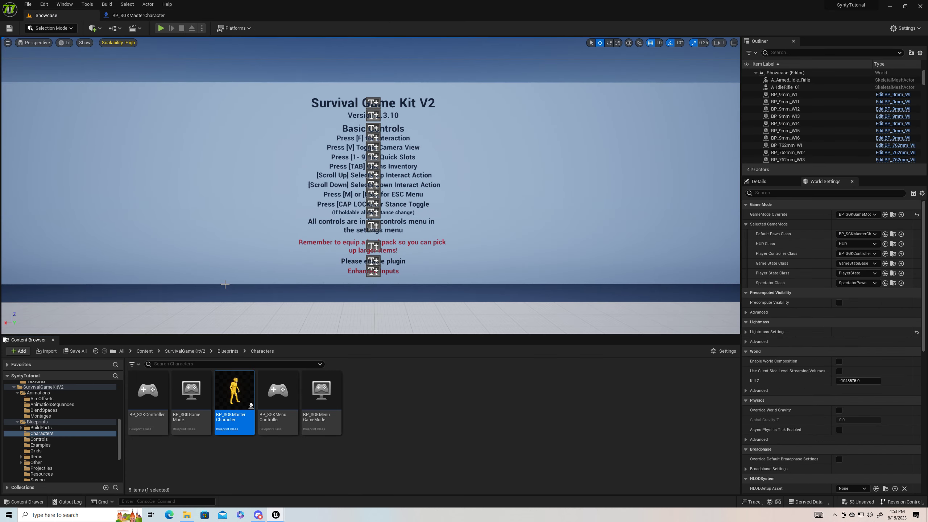
pyautogui.click(95, 351)
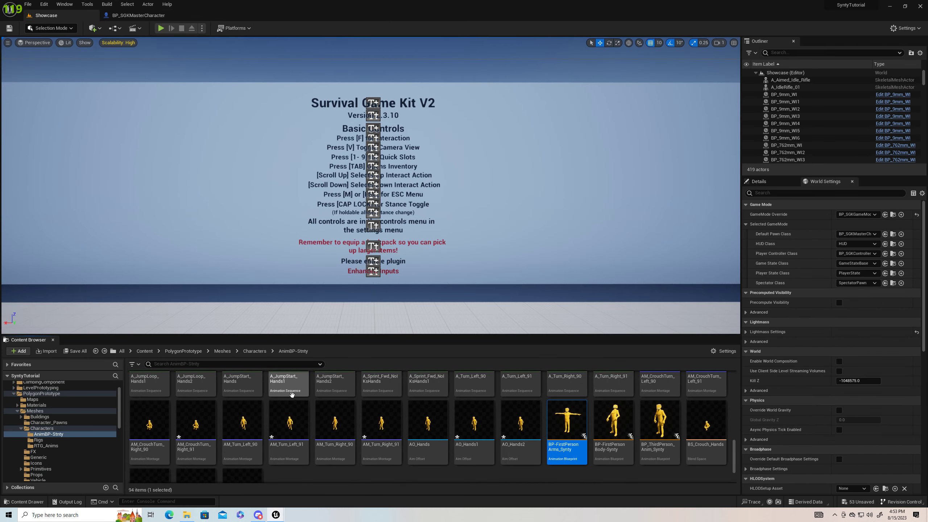
pyautogui.click(96, 351)
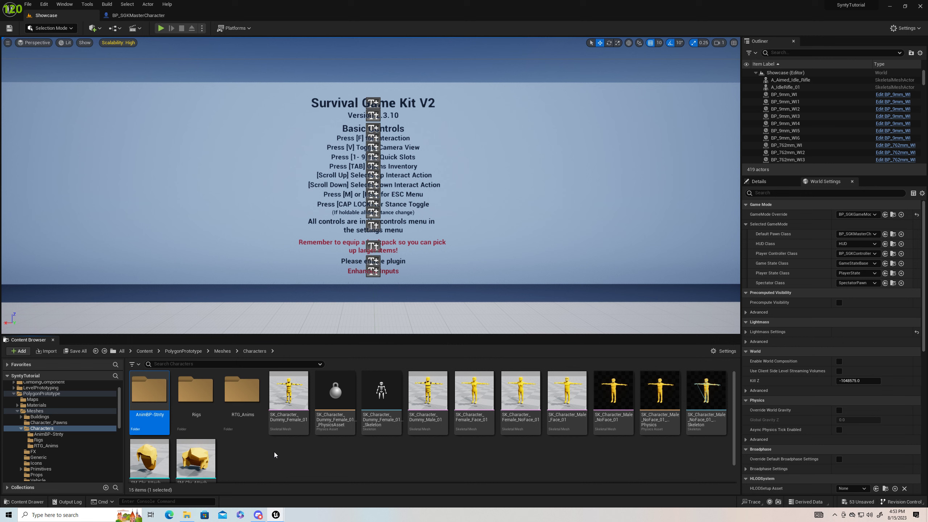
# - Choose SyntyNoFaceArms.fbx from SyntyAssets/SyntyArms/Synty_Prototype_Arms on Storage (E:) for import into the Characters folder
pyautogui.click(47, 351)
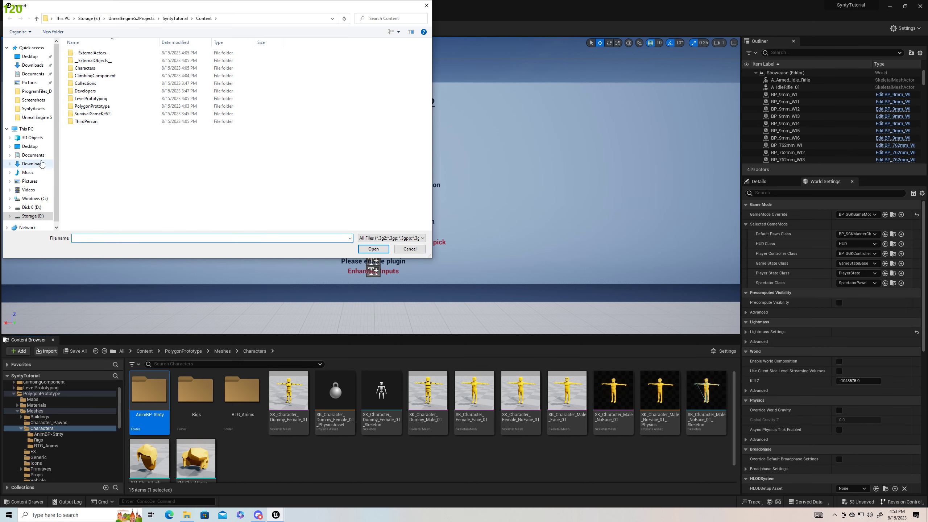
pyautogui.click(32, 216)
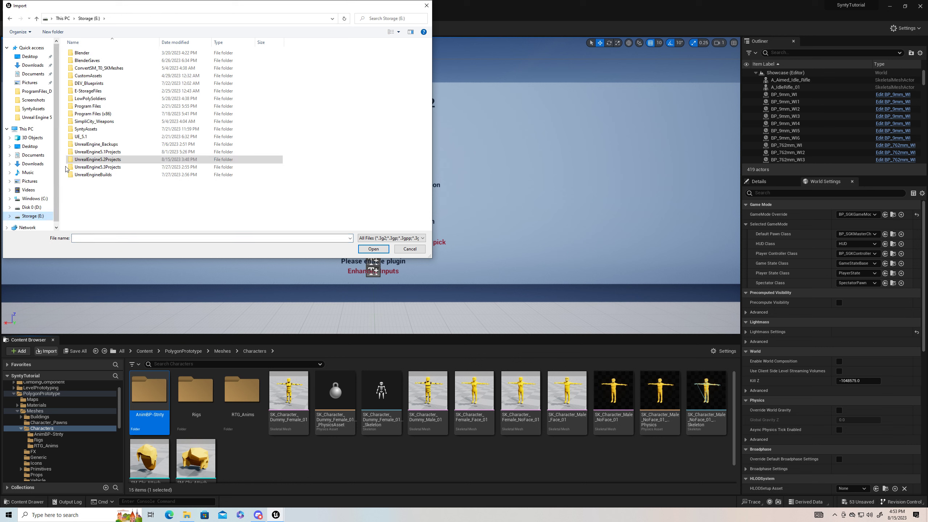
pyautogui.doubleClick(89, 132)
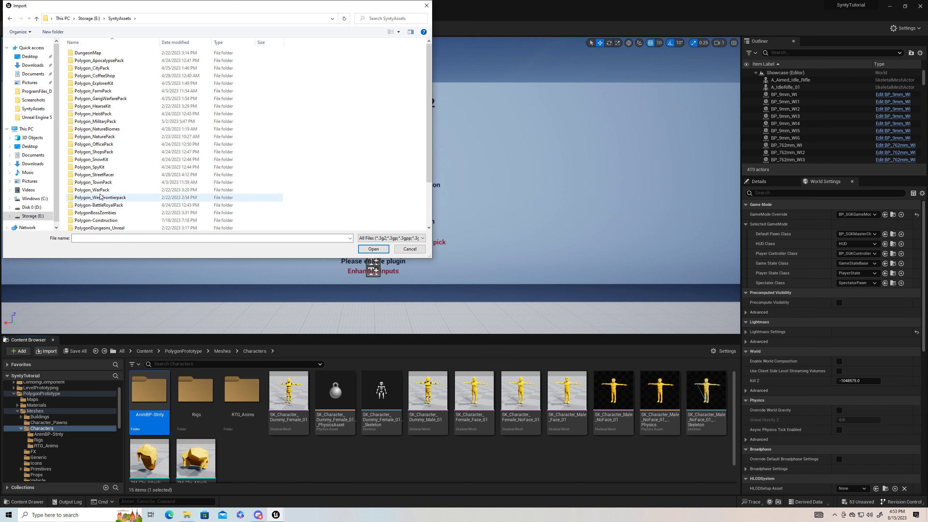
pyautogui.scroll(-5, 91, 204)
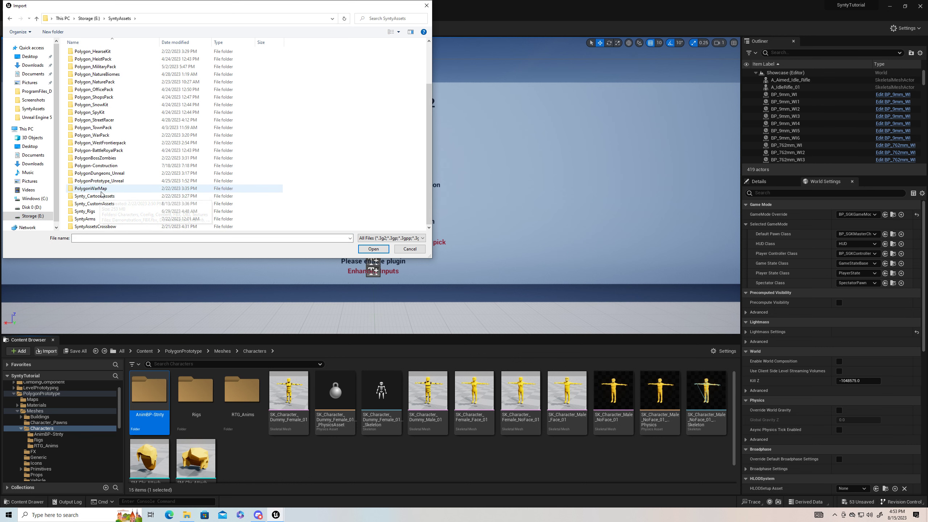
pyautogui.doubleClick(88, 219)
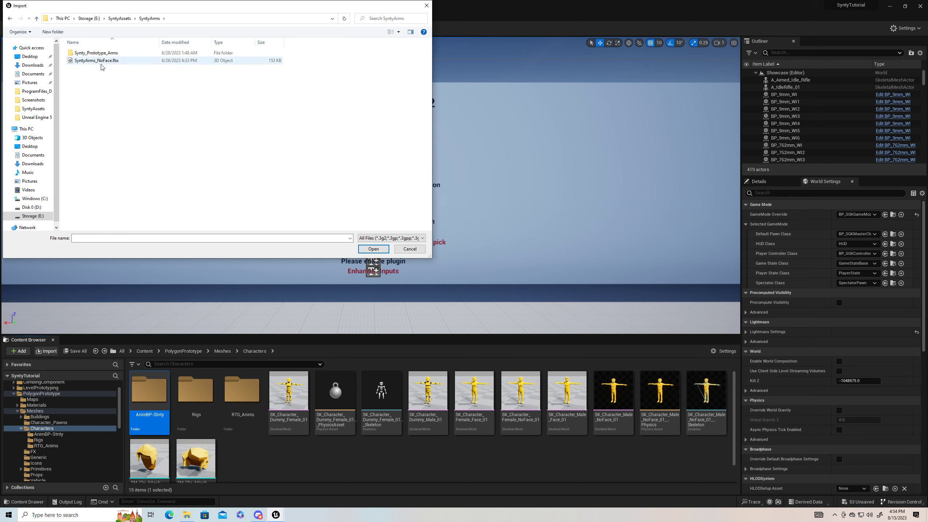
pyautogui.doubleClick(96, 53)
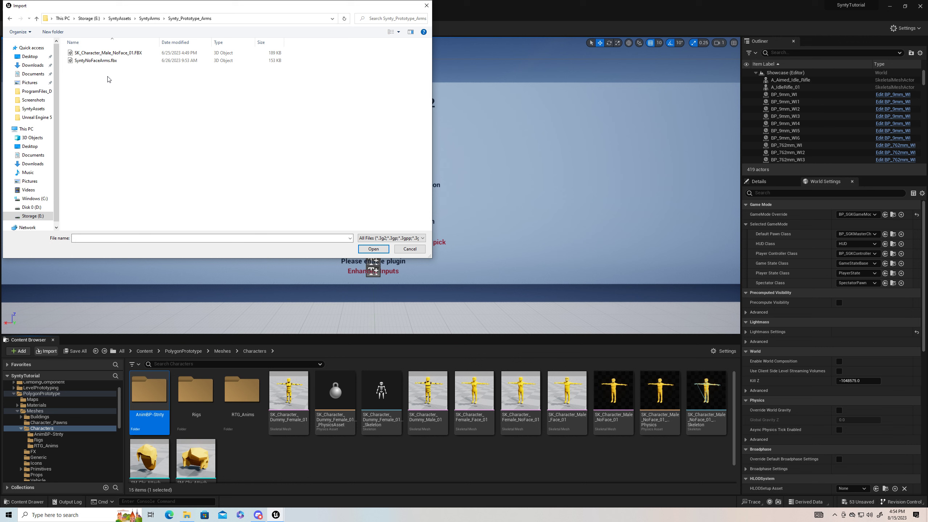
pyautogui.click(102, 61)
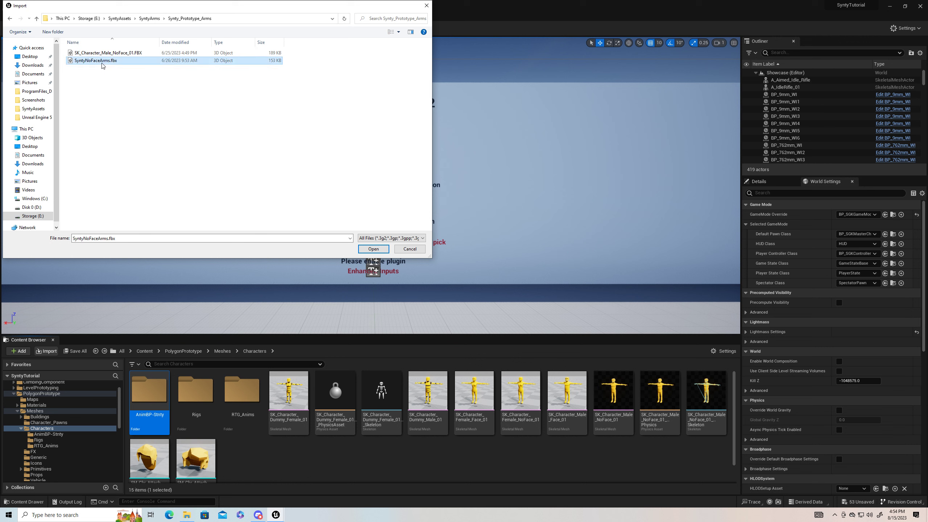
pyautogui.click(373, 249)
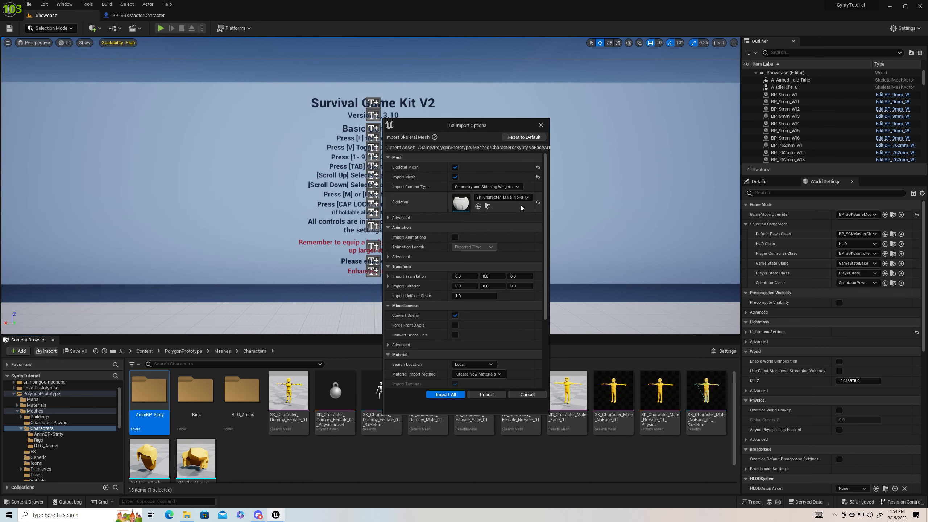
# - Import the arms FBX as a skeletal mesh, keeping the SK_Character_Male_NoFace_01 skeleton
pyautogui.click(525, 199)
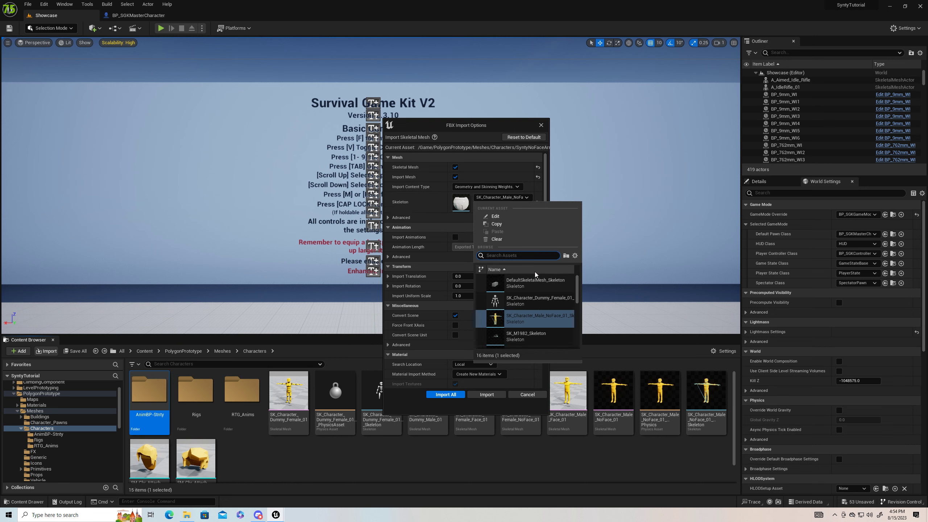
pyautogui.click(587, 193)
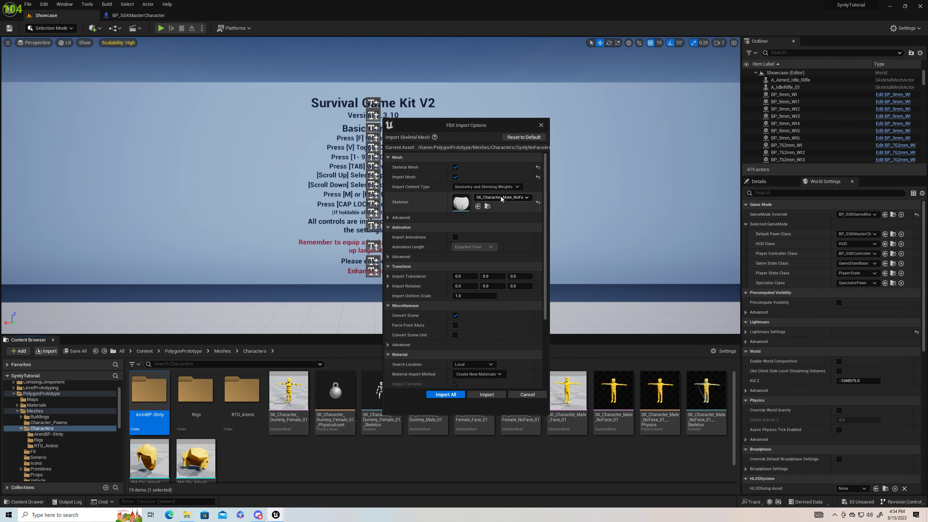
pyautogui.click(443, 396)
# - Force delete the Mat_PolygonPrototype_01 material imported with the arms into the Characters folder
pyautogui.scroll(-1, 405, 463)
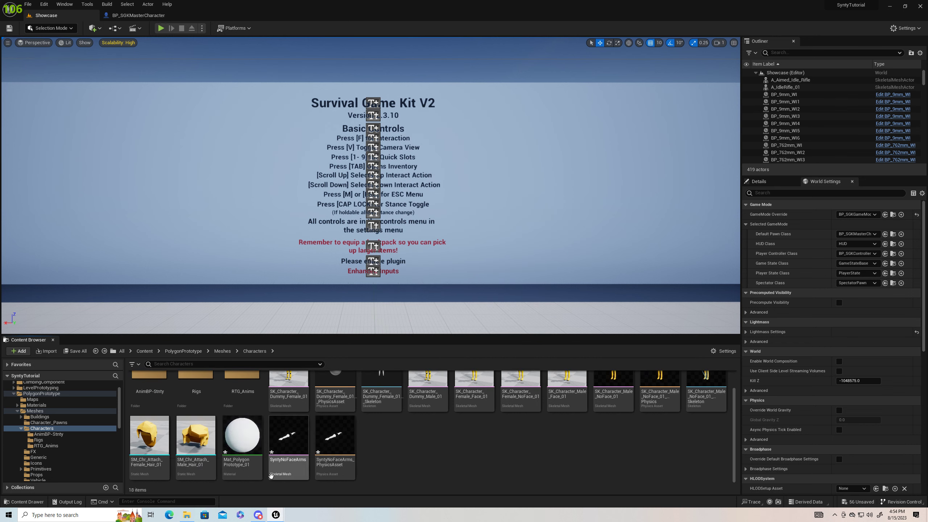
pyautogui.rightClick(243, 451)
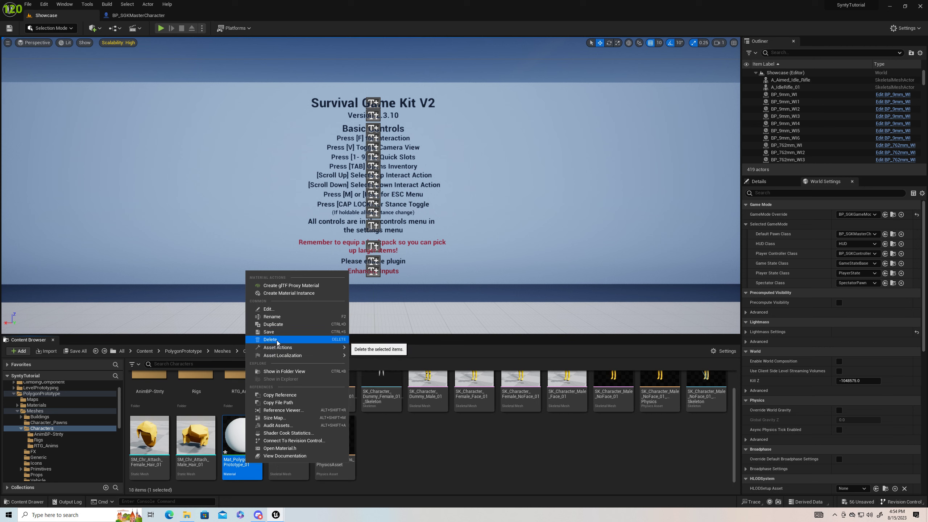
pyautogui.click(277, 340)
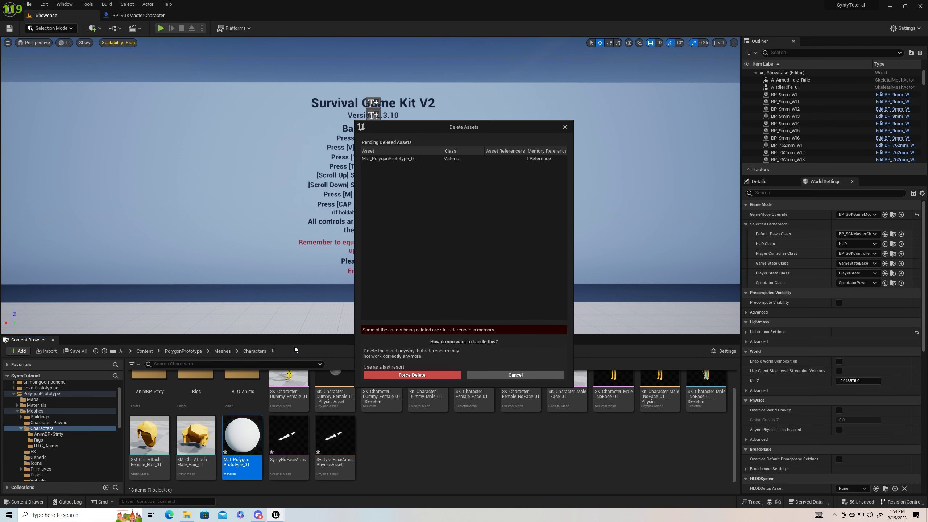
pyautogui.click(404, 376)
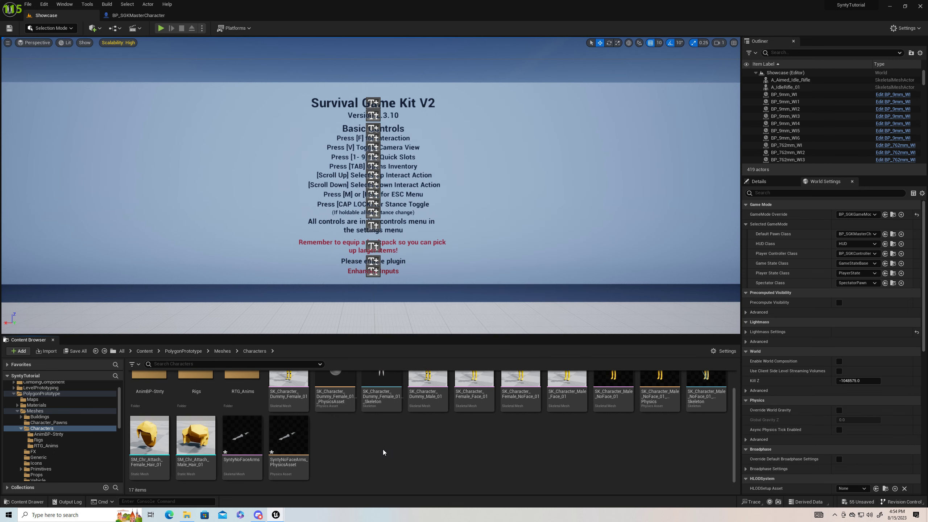
# - Create a new folder named Synty_Arms inside the Characters folder
pyautogui.scroll(1, 362, 455)
pyautogui.rightClick(370, 473)
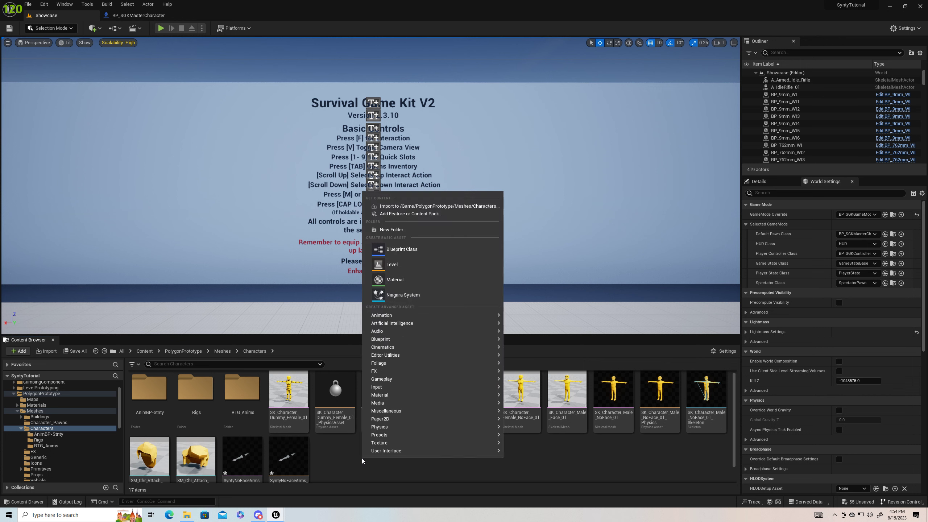
pyautogui.click(399, 231)
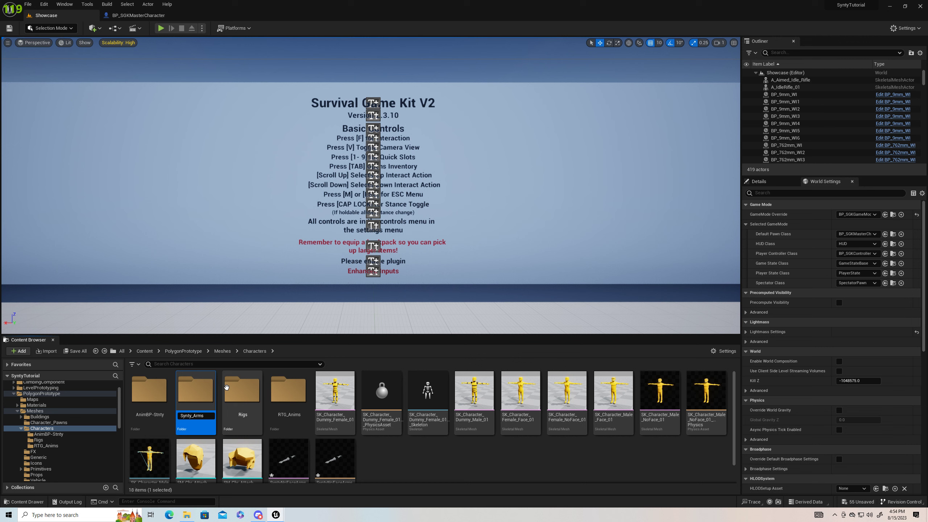
pyautogui.write('Synty_Arms')
pyautogui.press('Return')
# - Move the SyntyNoFaceArms mesh and its physics asset into the Synty_Arms folder
pyautogui.scroll(-1, 385, 470)
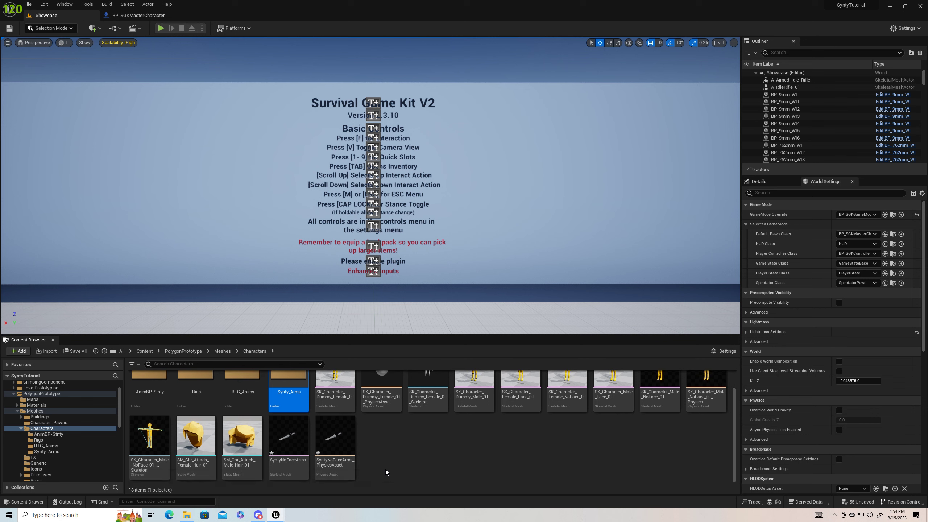
pyautogui.moveTo(386, 470); pyautogui.dragTo(286, 383)
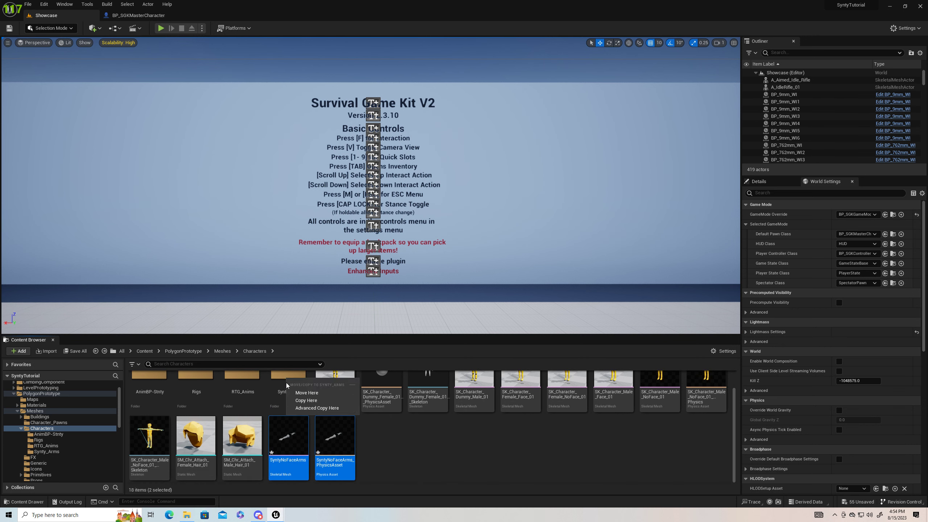
pyautogui.click(307, 392)
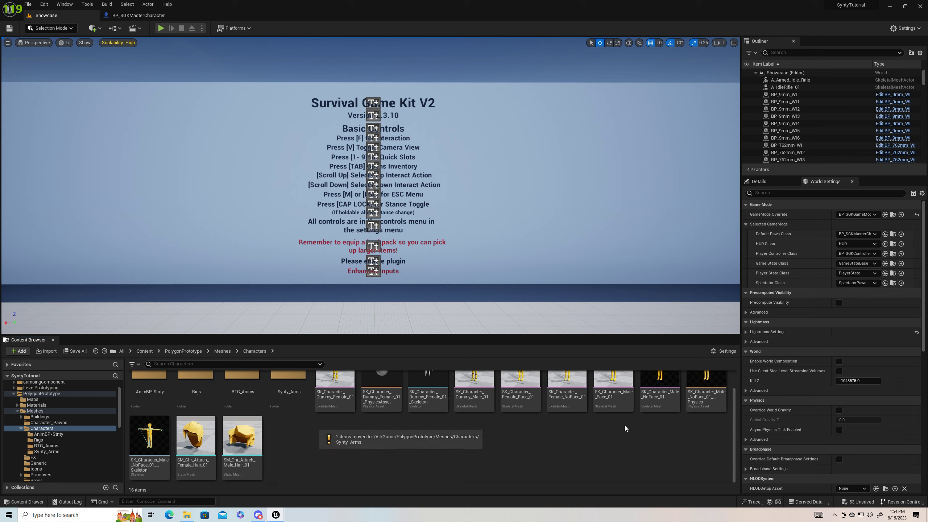
# - Assign the Mat_PolygonPrototype material from SK_Character_Male_NoFace_01 to the SyntyNoFaceArms mesh's Element 0 slot, then save and close the mesh editors
pyautogui.scroll(1, 606, 432)
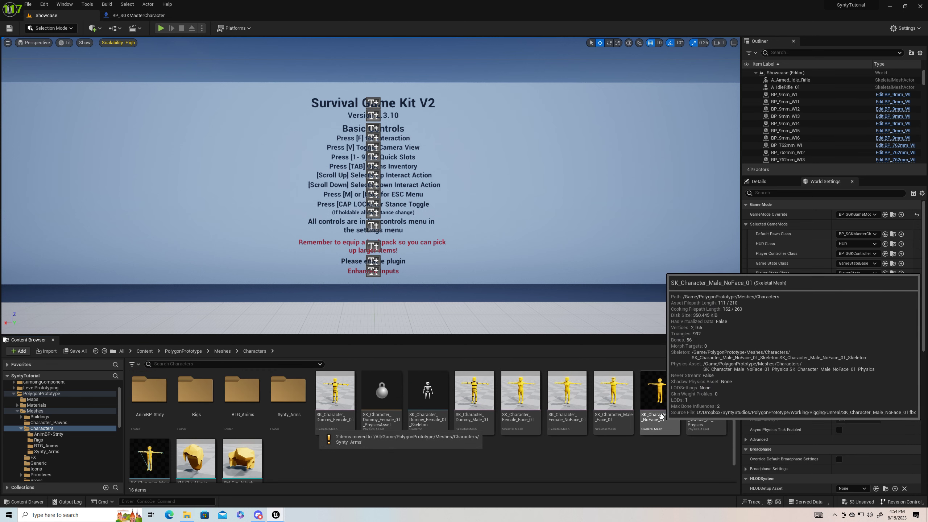
pyautogui.doubleClick(660, 406)
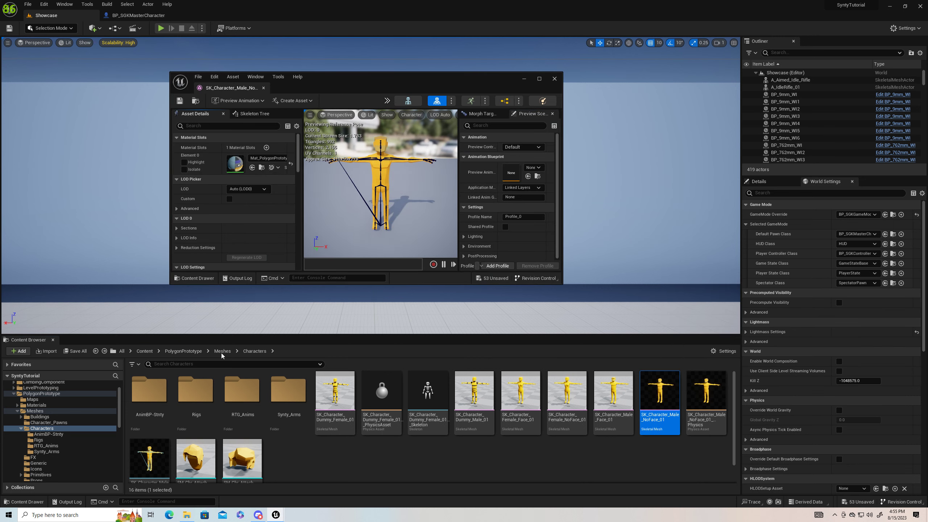
pyautogui.doubleClick(289, 393)
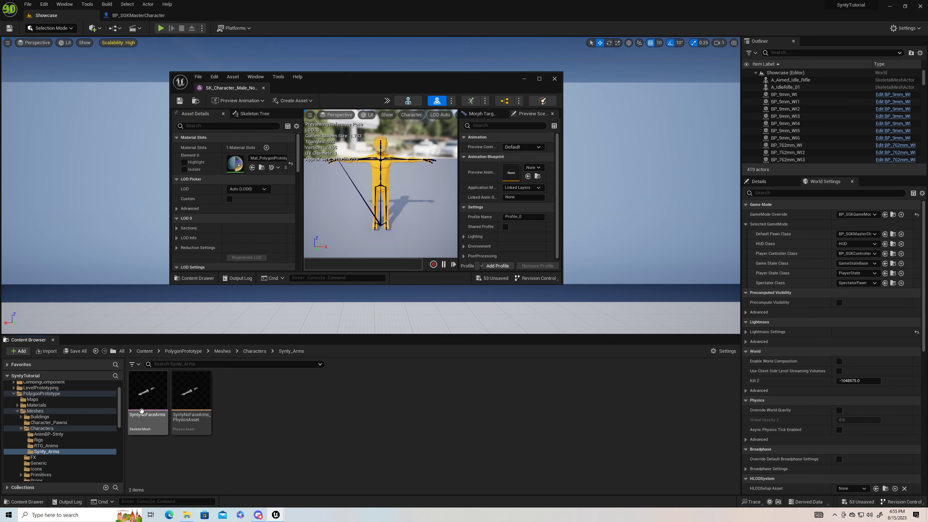
pyautogui.doubleClick(141, 410)
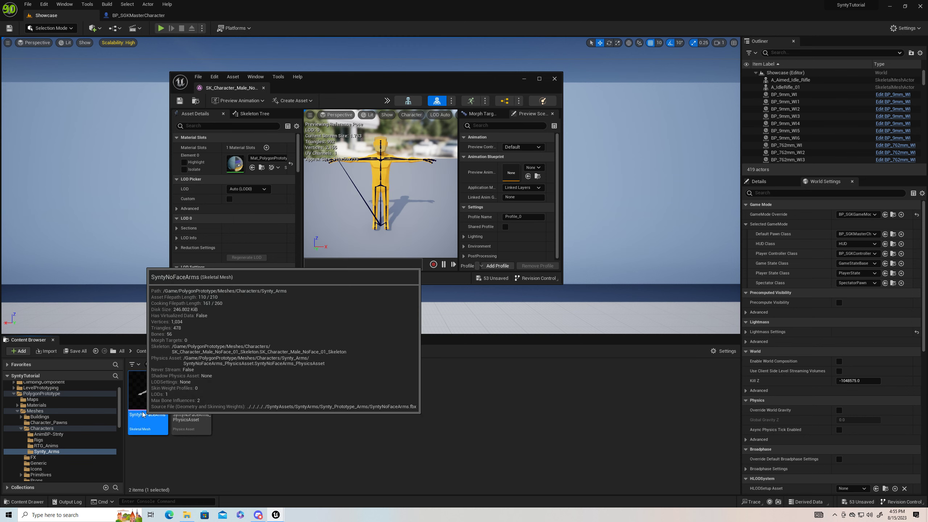
pyautogui.rightClick(261, 160)
pyautogui.click(282, 170)
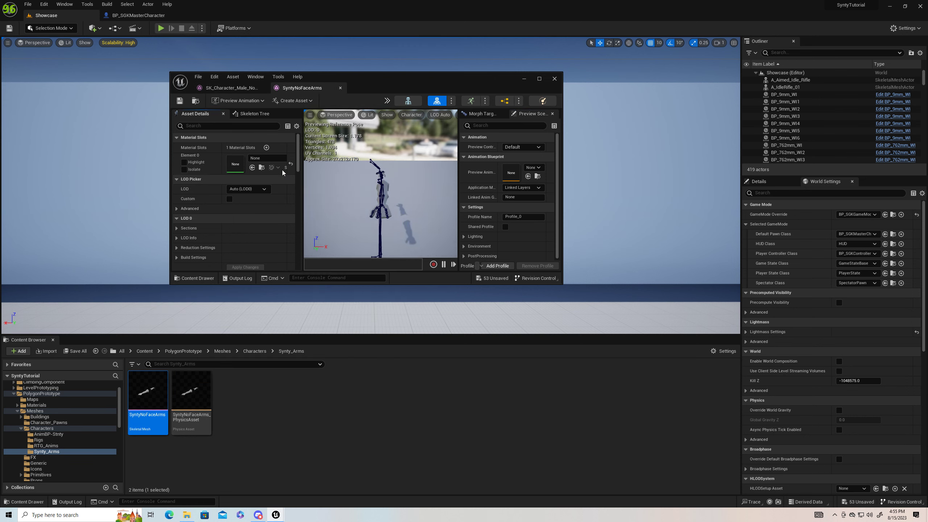
pyautogui.click(180, 101)
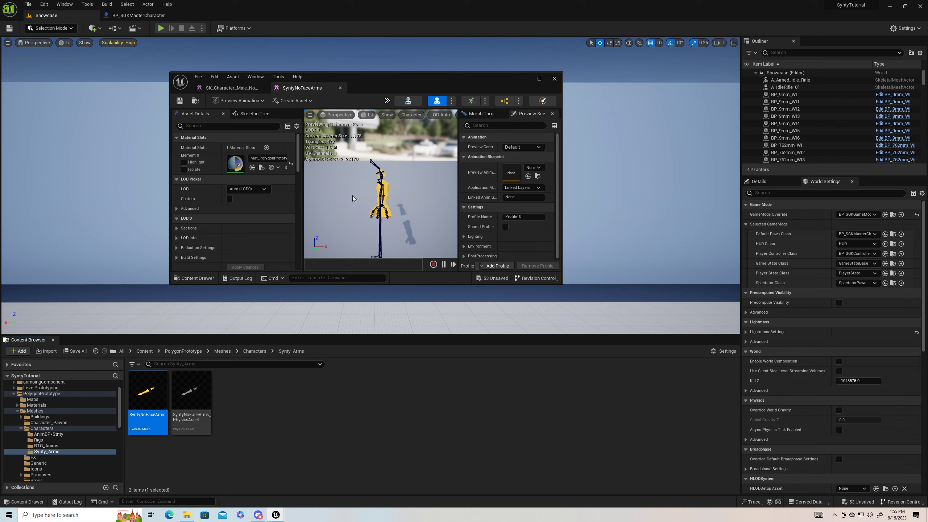
pyautogui.moveTo(353, 197)
pyautogui.mouseDown(button='right')
pyautogui.moveTo(449, 197)
pyautogui.moveTo(393, 181)
pyautogui.moveTo(401, 170)
pyautogui.moveTo(392, 188)
pyautogui.moveTo(353, 201)
pyautogui.mouseUp(button='right')
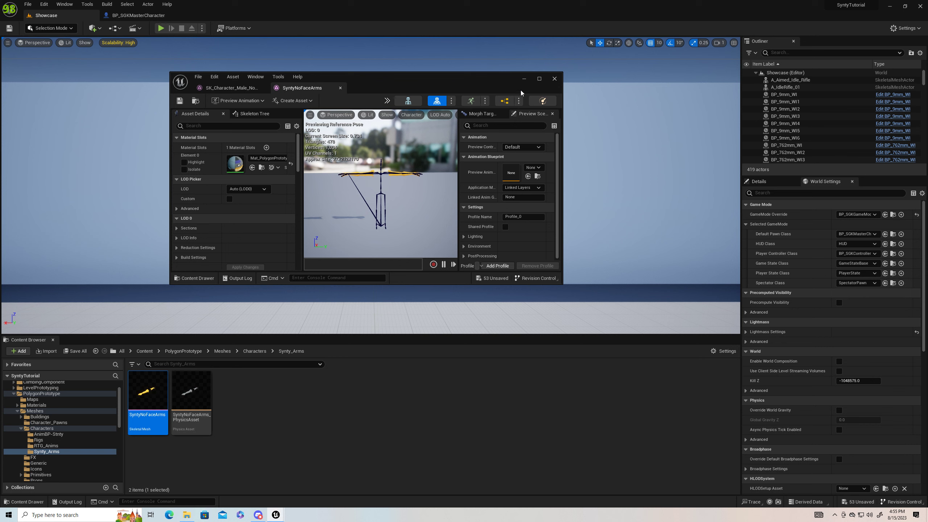
pyautogui.click(554, 79)
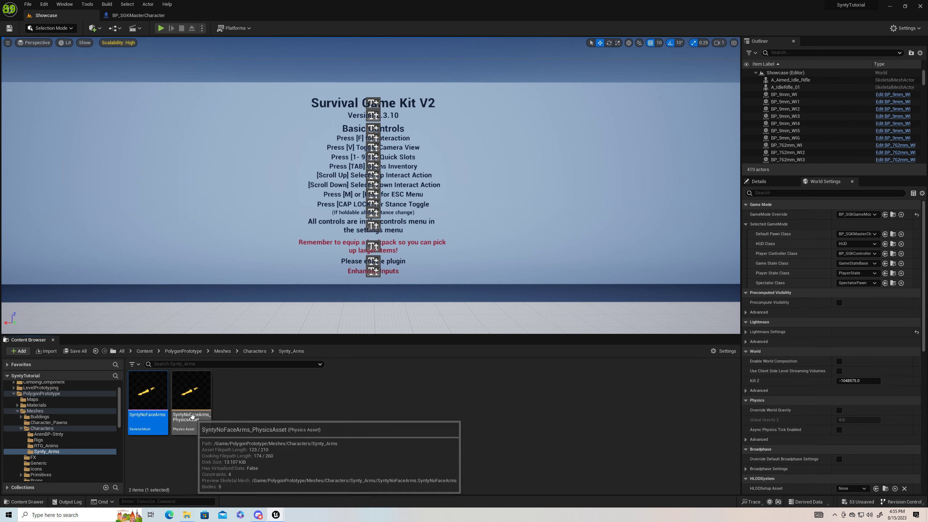
# - In BP_SGKMasterCharacter, set FirstPersonBody's anim class to BP-FirstPersonArms_Synty, then compile, save and close the blueprint
pyautogui.click(95, 351)
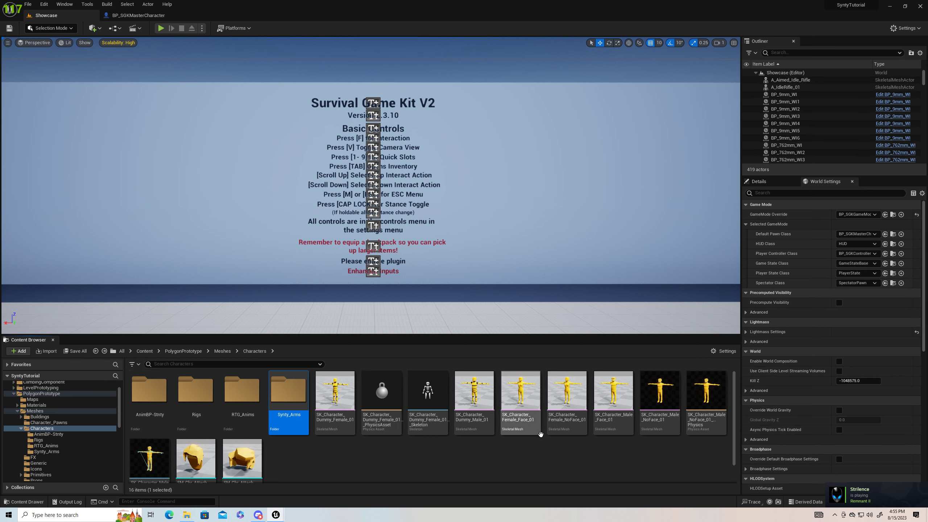
pyautogui.click(893, 234)
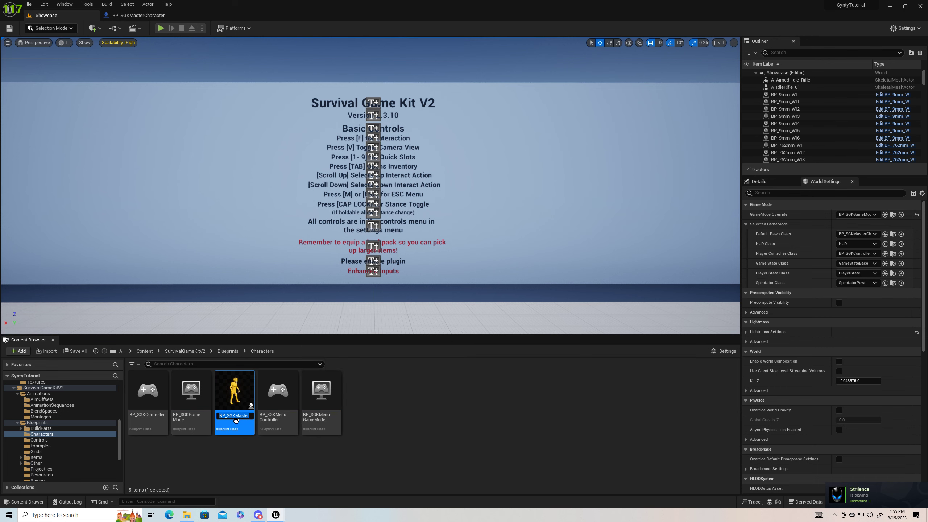
pyautogui.doubleClick(236, 420)
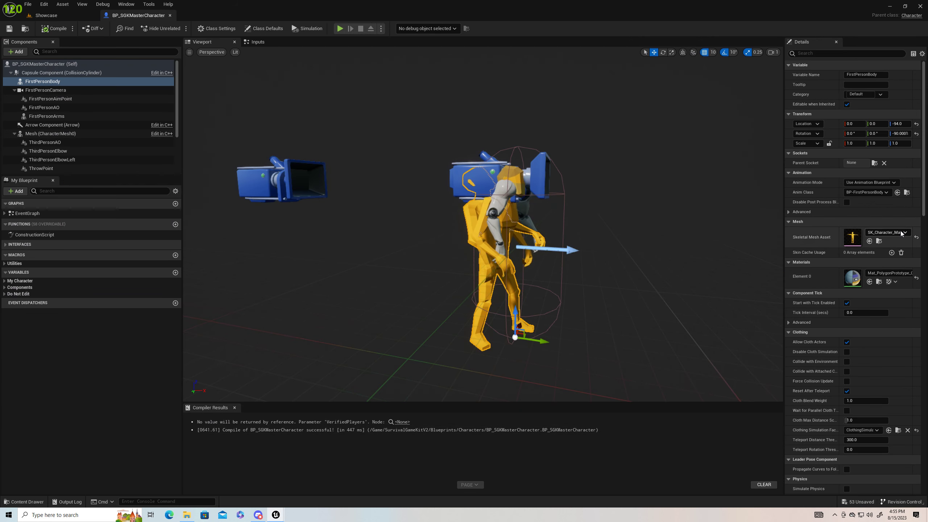
pyautogui.click(886, 193)
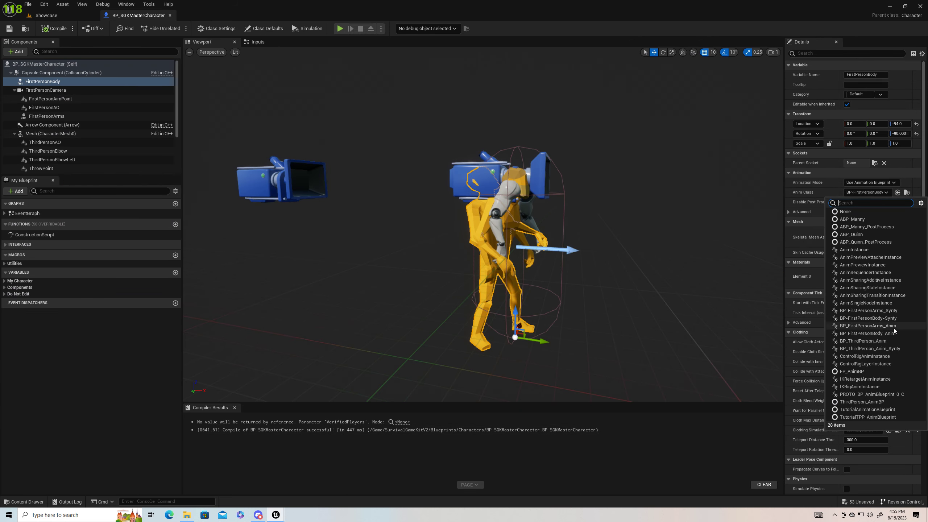
pyautogui.click(883, 311)
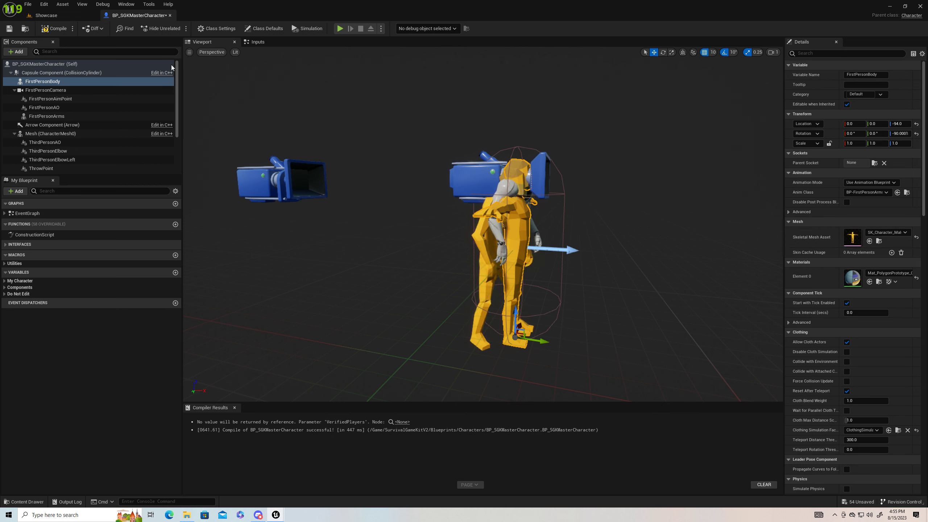
pyautogui.click(13, 31)
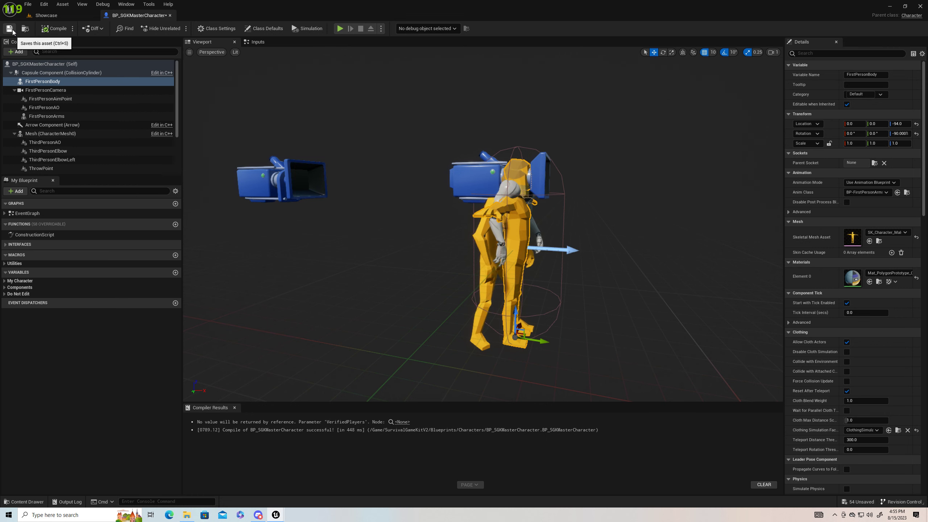
pyautogui.click(170, 15)
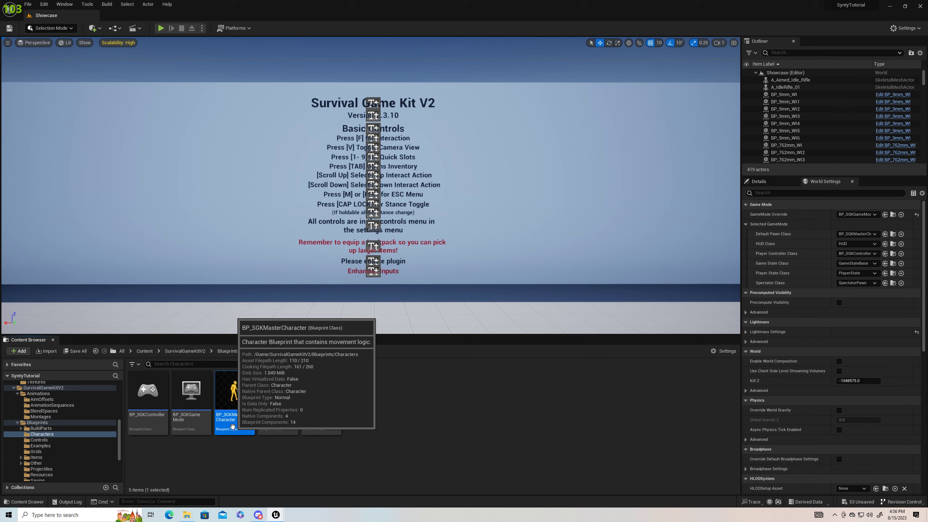
# - Reopen BP_SGKMasterCharacter and examine its Mesh component in the viewport
pyautogui.doubleClick(232, 426)
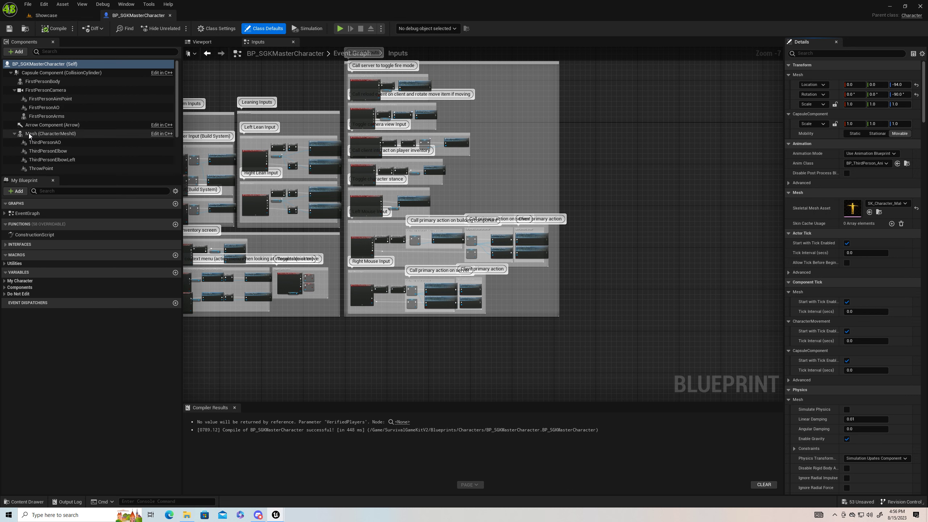
pyautogui.click(46, 134)
pyautogui.click(195, 43)
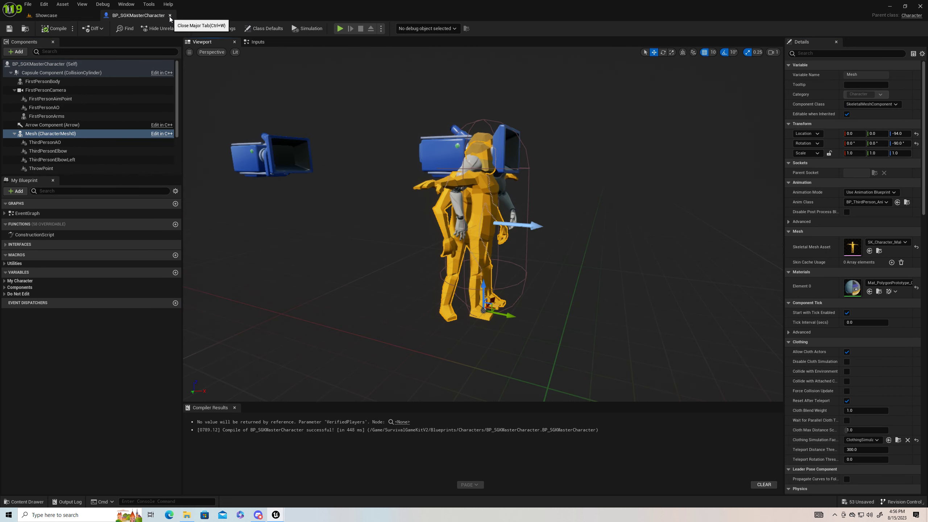
# - Force delete the SyntyNoFaceArms mesh and its physics asset from the Synty_Arms folder
pyautogui.click(67, 15)
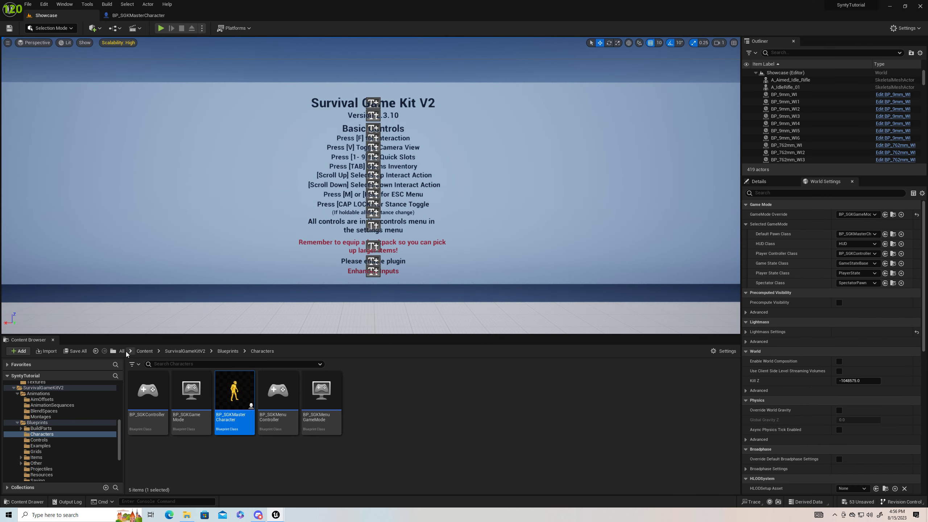
pyautogui.click(95, 351)
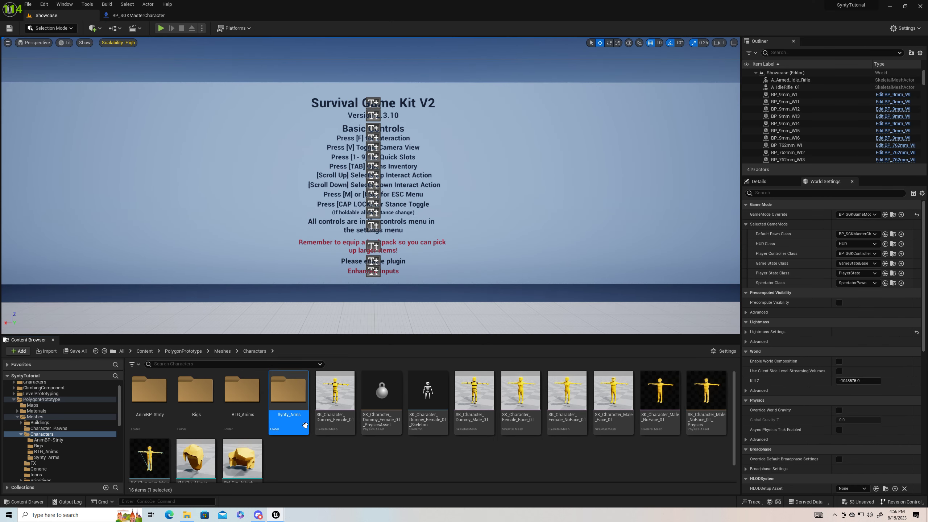
pyautogui.doubleClick(290, 397)
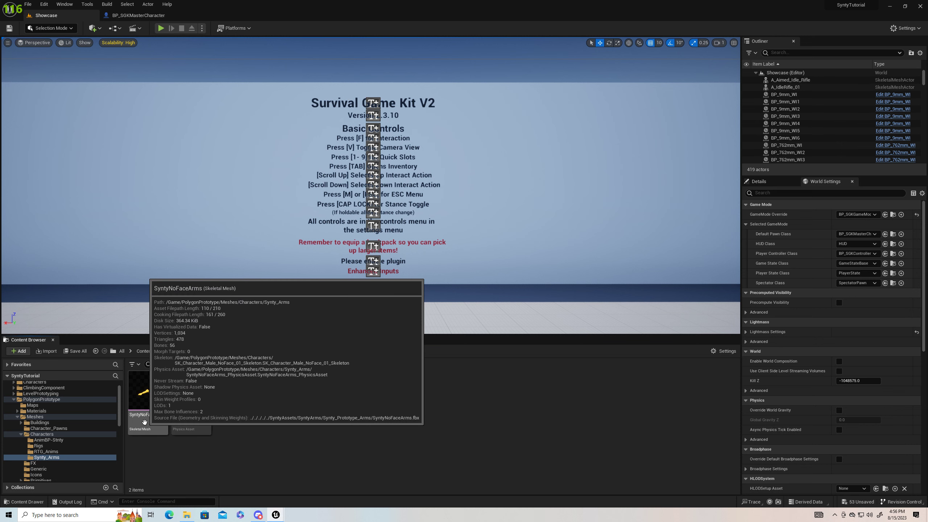
pyautogui.click(147, 396)
pyautogui.keyDown('ctrl'); pyautogui.click(193, 429); pyautogui.keyUp('ctrl')
pyautogui.rightClick(194, 426)
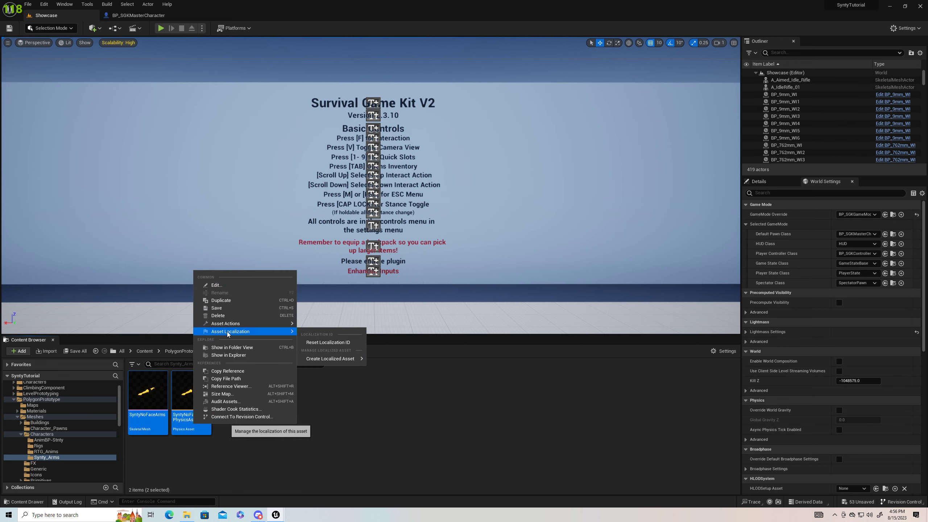
pyautogui.click(227, 317)
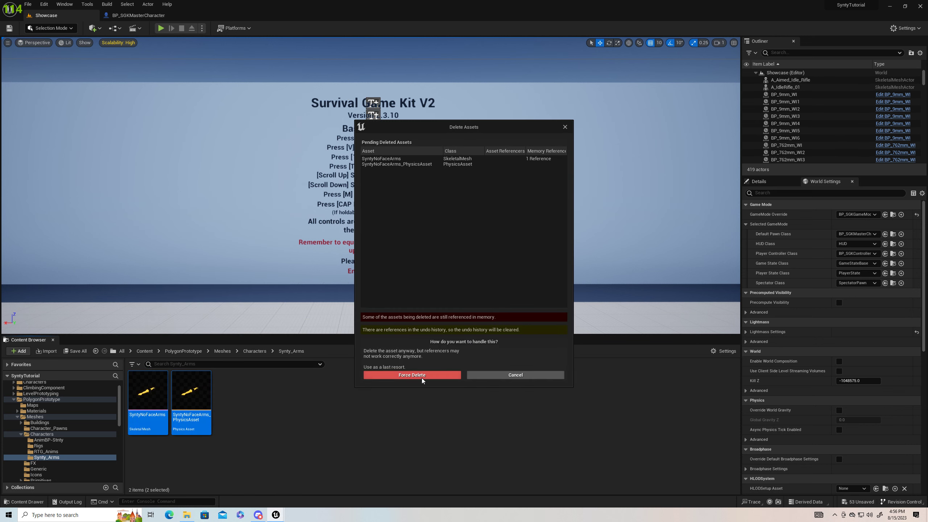
pyautogui.click(422, 377)
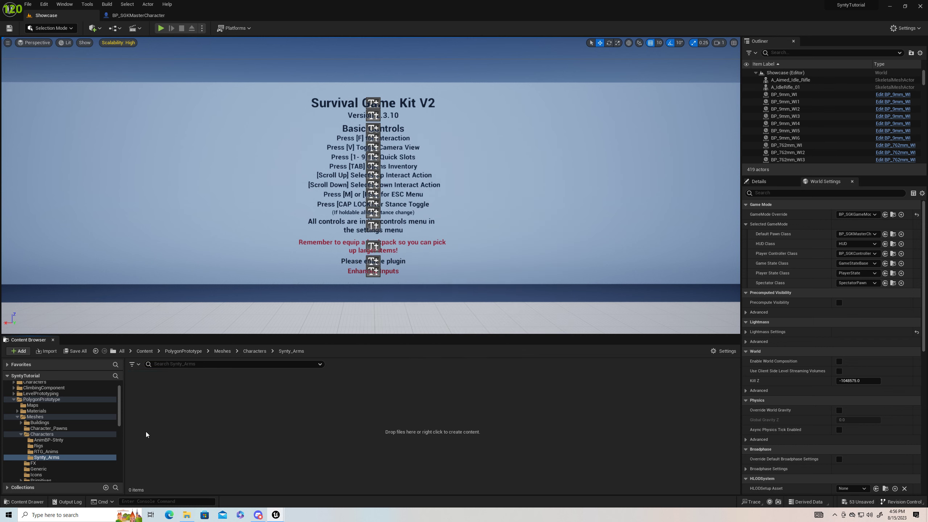
# - Choose SyntyNoFaceArms.fbx from SyntyAssets/SyntyArms/Synty_Prototype_Arms on the Storage drive for import into the Synty_Arms folder
pyautogui.click(47, 351)
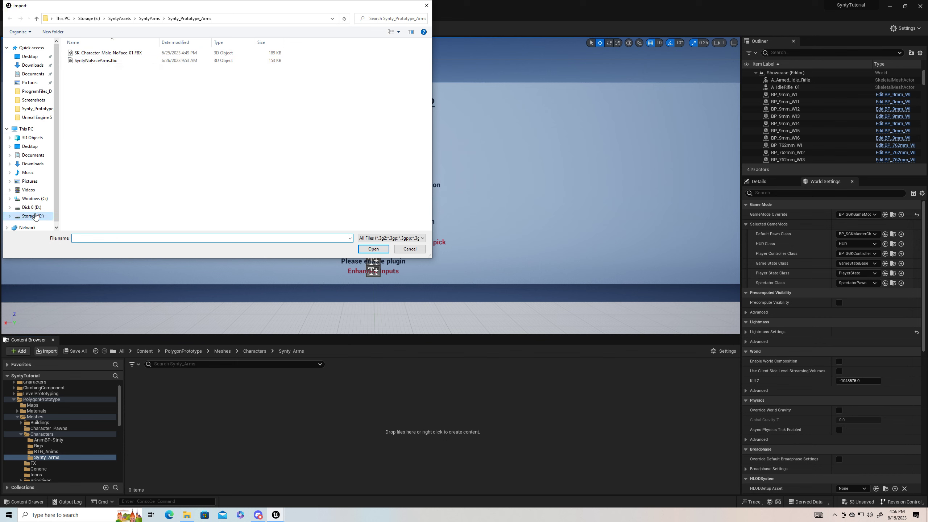
pyautogui.click(33, 219)
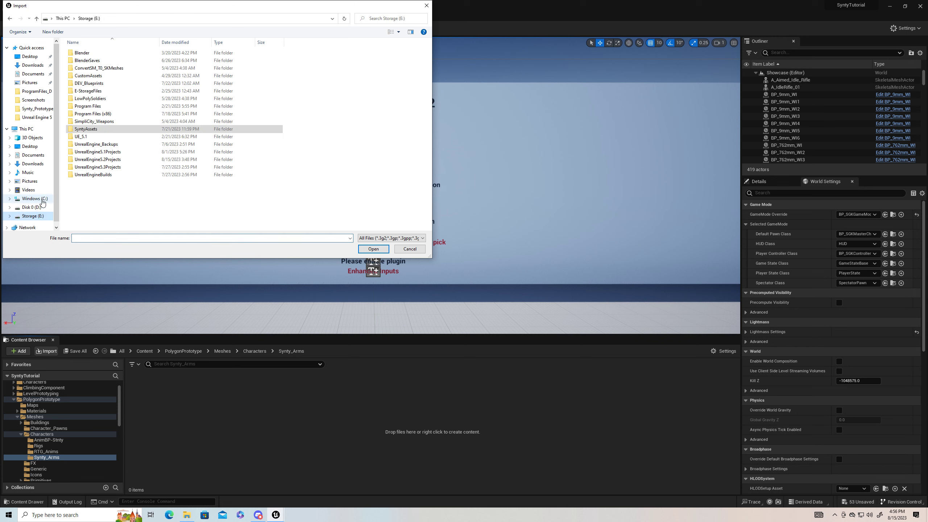
pyautogui.doubleClick(90, 131)
pyautogui.scroll(-3, 90, 214)
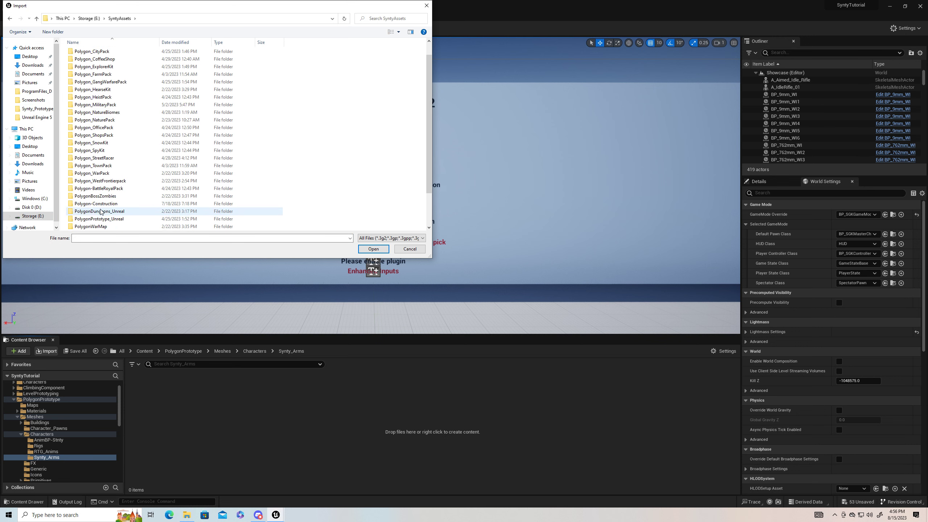
pyautogui.click(91, 219)
pyautogui.doubleClick(90, 219)
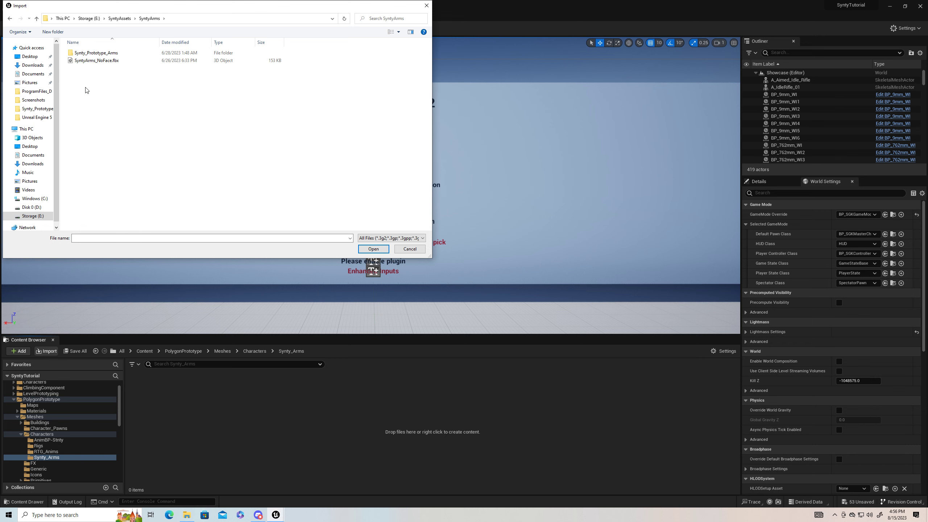
pyautogui.doubleClick(95, 53)
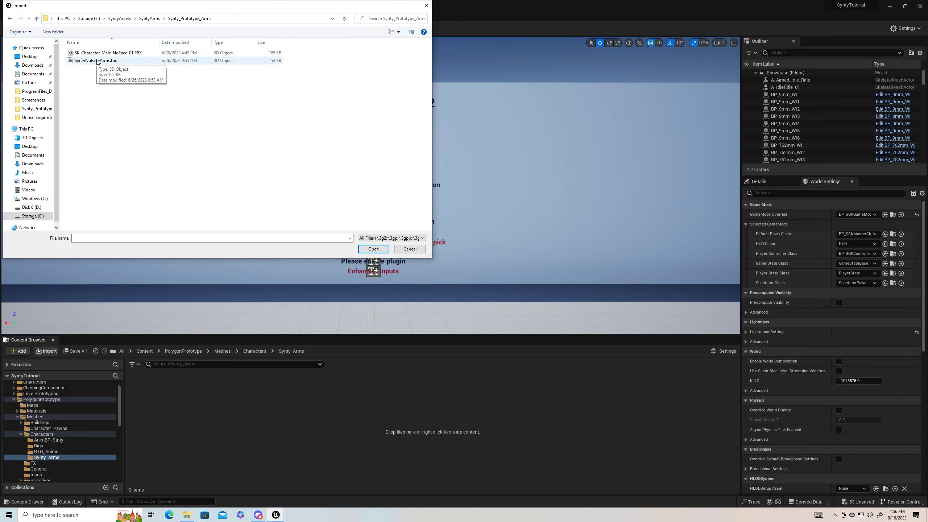
pyautogui.click(98, 61)
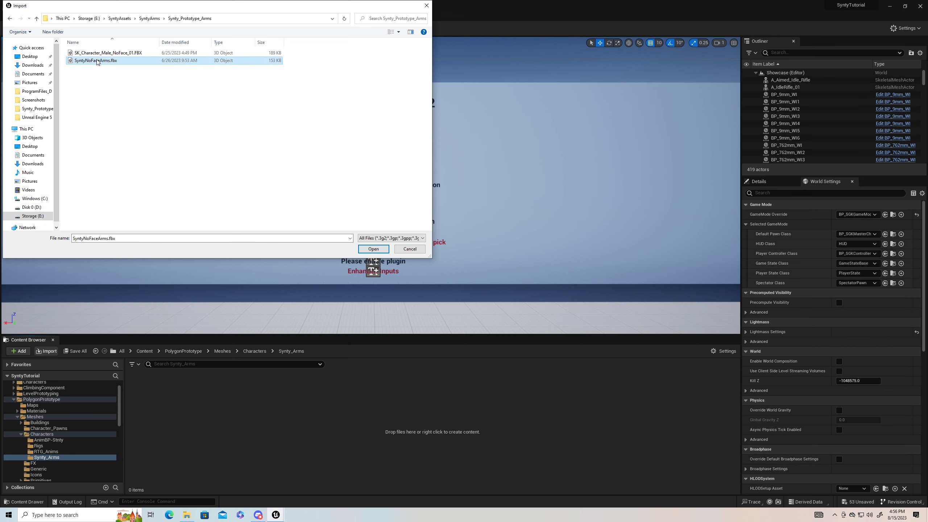
pyautogui.click(373, 249)
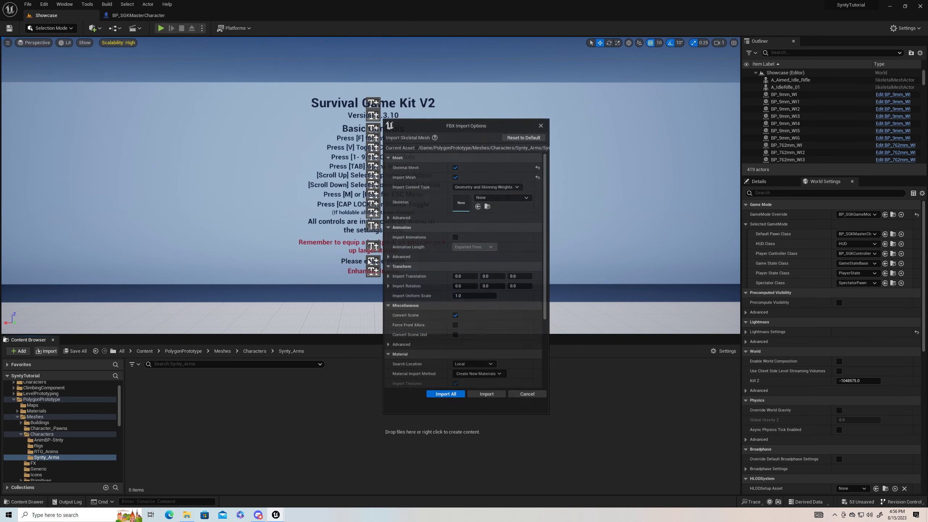
# - Import the arms FBX as a skeletal mesh using the SK_Character_Male_NoFace_01 skeleton
pyautogui.click(528, 202)
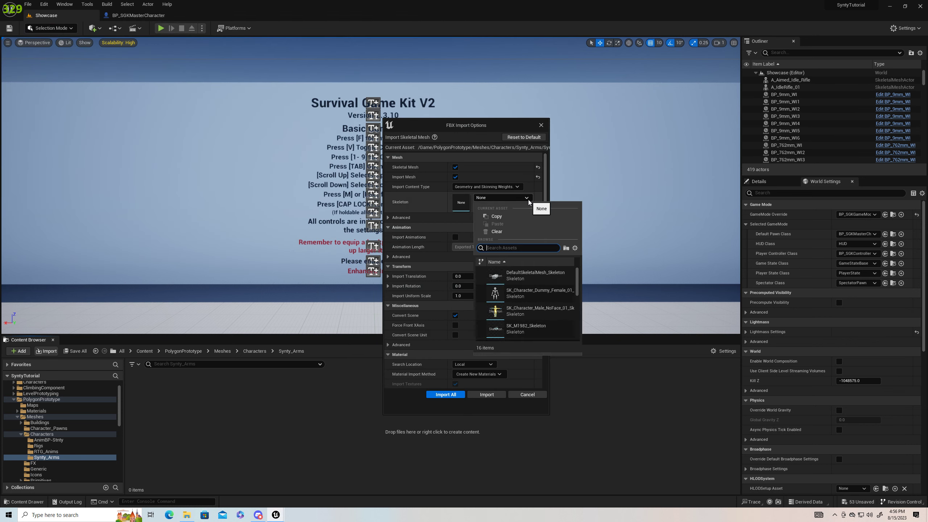
pyautogui.click(529, 310)
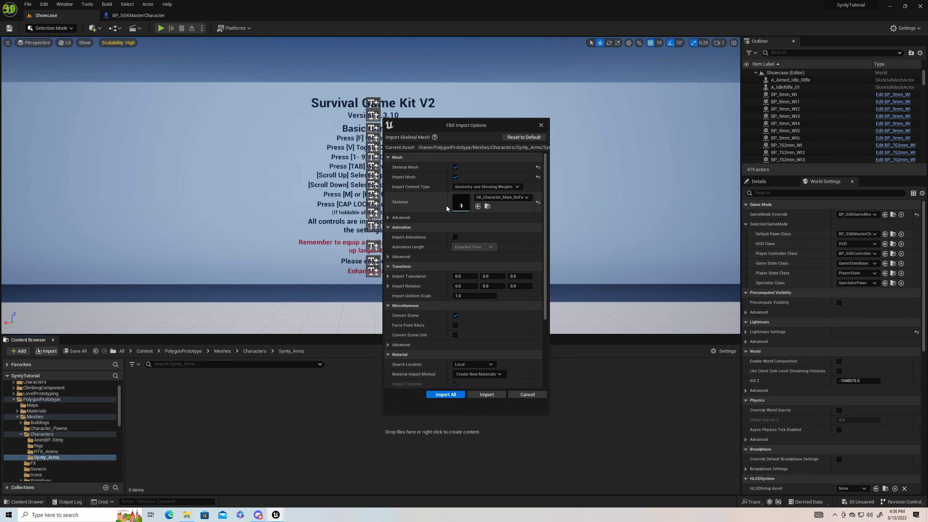
pyautogui.click(445, 395)
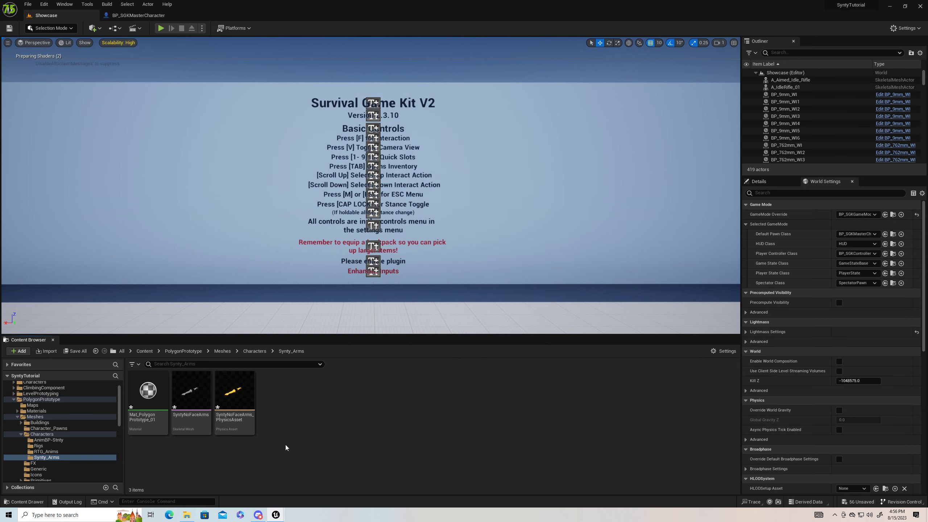
# - Force delete the duplicate Mat_PolygonPrototype_01 material from the Synty_Arms folder
pyautogui.rightClick(153, 393)
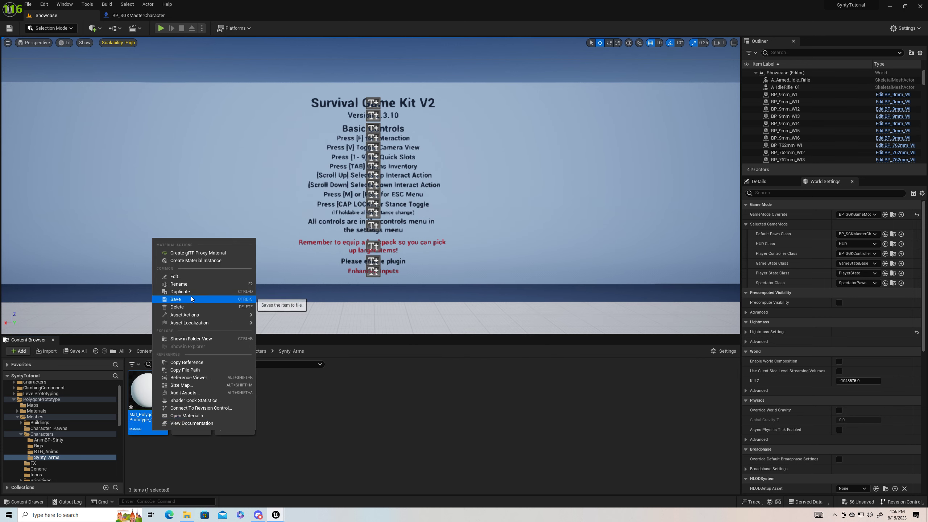
pyautogui.click(182, 306)
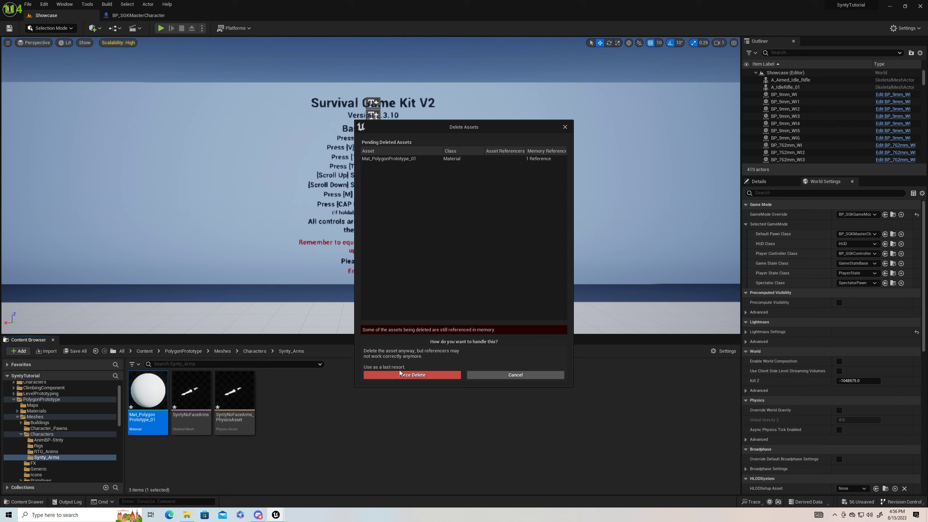
pyautogui.click(400, 375)
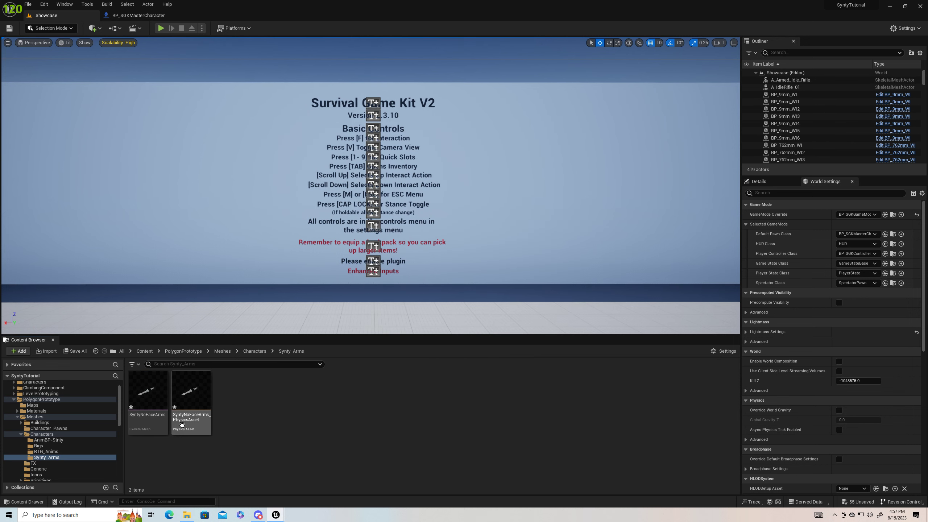
# - Assign the existing Mat_PolygonPrototype material to Element 0 of the SyntyNoFaceArms skeletal mesh and close its editor
pyautogui.doubleClick(150, 421)
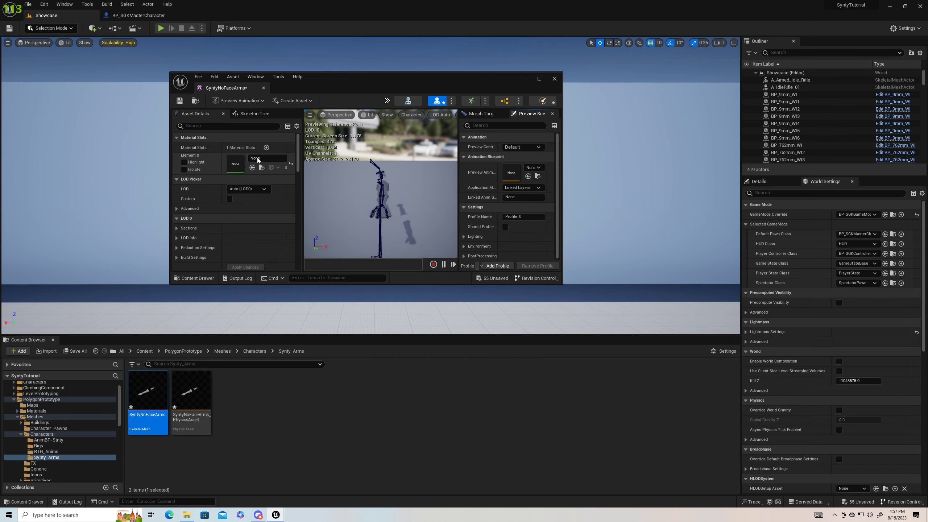
pyautogui.click(267, 158)
pyautogui.click(288, 172)
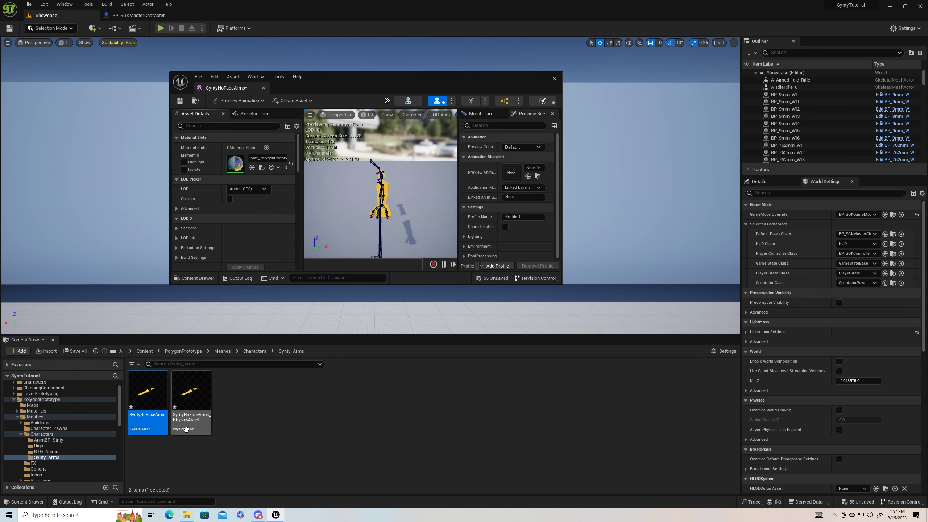
pyautogui.click(554, 79)
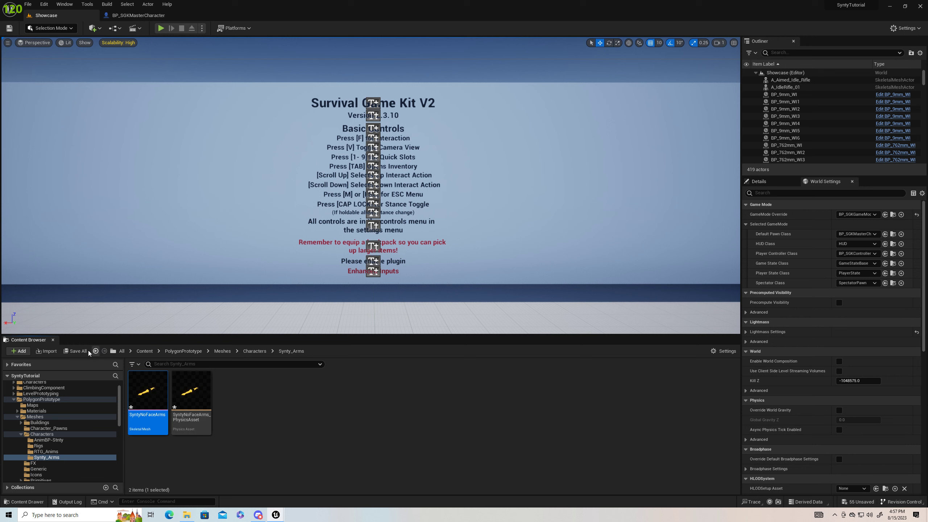
# - Locate the default pawn class in the Blueprints/Characters folder and open BP_SGKMasterCharacter
pyautogui.click(893, 235)
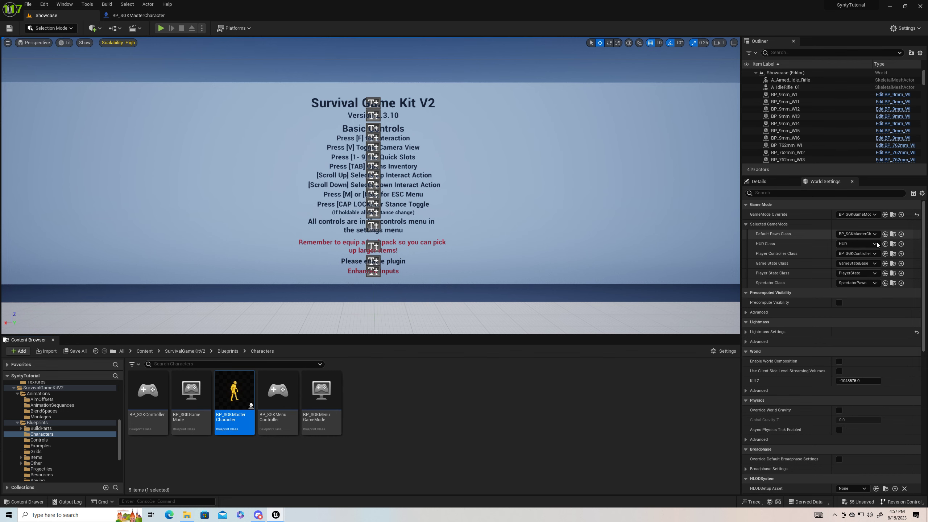
pyautogui.doubleClick(239, 422)
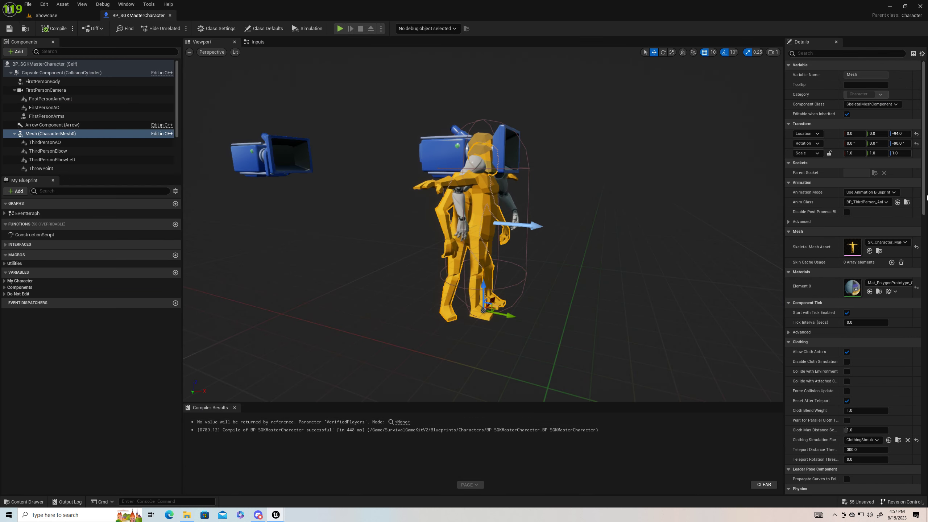
pyautogui.click(904, 243)
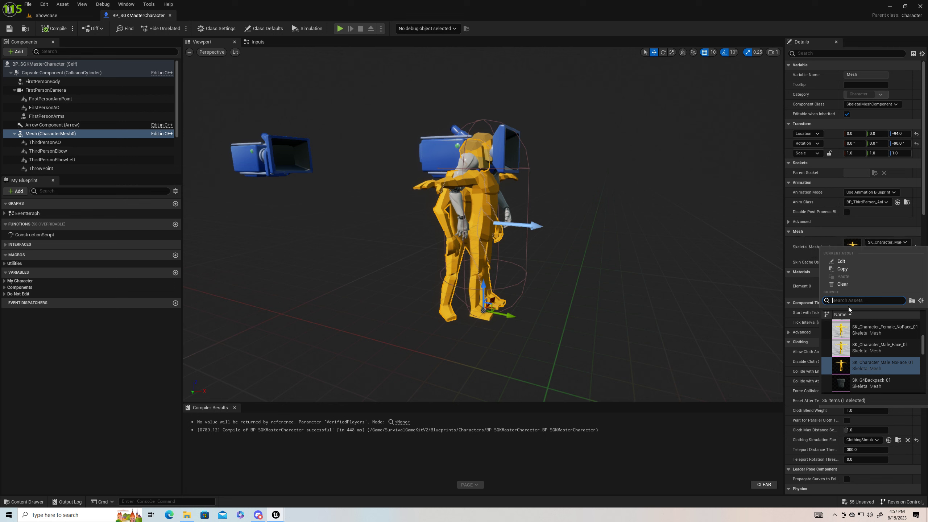
pyautogui.scroll(-3, 888, 353)
pyautogui.scroll(-5, 888, 352)
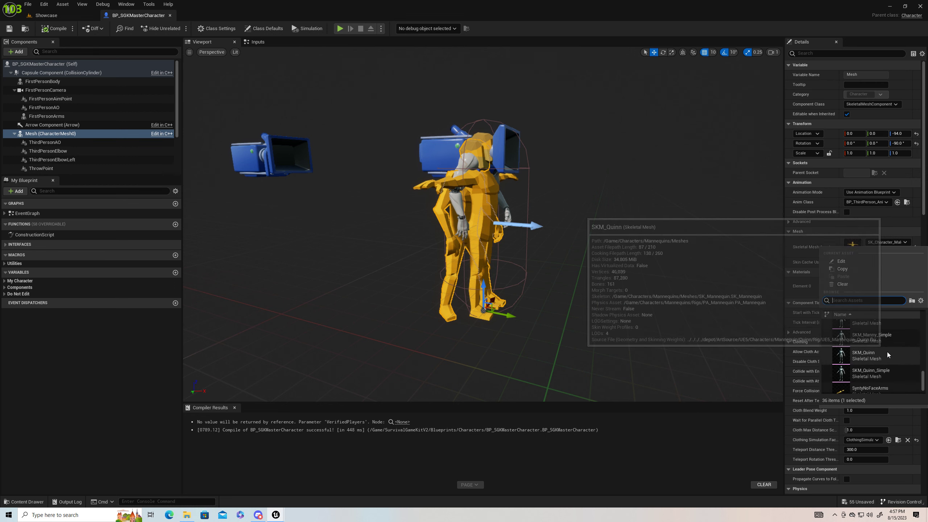
pyautogui.scroll(-3, 888, 351)
pyautogui.click(869, 371)
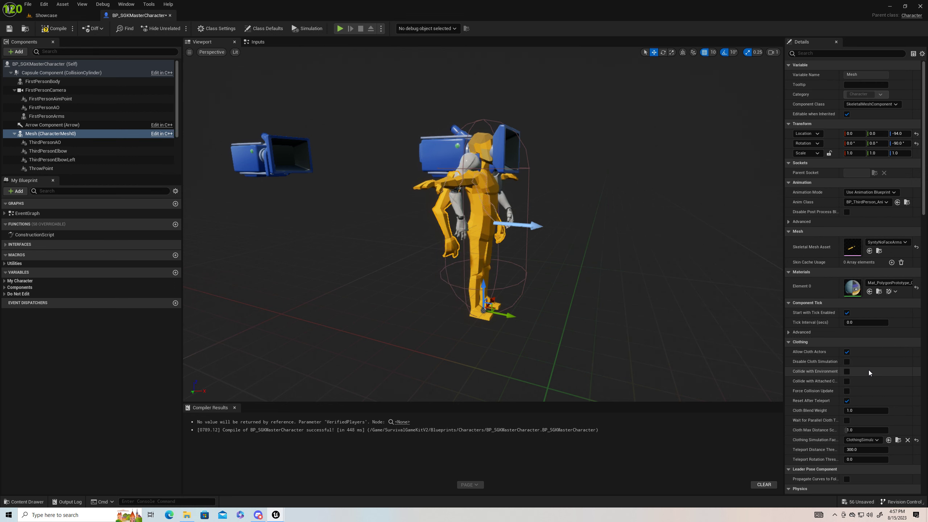
pyautogui.click(888, 242)
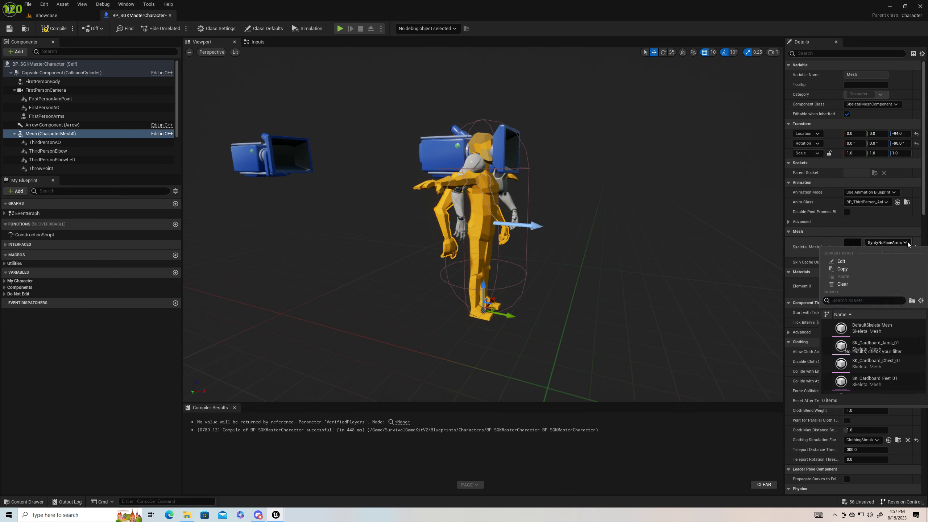
pyautogui.scroll(5, 868, 358)
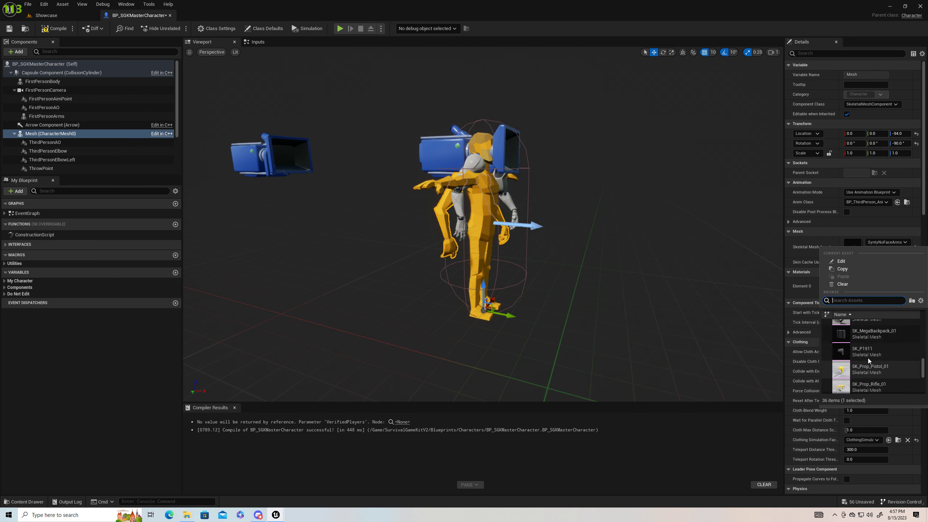
pyautogui.scroll(3, 868, 358)
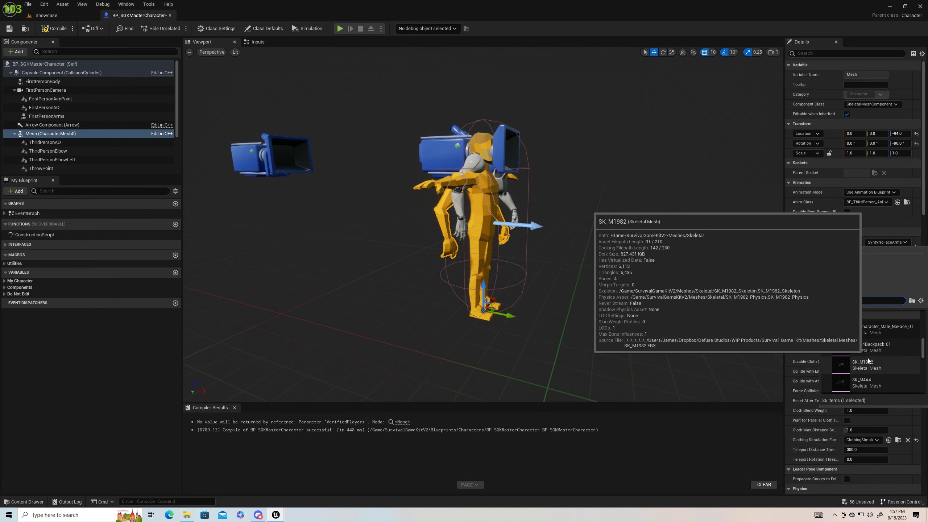
pyautogui.click(874, 339)
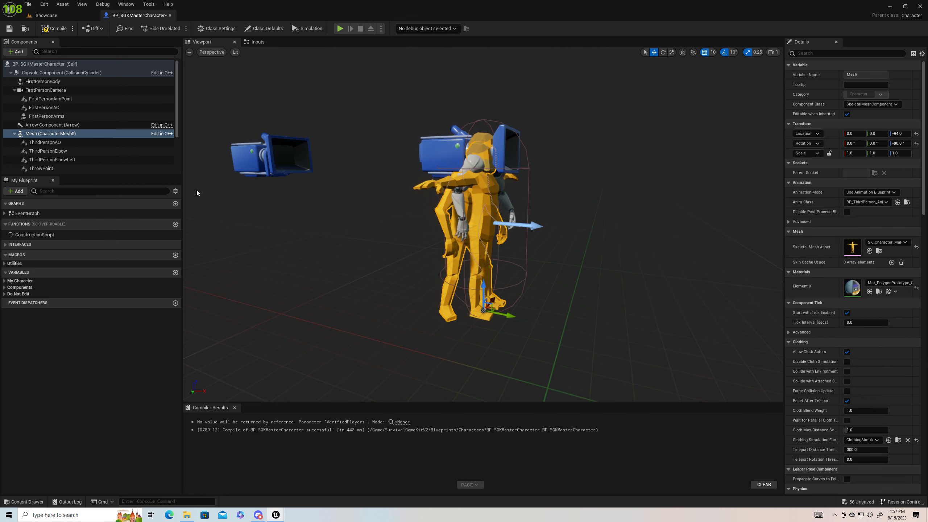
# - Set FirstPersonArms to the SyntyNoFaceArms skeletal mesh with BP-FirstPersonArms_Synty as its anim class
pyautogui.click(47, 116)
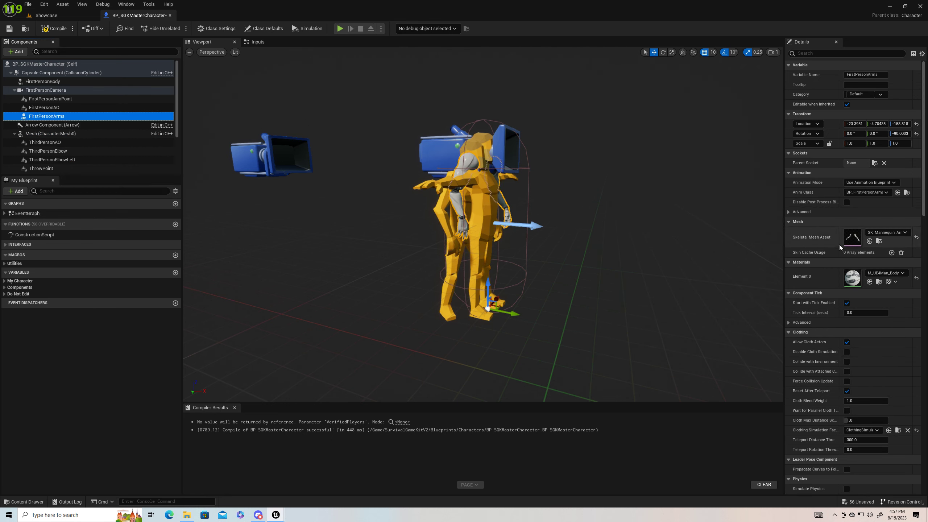
pyautogui.click(906, 233)
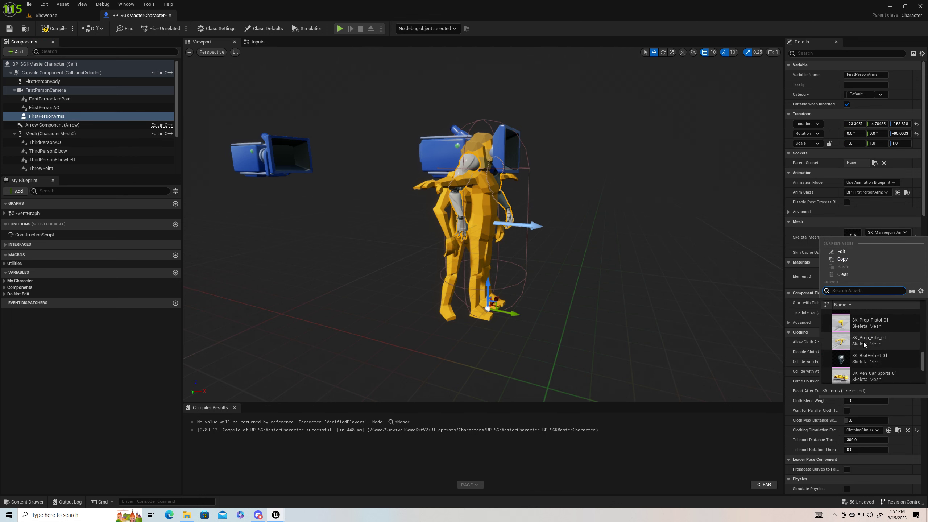
pyautogui.scroll(-5, 865, 344)
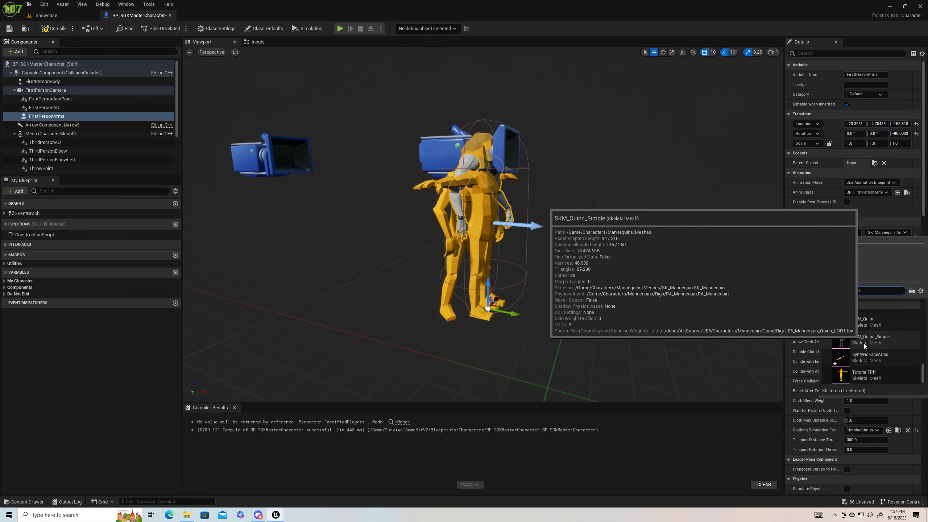
pyautogui.click(866, 358)
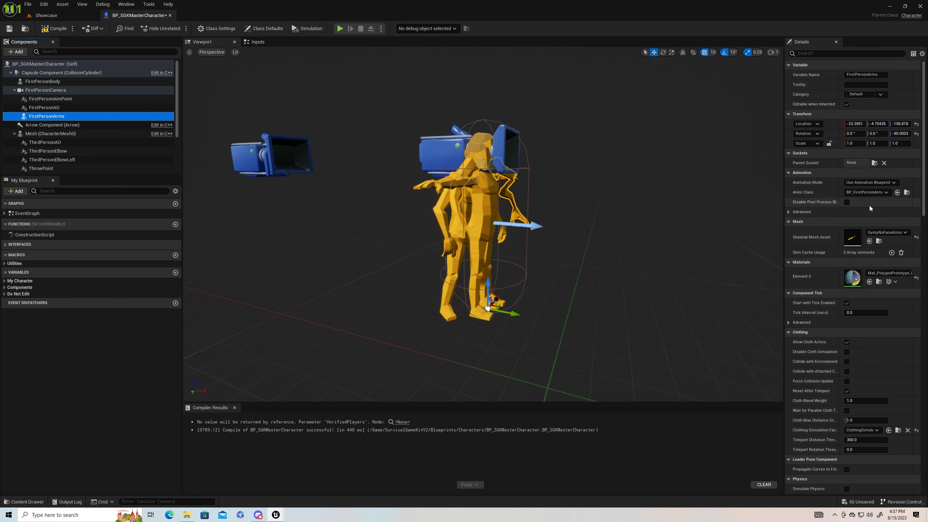
pyautogui.click(886, 193)
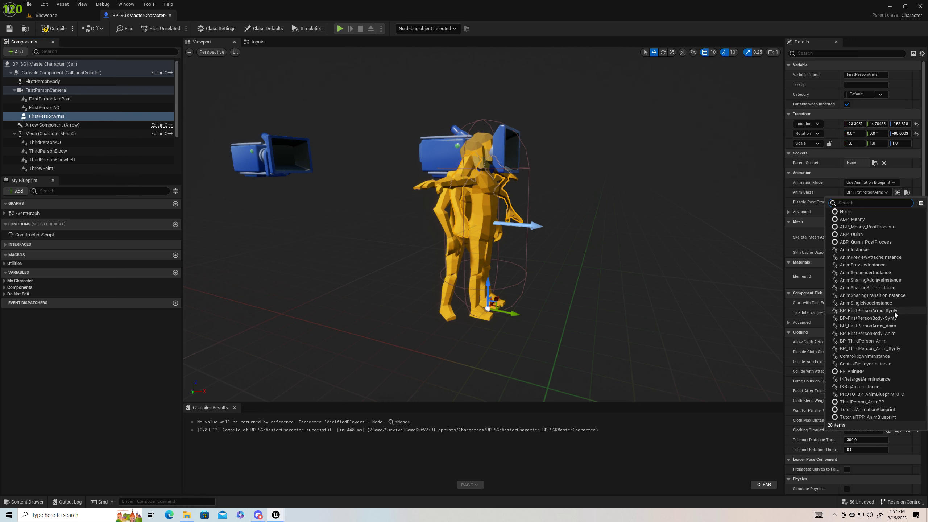
pyautogui.click(866, 311)
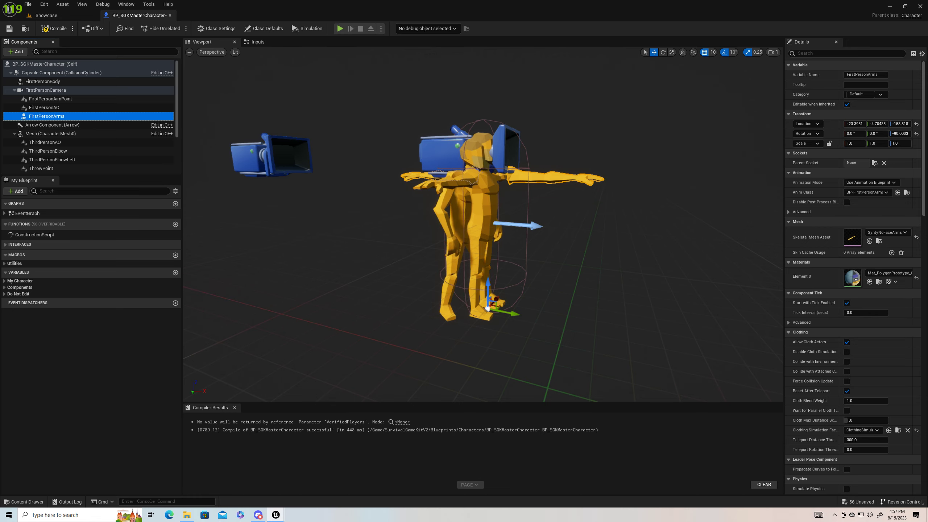
# - Set the anim class of the FirstPersonBody component to BP-FirstPersonBody-Synty
pyautogui.press('d')
pyautogui.moveTo(482, 227); pyautogui.dragTo(387, 205, button='right')
pyautogui.press('w')
pyautogui.moveTo(483, 224); pyautogui.dragTo(597, 243, button='right')
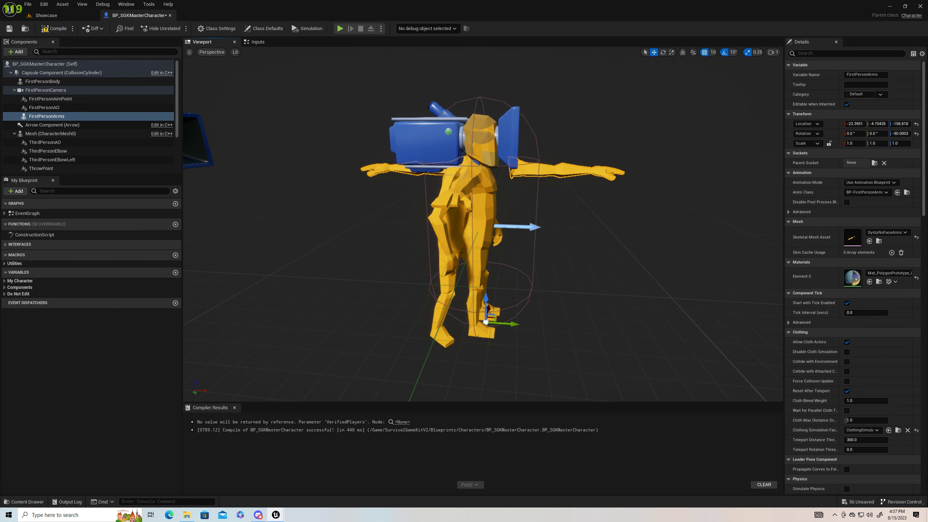
pyautogui.click(25, 82)
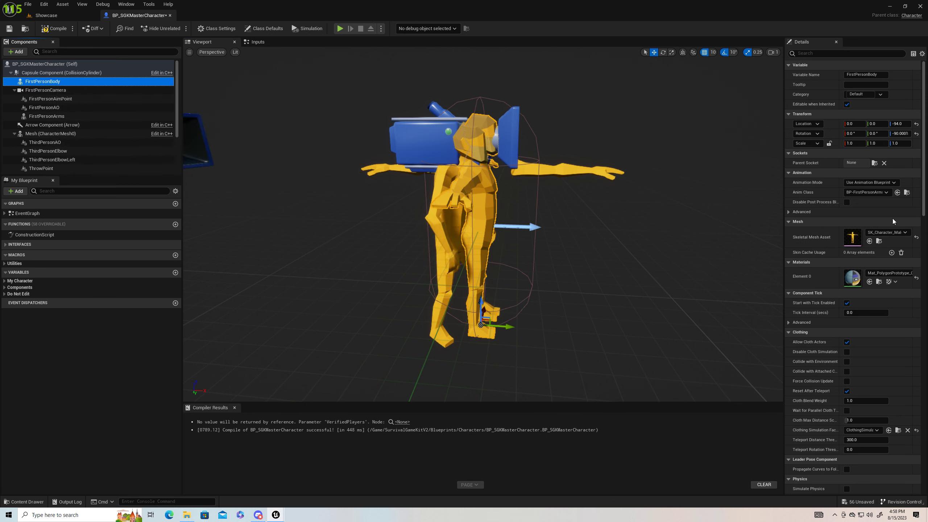
pyautogui.click(887, 193)
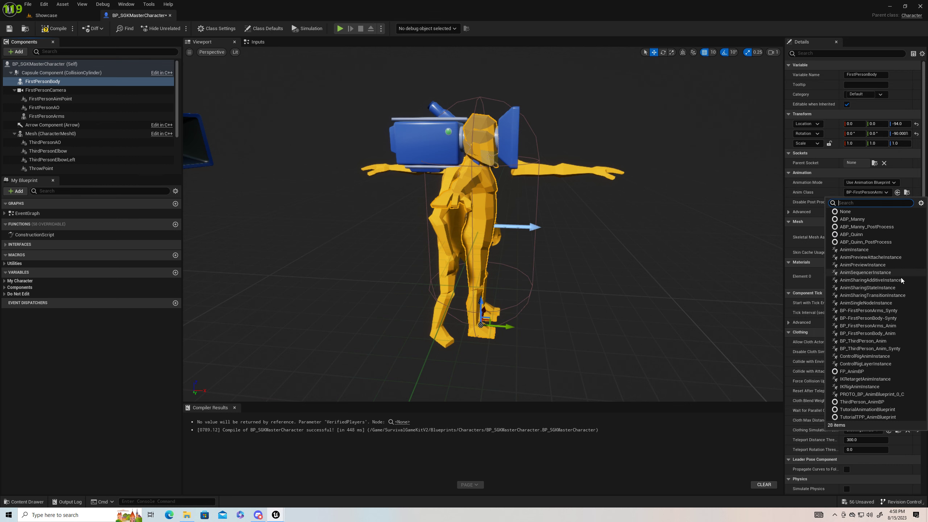
pyautogui.click(869, 318)
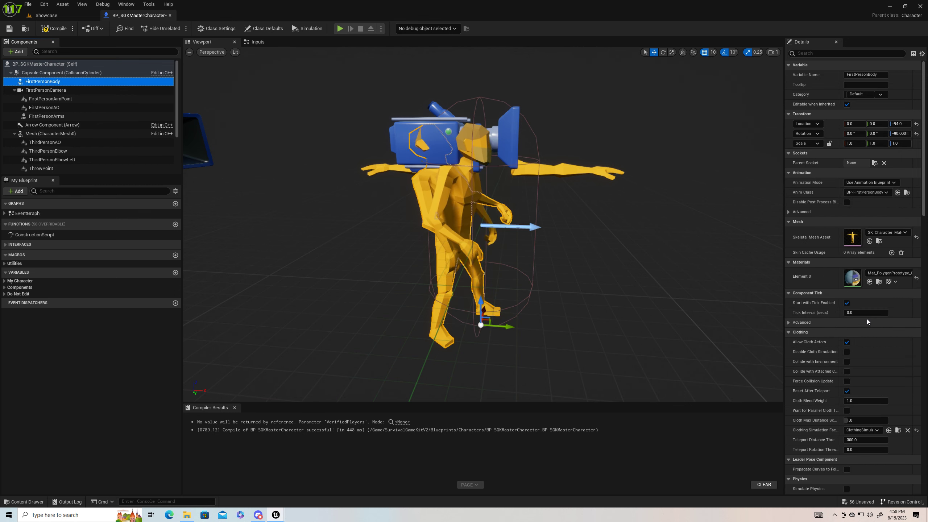
# - Inspect the character's pose from the front and check the anim class assigned to FirstPersonArms
pyautogui.moveTo(587, 234); pyautogui.dragTo(548, 205)
pyautogui.moveTo(548, 205); pyautogui.dragTo(621, 220, button='right')
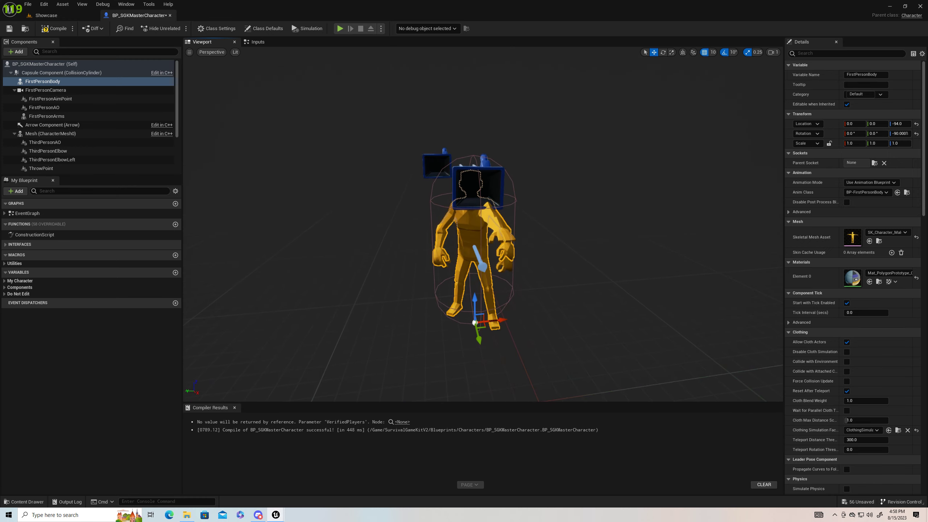
pyautogui.moveTo(548, 220)
pyautogui.mouseDown(button='right')
pyautogui.moveTo(644, 220)
pyautogui.moveTo(541, 221)
pyautogui.mouseUp(button='right')
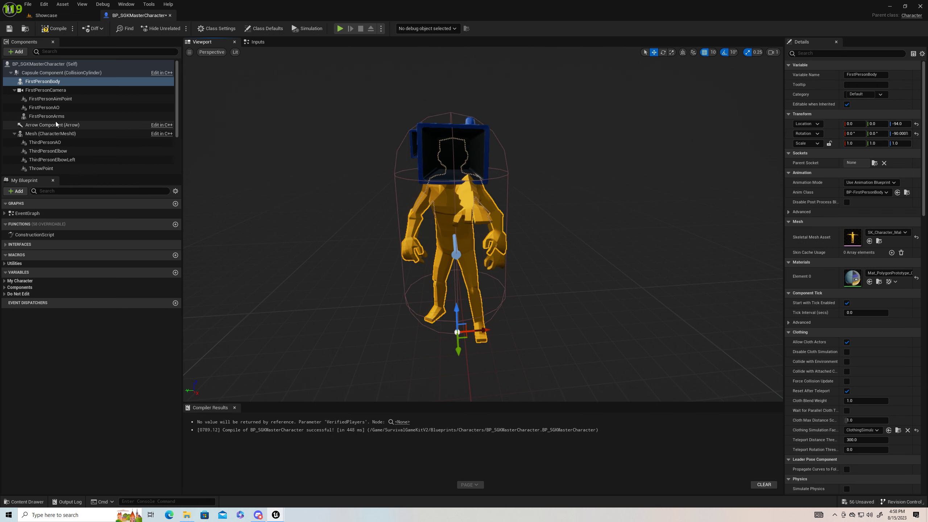
pyautogui.click(46, 116)
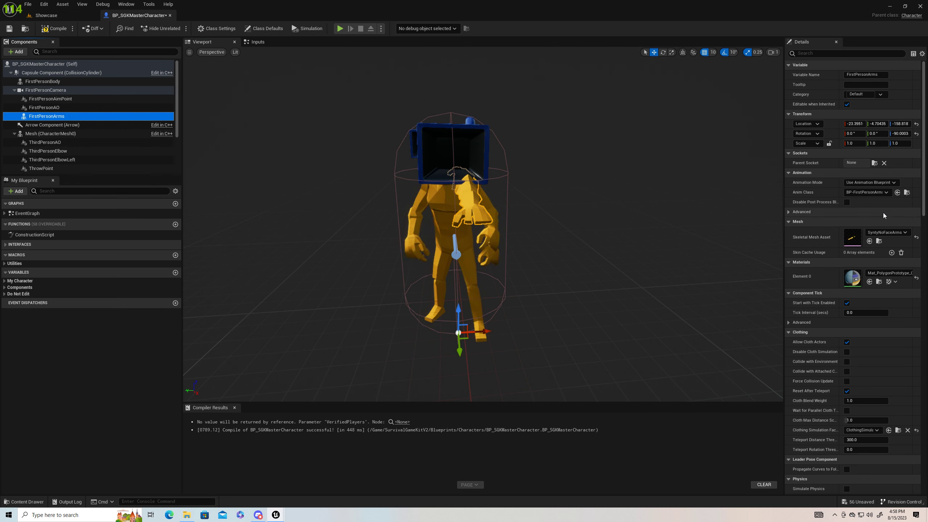
pyautogui.click(886, 193)
pyautogui.click(886, 193)
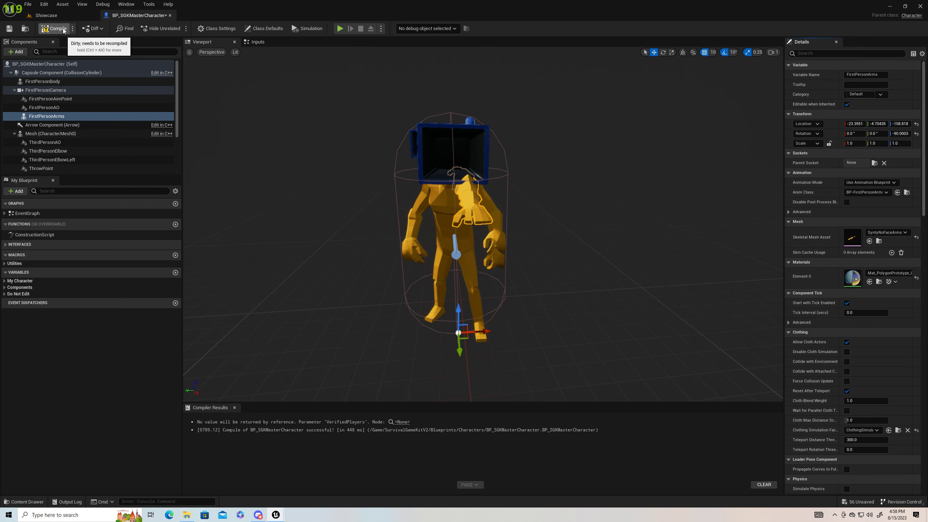
# - Open the BP-FirstPersonArms_Synty animation blueprint from the AnimBP-Stnty folder, dock it in the main window and compile it
pyautogui.click(55, 15)
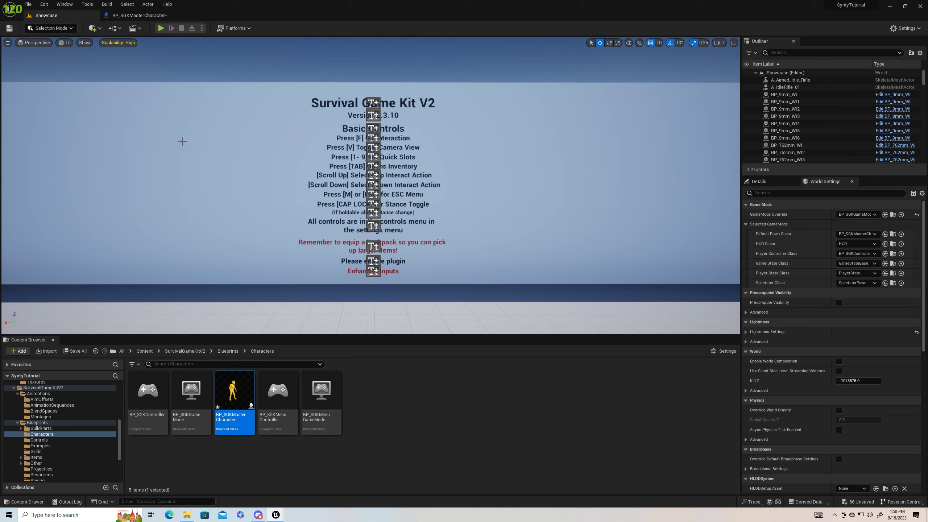
pyautogui.click(96, 351)
pyautogui.click(96, 351)
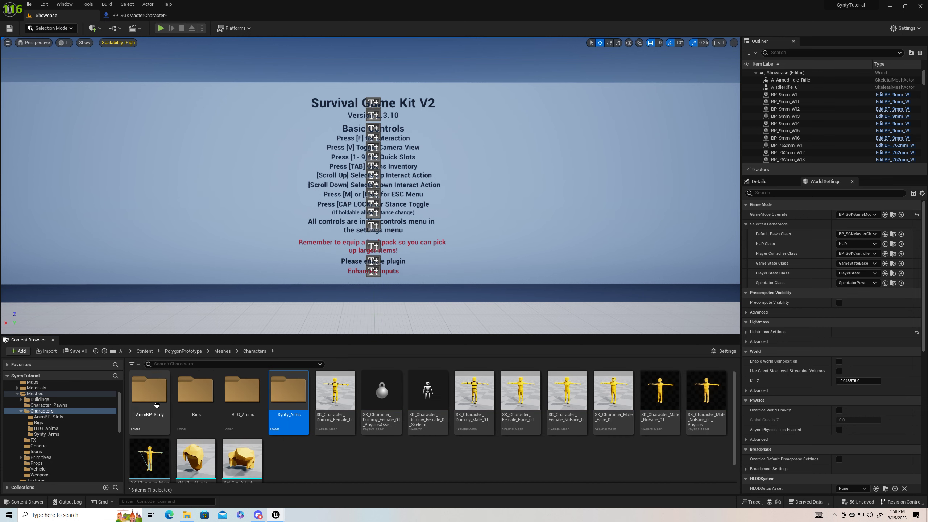
pyautogui.doubleClick(141, 404)
pyautogui.scroll(-5, 475, 435)
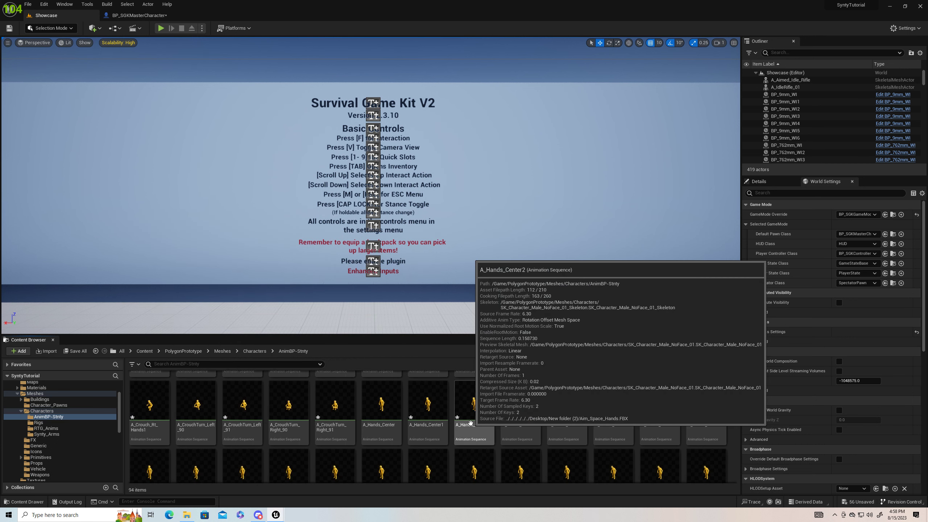
pyautogui.scroll(-5, 478, 438)
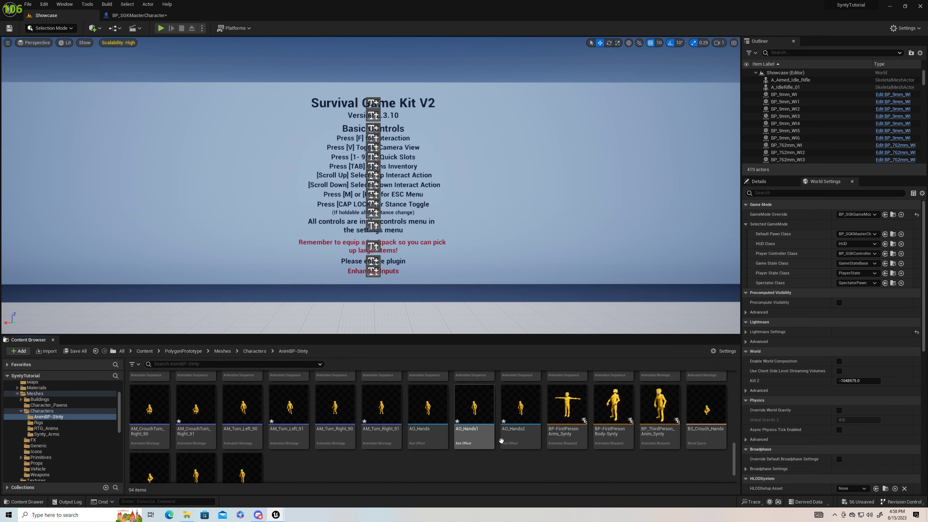
pyautogui.doubleClick(568, 440)
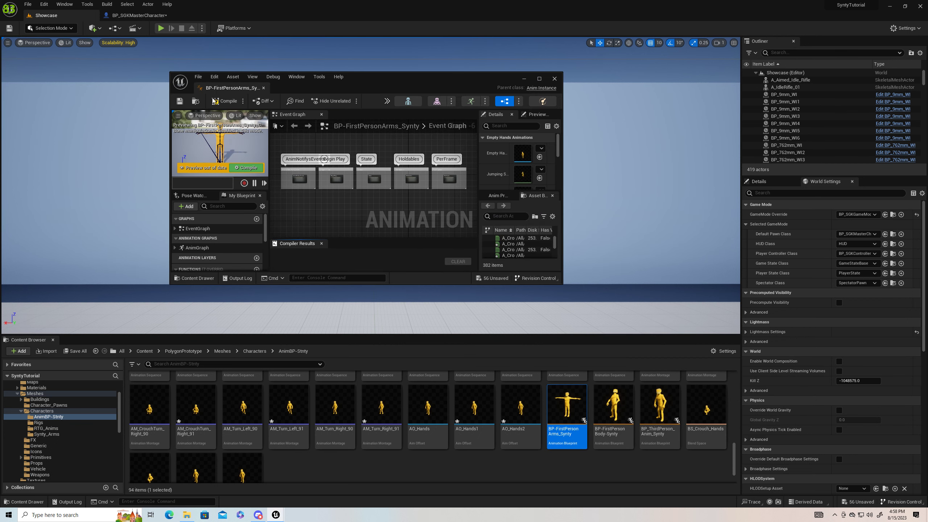
pyautogui.moveTo(228, 88); pyautogui.dragTo(229, 37)
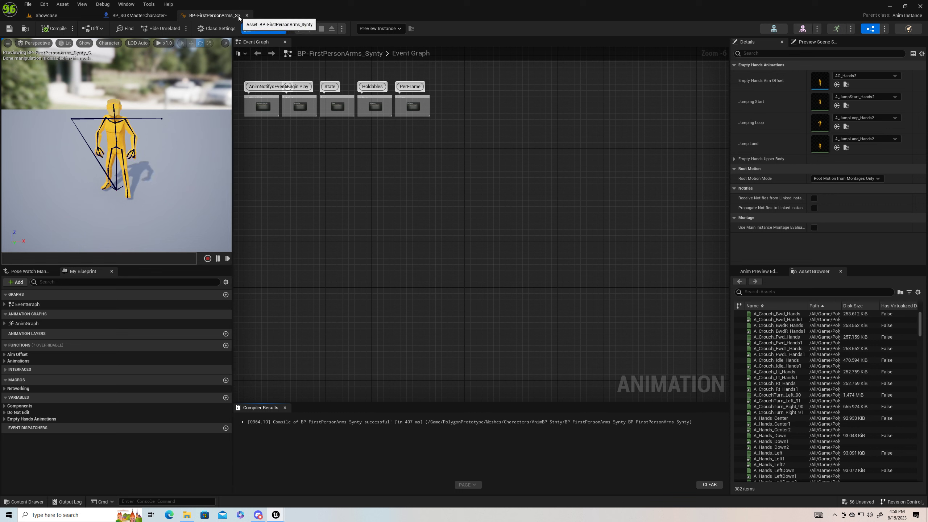
# - Close the BP-FirstPersonArms_Synty blueprint, check the character's pose from the side, and save BP_SGKMasterCharacter
pyautogui.middleClick(219, 17)
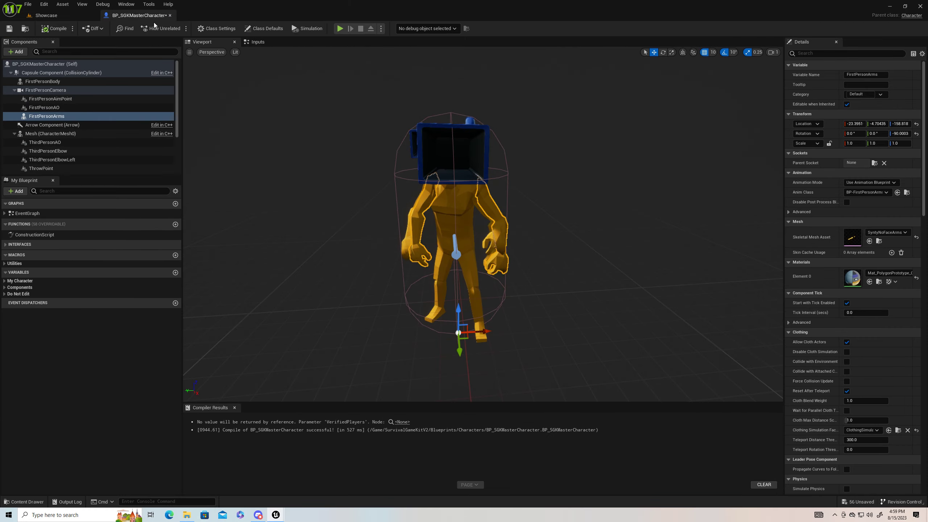
pyautogui.moveTo(483, 234); pyautogui.dragTo(581, 240, button='right')
pyautogui.press('w')
pyautogui.press('a')
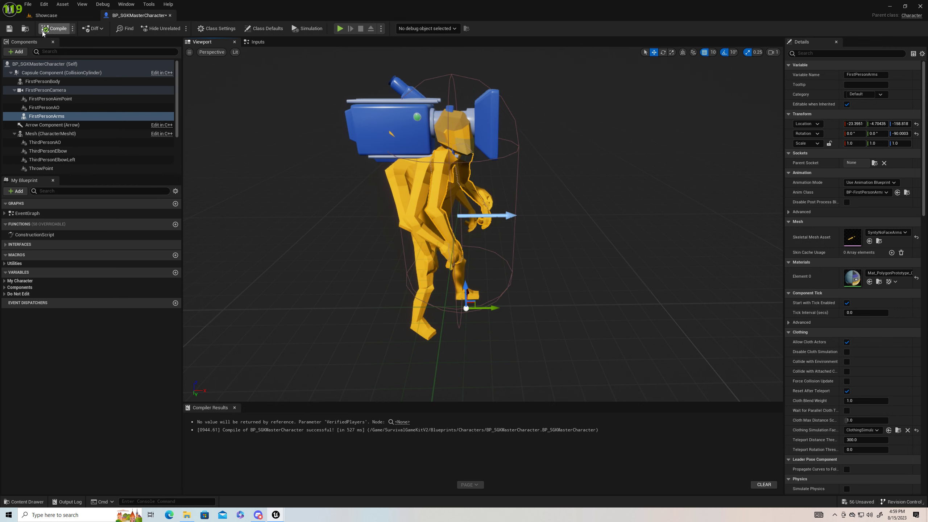
pyautogui.click(9, 28)
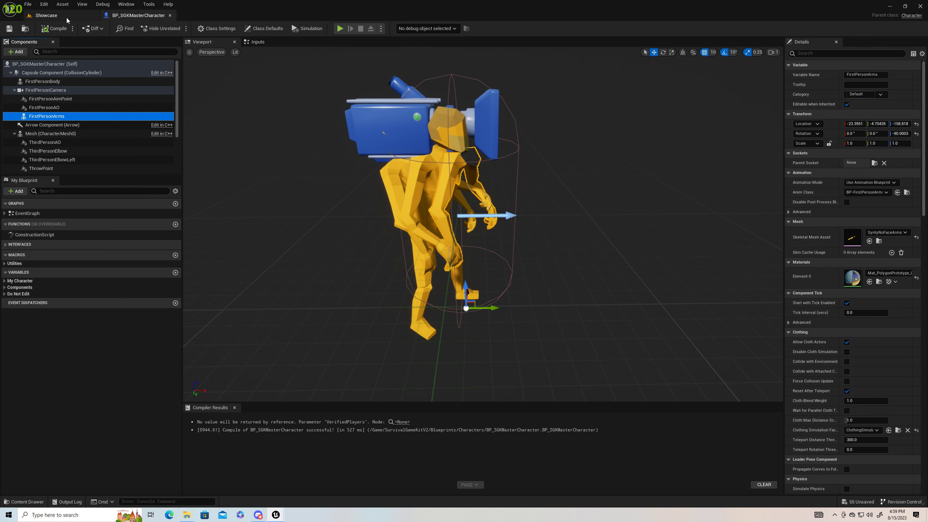
# - Play-test the Showcase level to check how the Synty character moves, and end the play session
pyautogui.click(46, 15)
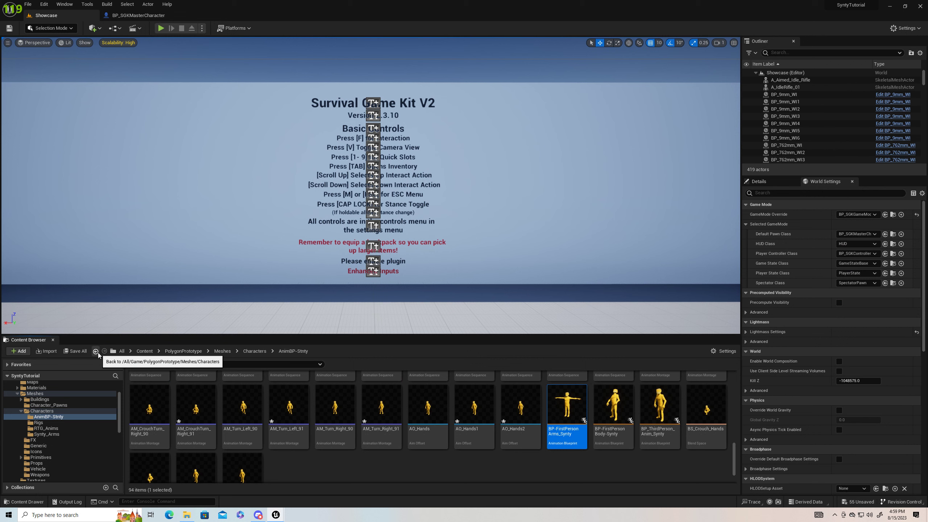
pyautogui.click(97, 353)
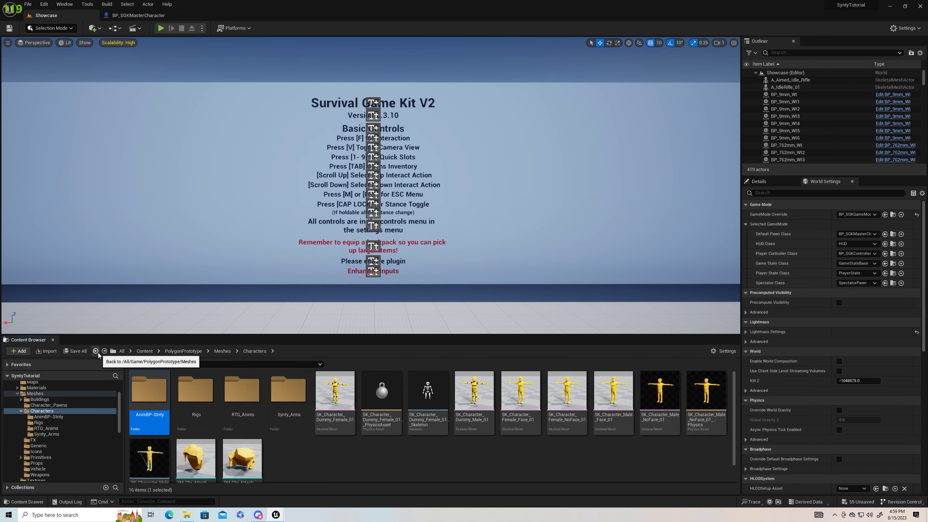
pyautogui.click(161, 30)
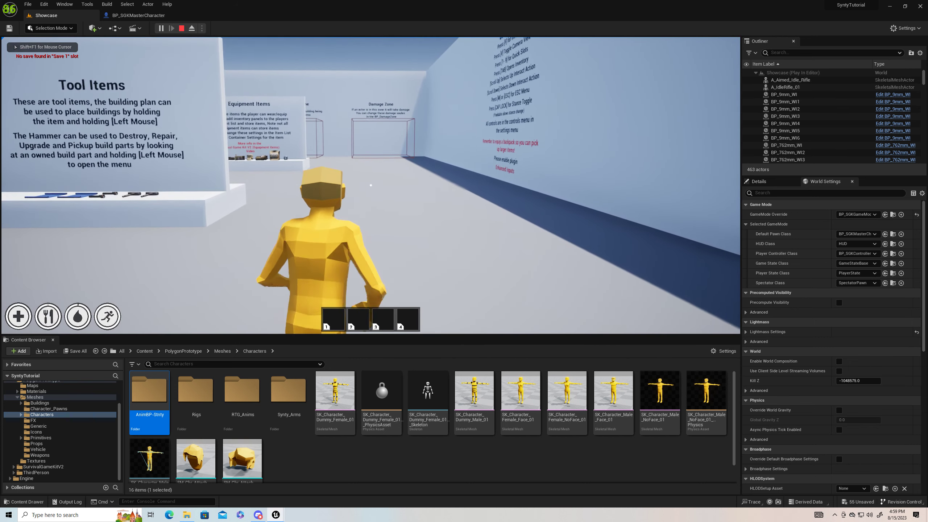
pyautogui.press('w')
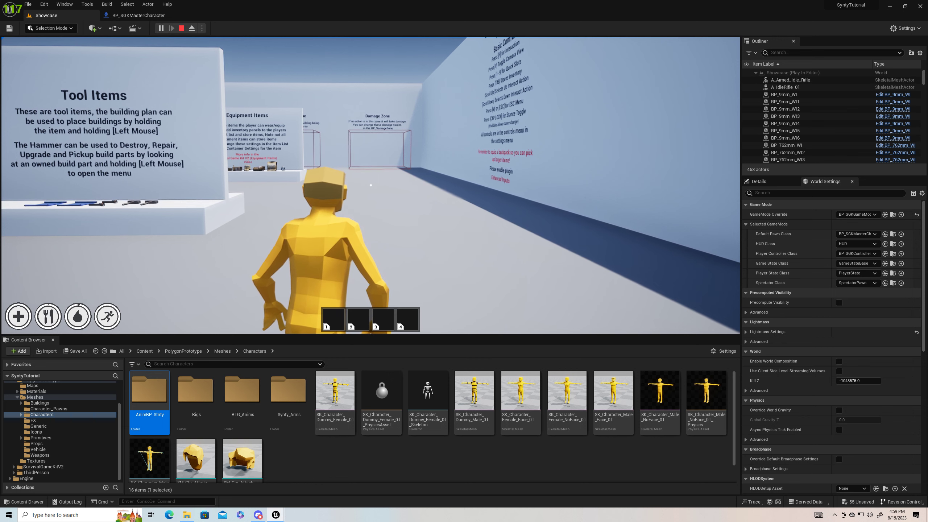
pyautogui.press('Escape')
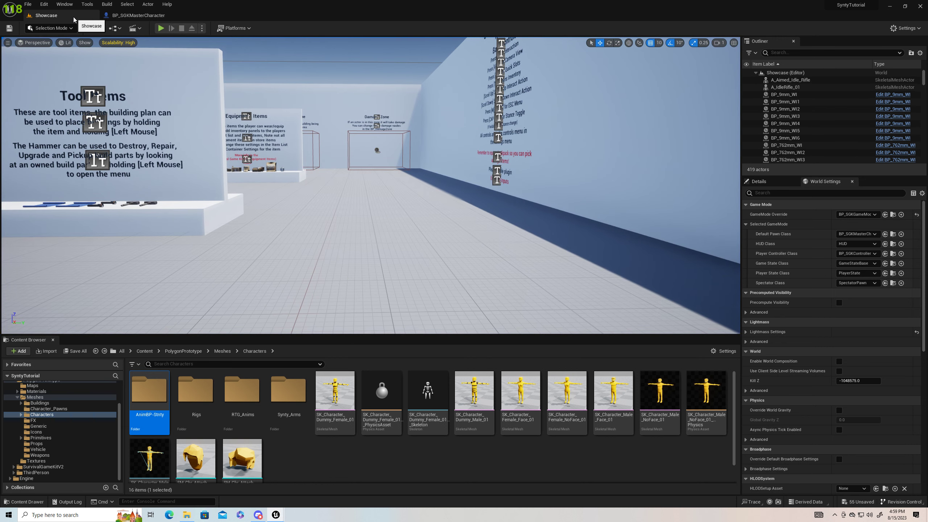
# - Open the BP_ThirdPerson_Anim_Synty animation blueprint from the AnimBP-Stnty folder and dock it in the main window
pyautogui.doubleClick(160, 392)
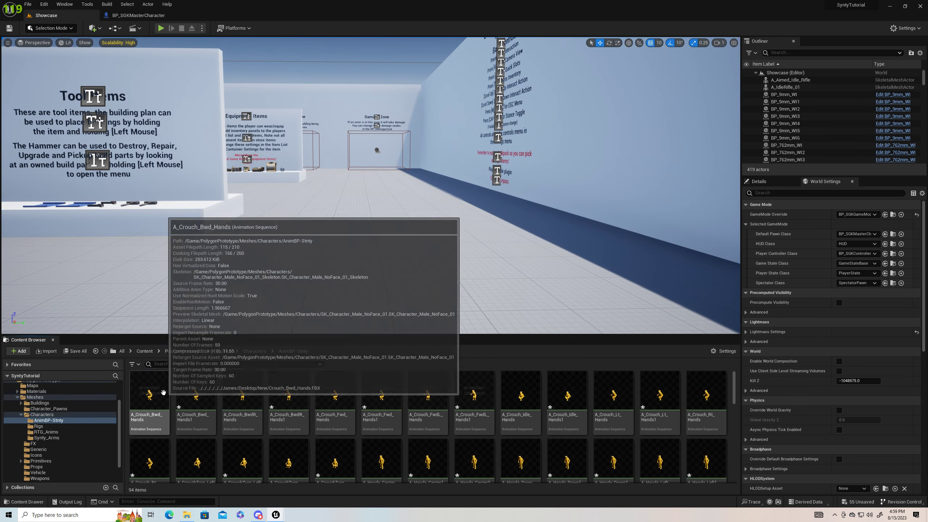
pyautogui.scroll(-4, 475, 420)
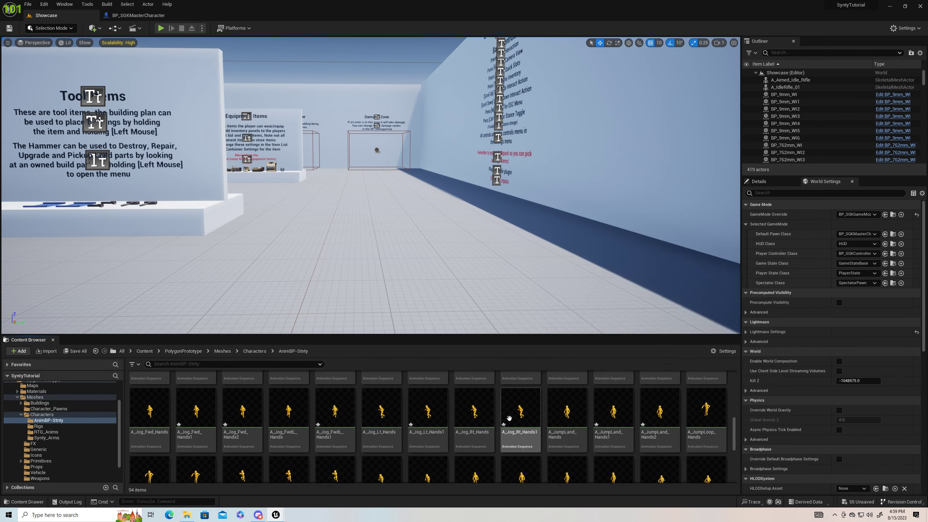
pyautogui.scroll(-5, 510, 419)
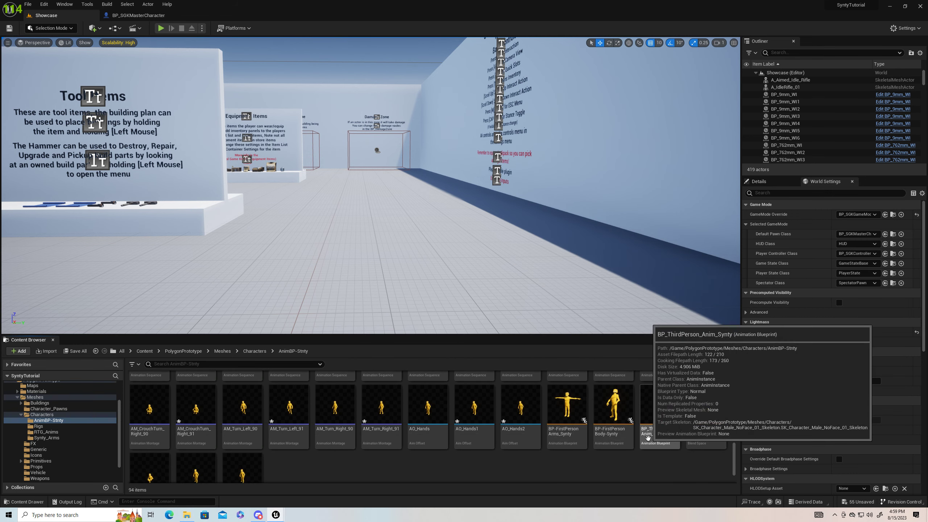
pyautogui.doubleClick(648, 437)
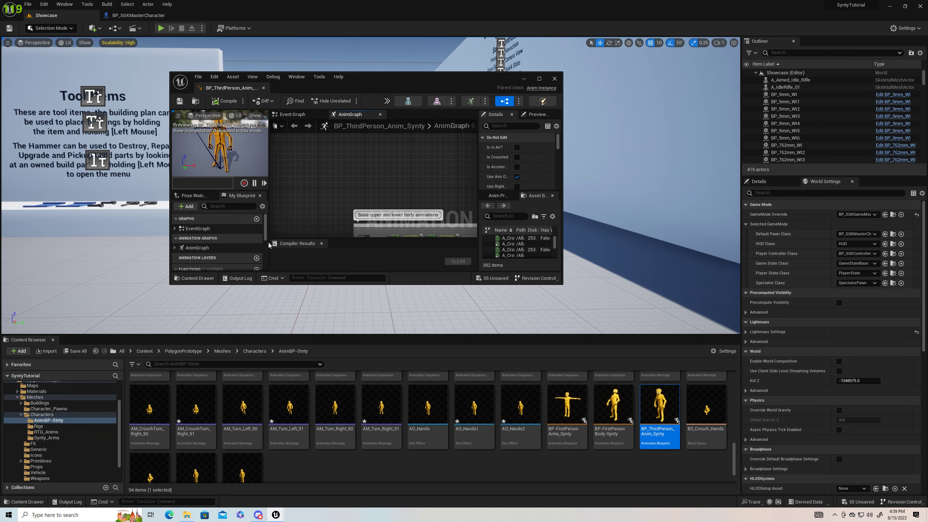
pyautogui.moveTo(231, 90); pyautogui.dragTo(251, 21)
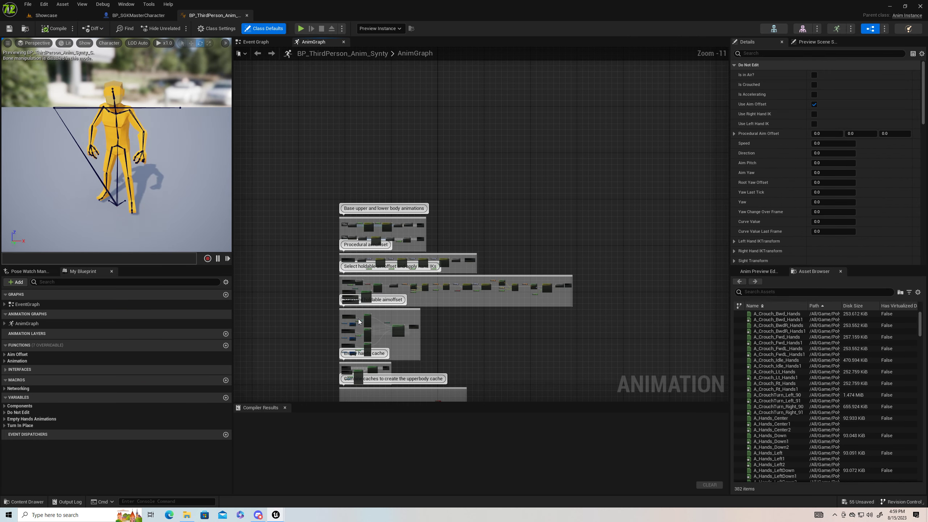
# - Expose Pitch as a pin on the Rotate Root Bone node feeding LowerBodyBase and connect Root Yaw Offset to Pitch instead of Yaw
pyautogui.scroll(10, 358, 322)
pyautogui.moveTo(328, 320); pyautogui.dragTo(339, 134, button='right')
pyautogui.click(323, 286)
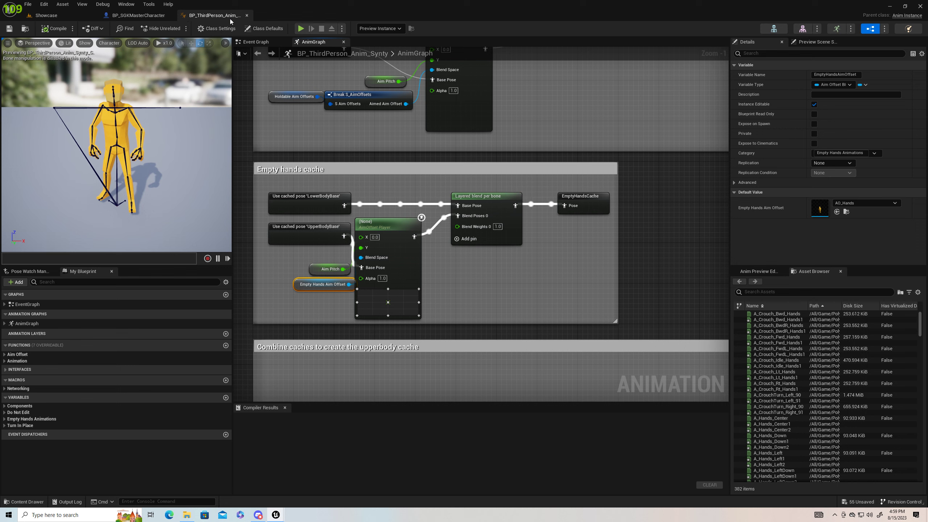
pyautogui.scroll(-3, 431, 148)
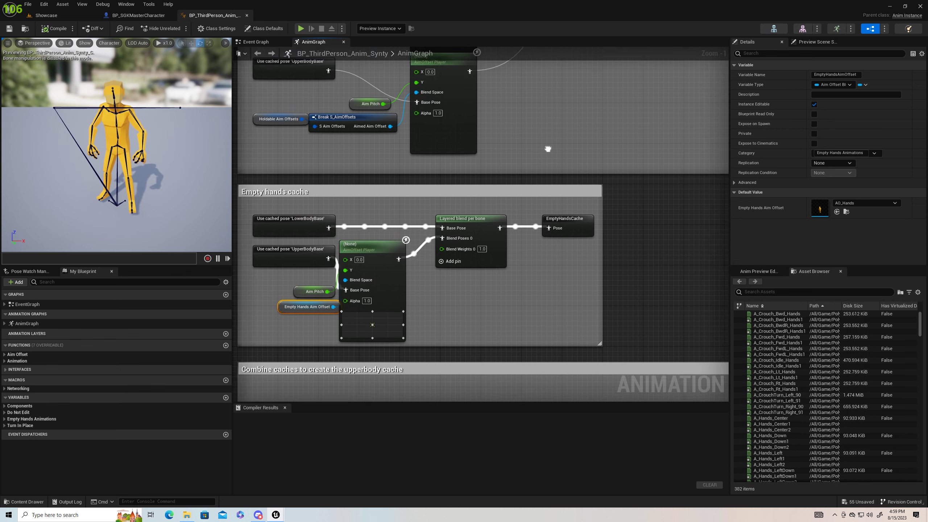
pyautogui.moveTo(447, 105); pyautogui.dragTo(448, 352, button='right')
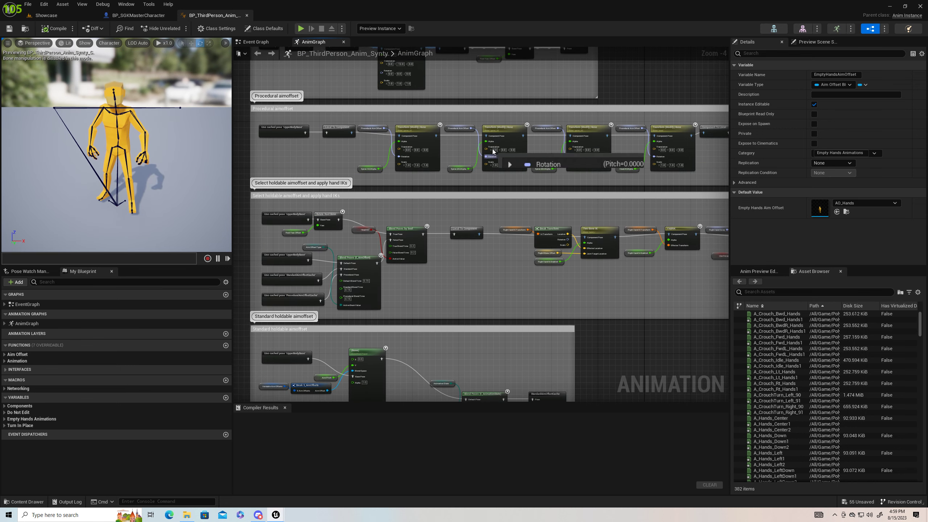
pyautogui.moveTo(490, 144); pyautogui.dragTo(474, 297, button='right')
pyautogui.scroll(5, 471, 218)
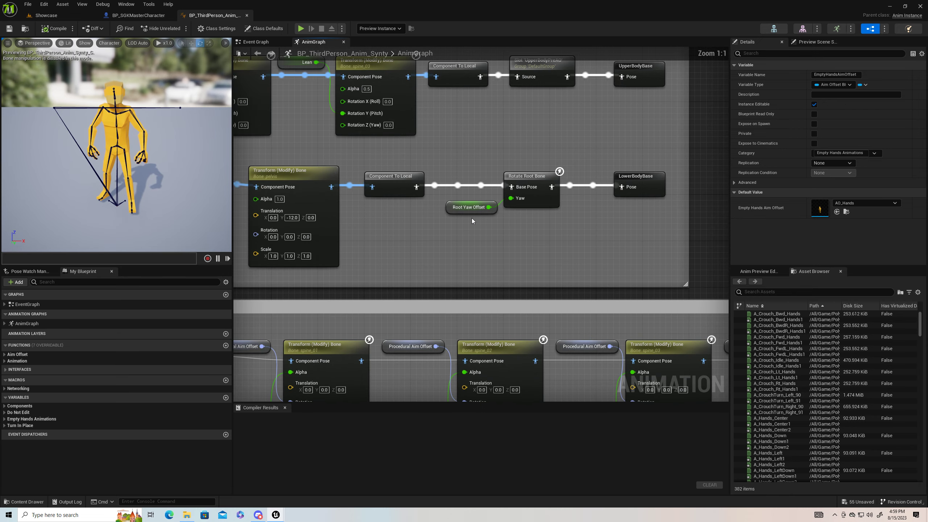
pyautogui.click(526, 176)
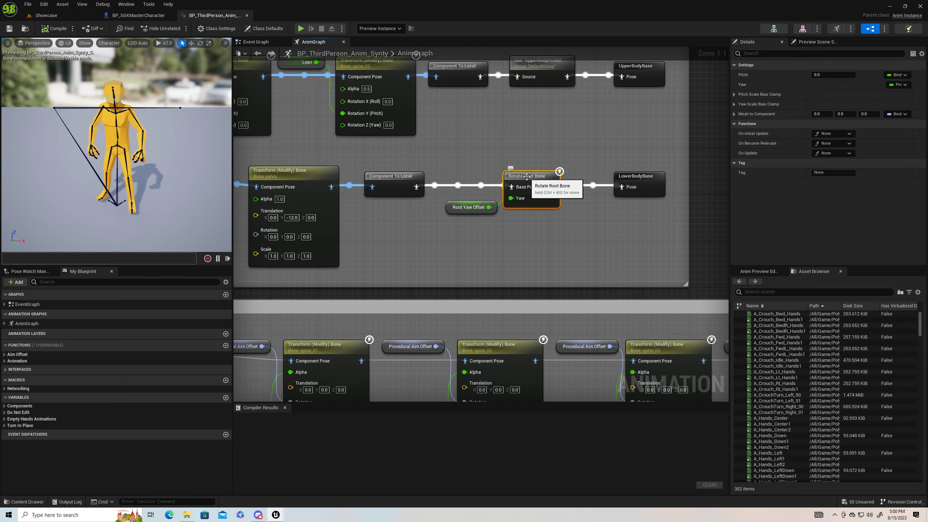
pyautogui.click(896, 75)
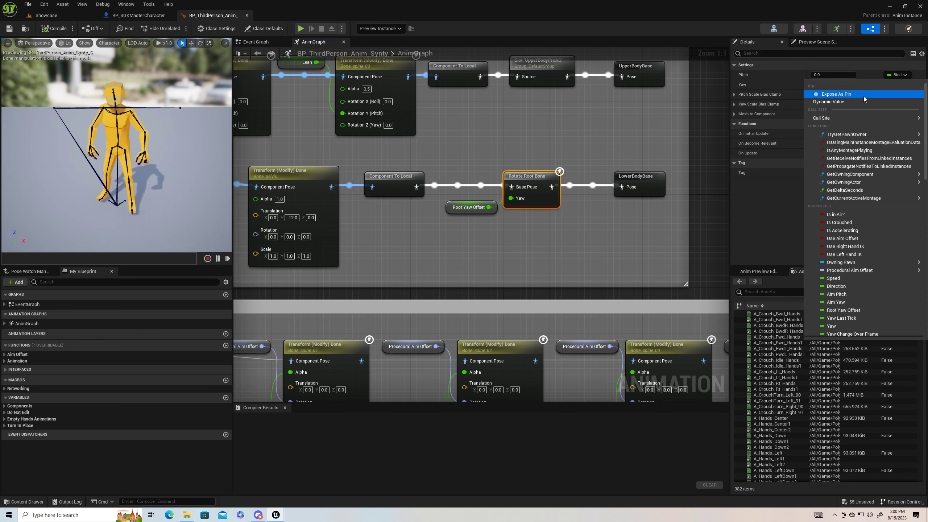
pyautogui.click(851, 97)
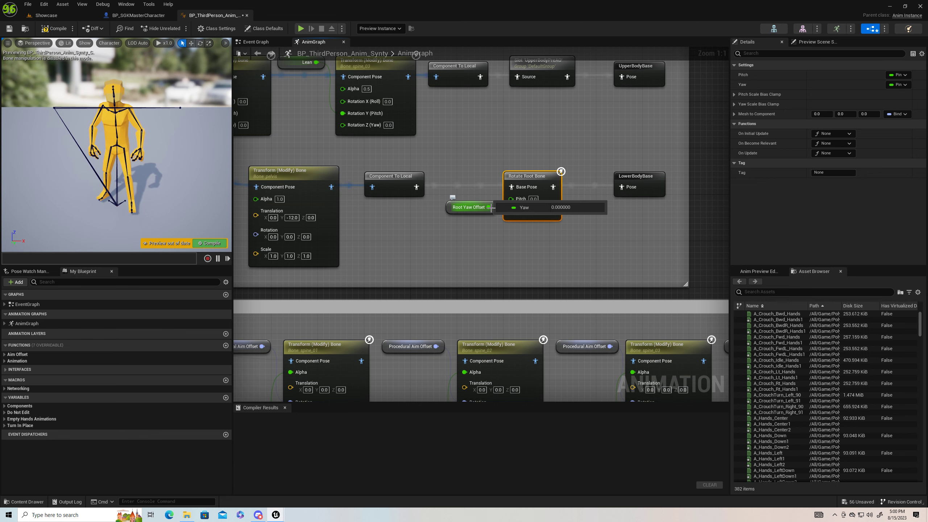
pyautogui.moveTo(491, 208); pyautogui.dragTo(511, 201)
# - Rewire Root Yaw Offset to an exposed Pitch pin on the Rotate Root Bone in "Select holdable aimoffset and apply hand IKs", and compile the blueprint
pyautogui.moveTo(402, 280); pyautogui.dragTo(607, 142, button='right')
pyautogui.moveTo(337, 244); pyautogui.dragTo(516, 107, button='right')
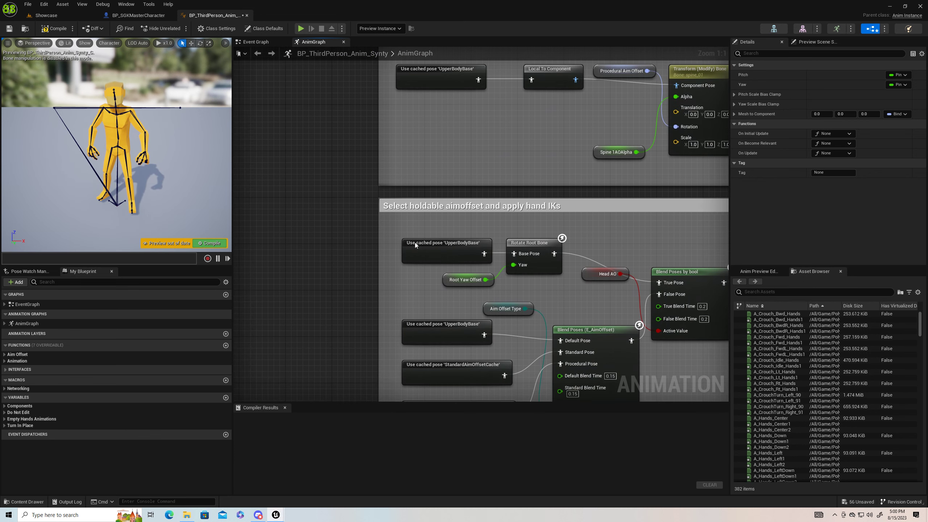
pyautogui.moveTo(534, 259); pyautogui.dragTo(525, 188, button='right')
pyautogui.click(526, 176)
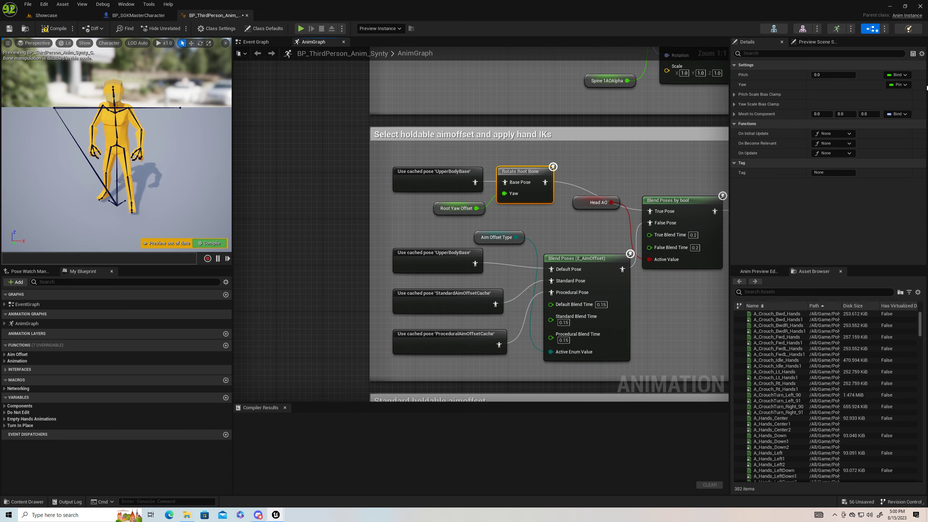
pyautogui.click(903, 75)
pyautogui.click(851, 94)
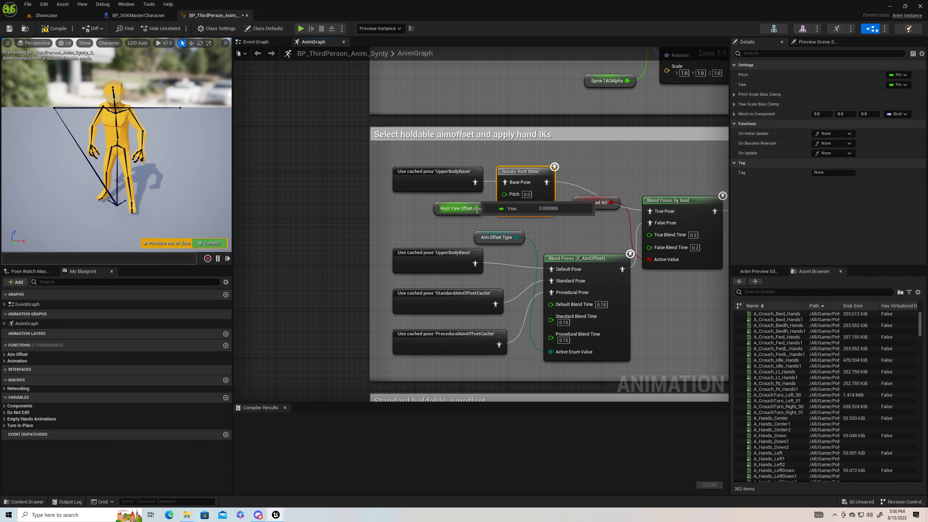
pyautogui.press('super')
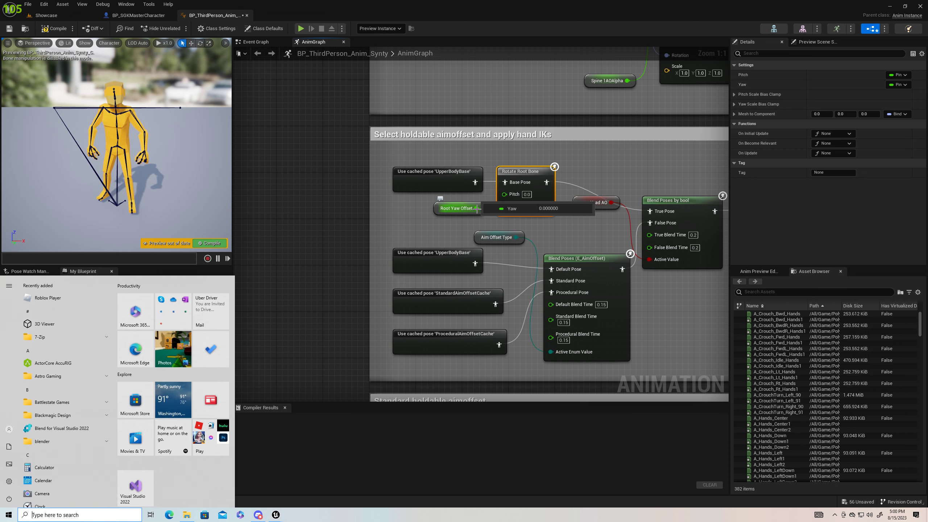
pyautogui.click(477, 209)
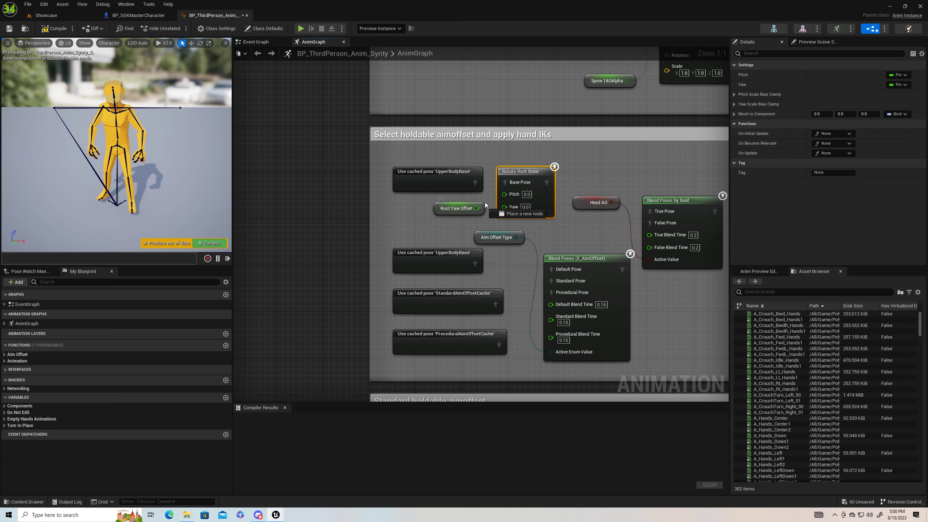
pyautogui.moveTo(477, 208); pyautogui.dragTo(505, 194)
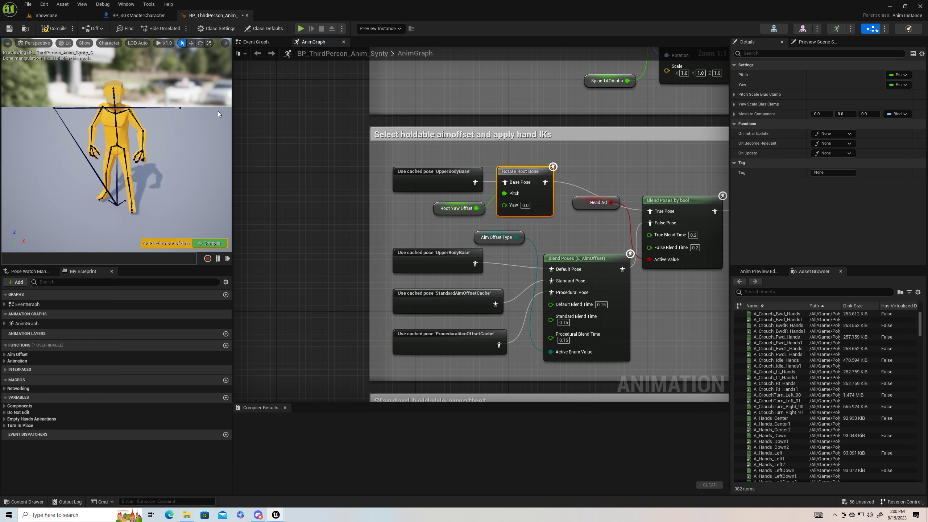
pyautogui.click(58, 30)
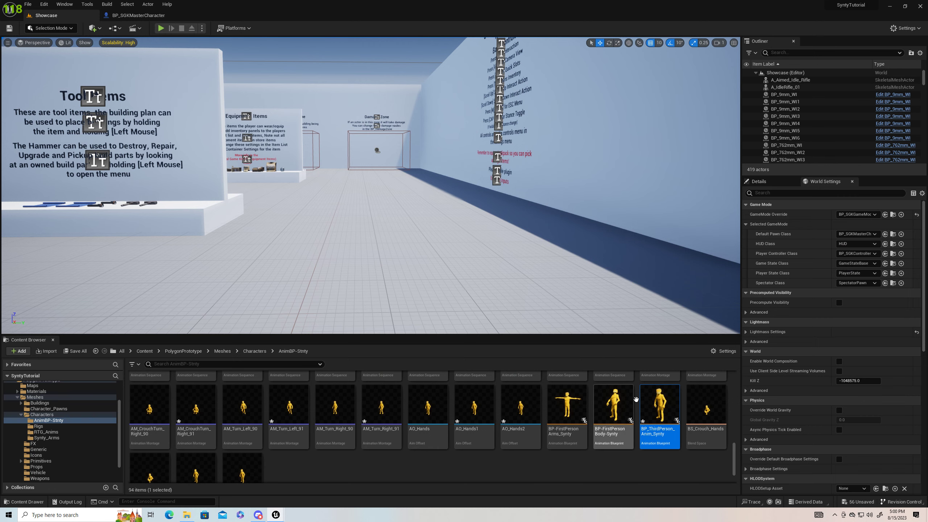
# - Open the BP-FirstPersonBody-Synty animation blueprint, dock it in the main window and display its AnimGraph
pyautogui.doubleClick(621, 437)
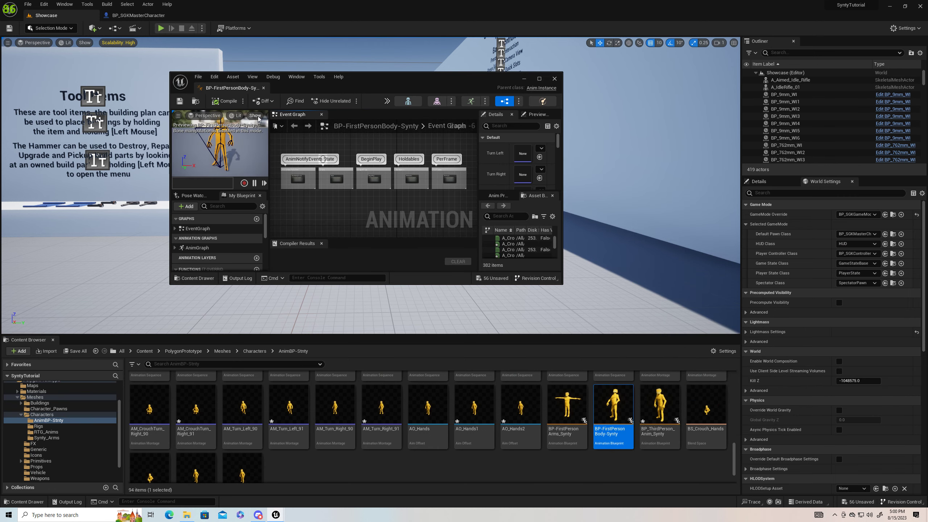
pyautogui.moveTo(237, 92); pyautogui.dragTo(219, 15)
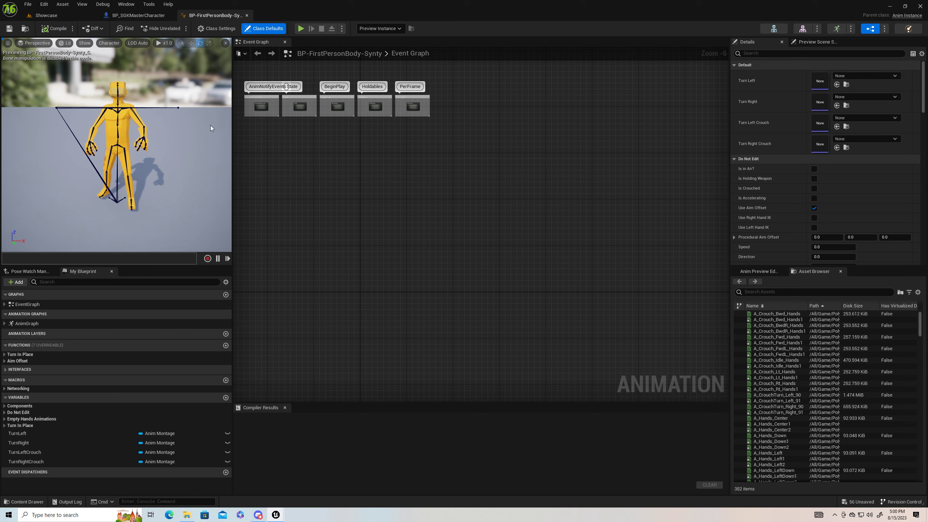
pyautogui.click(26, 323)
pyautogui.doubleClick(39, 325)
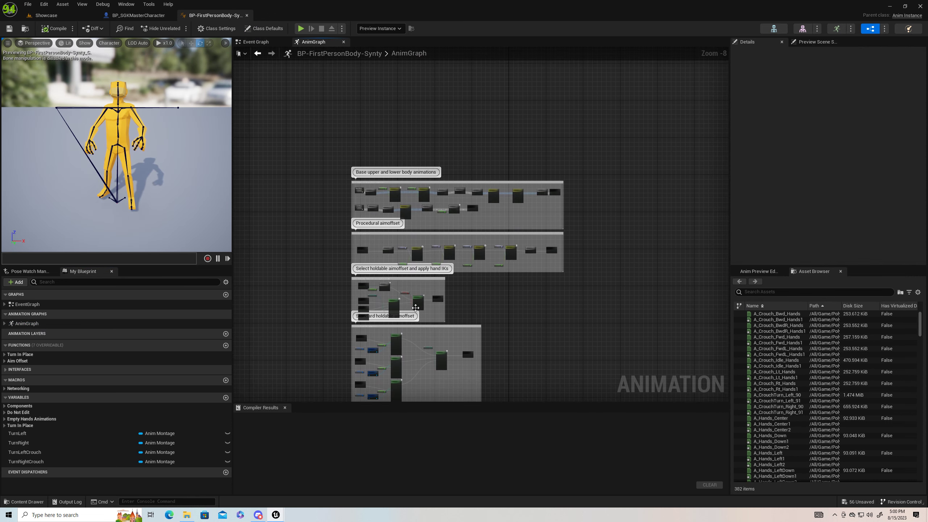
# - Expose Pitch on the Rotate Root Bone node feeding LowerBodyBase and connect Root Yaw Offset to Pitch instead of Yaw
pyautogui.moveTo(411, 272); pyautogui.dragTo(395, 260, button='right')
pyautogui.scroll(3, 395, 259)
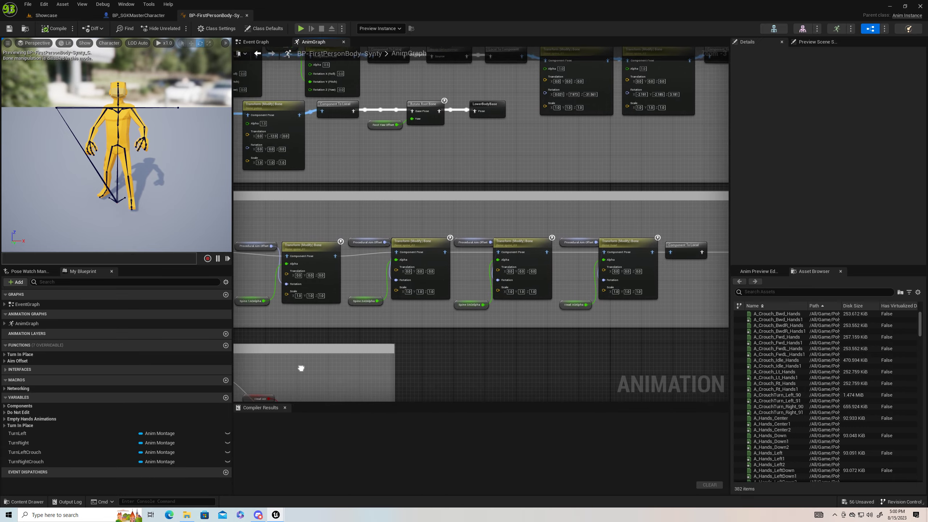
pyautogui.moveTo(384, 224); pyautogui.dragTo(384, 273)
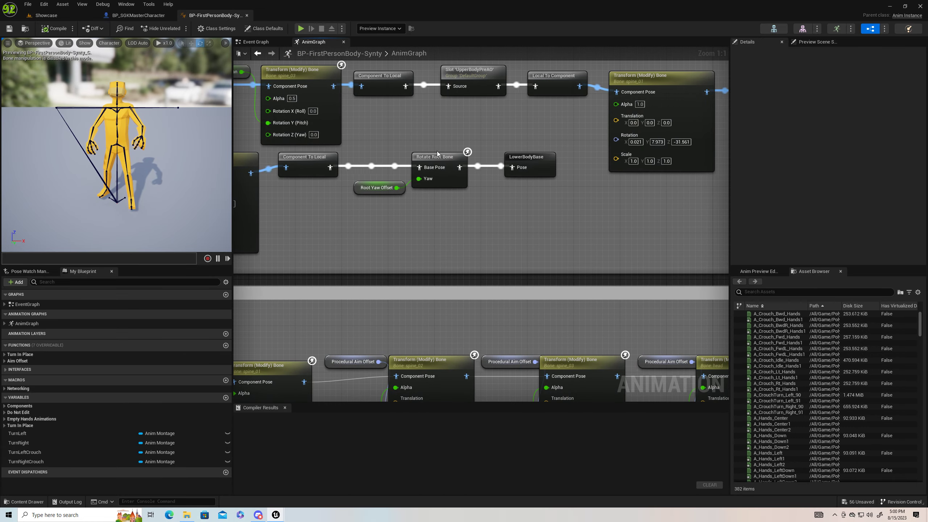
pyautogui.click(435, 159)
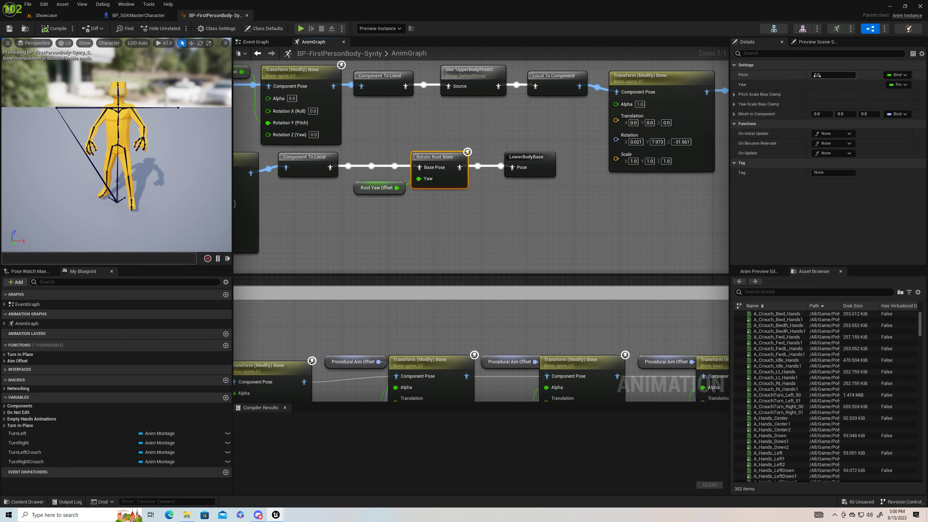
pyautogui.click(905, 76)
pyautogui.click(836, 94)
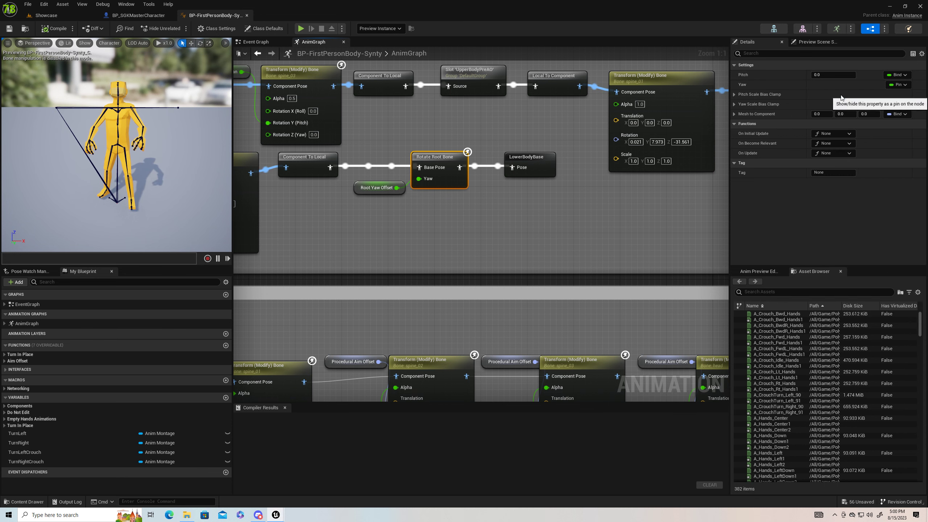
pyautogui.press('super')
pyautogui.press('super')
pyautogui.keyDown('alt'); pyautogui.click(396, 189); pyautogui.keyUp('alt')
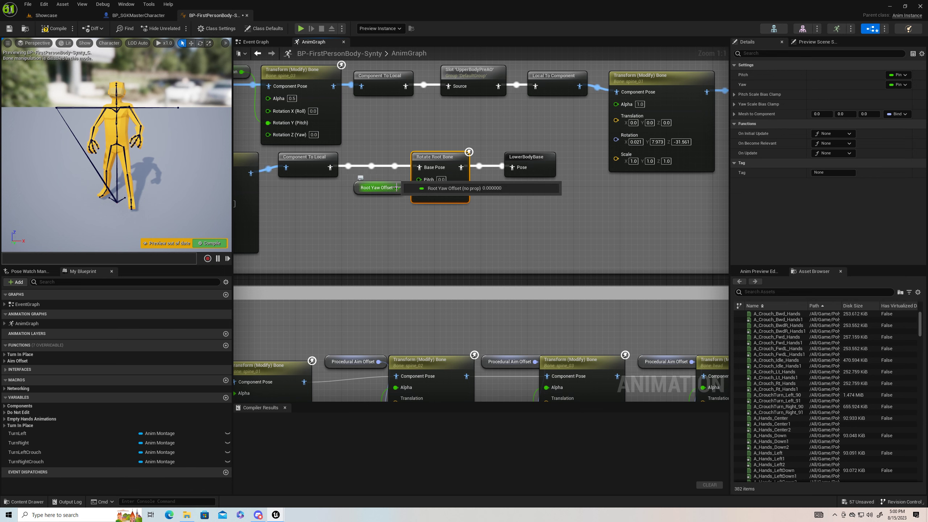
pyautogui.moveTo(397, 187); pyautogui.dragTo(417, 181)
# - Connect Root Yaw Offset to an exposed Pitch pin on the Rotate Root Bone in "Select holdable aimoffset and apply hand IKs", and compile the blueprint
pyautogui.moveTo(355, 223); pyautogui.dragTo(518, 118, button='right')
pyautogui.moveTo(320, 265); pyautogui.dragTo(414, 148, button='right')
pyautogui.moveTo(327, 332); pyautogui.dragTo(434, 189, button='right')
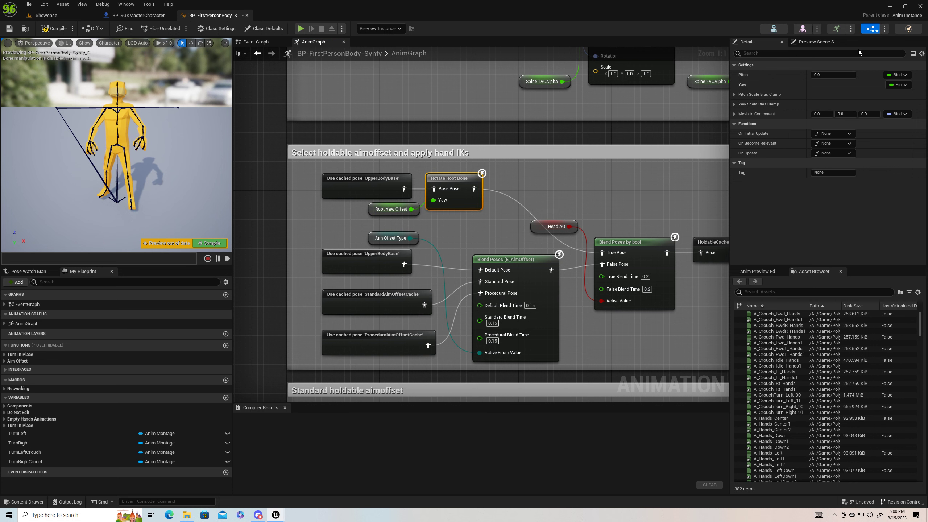
pyautogui.click(906, 75)
pyautogui.click(840, 94)
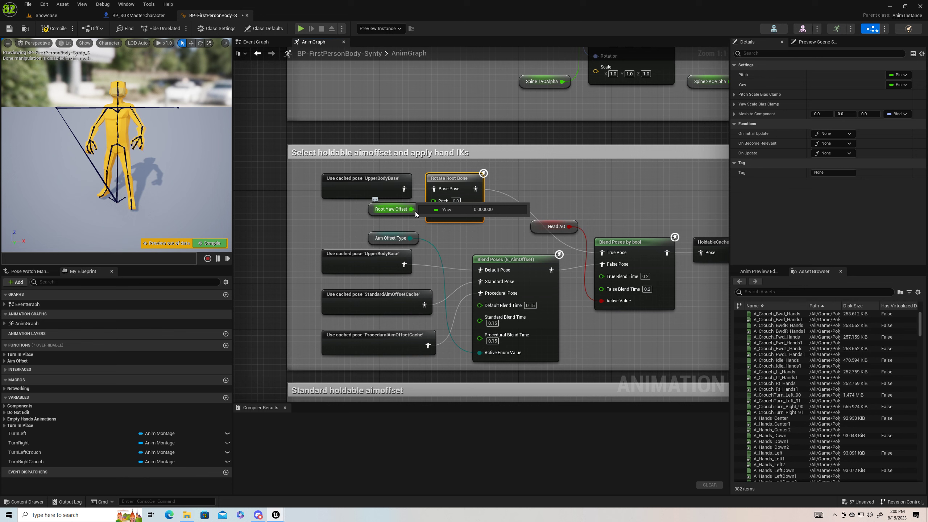
pyautogui.moveTo(416, 214); pyautogui.dragTo(433, 202)
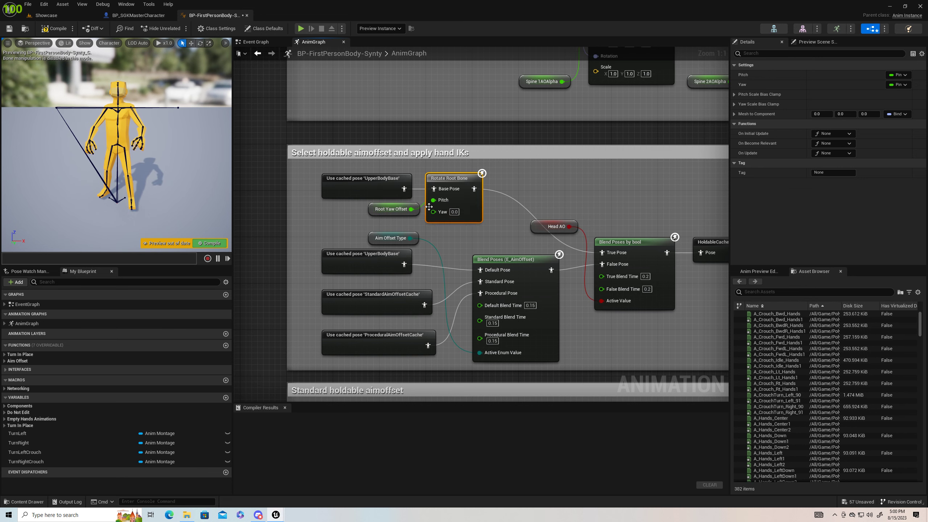
pyautogui.click(54, 29)
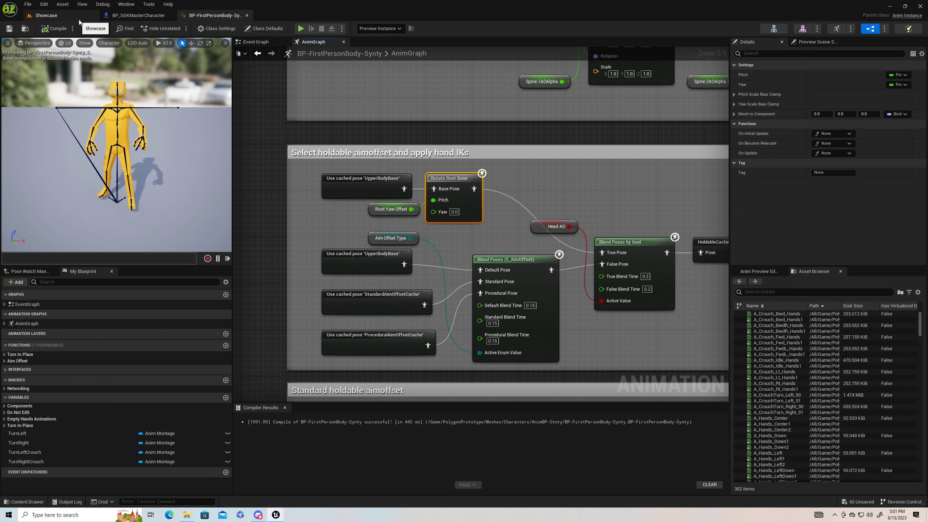
# - Play the Showcase level and move the character around to test its body rotation and walking animations
pyautogui.click(73, 18)
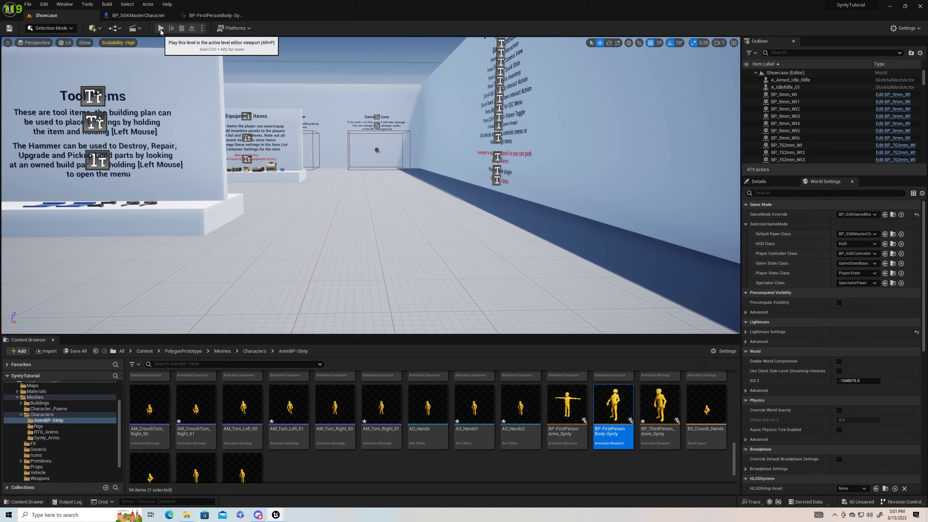
pyautogui.click(160, 29)
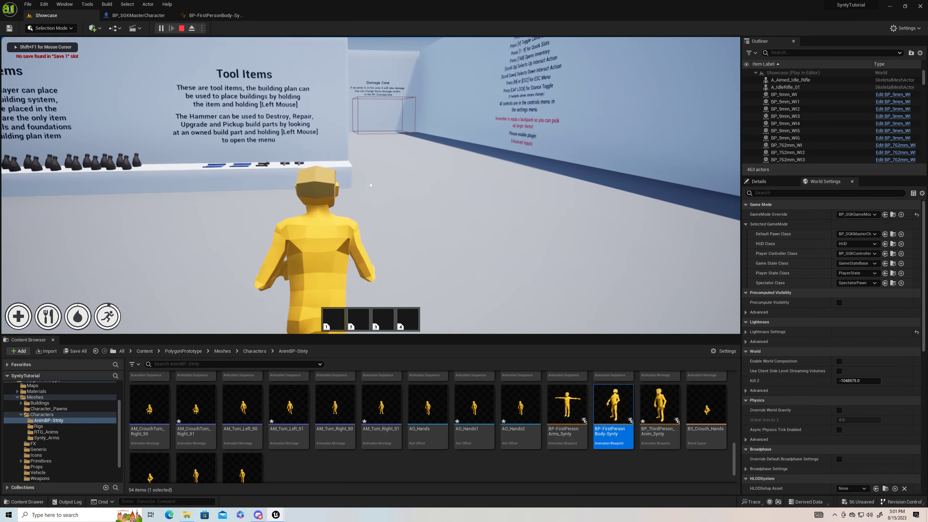
pyautogui.press('w')
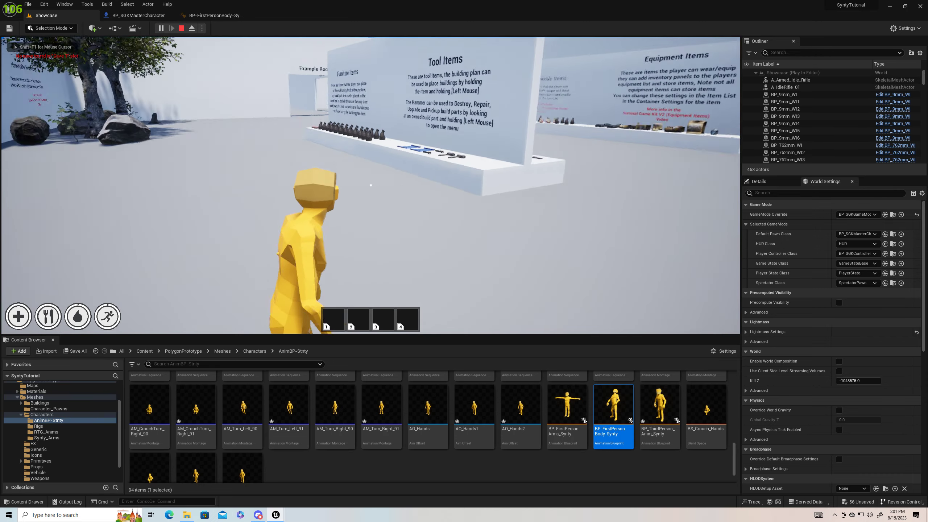
pyautogui.press('w')
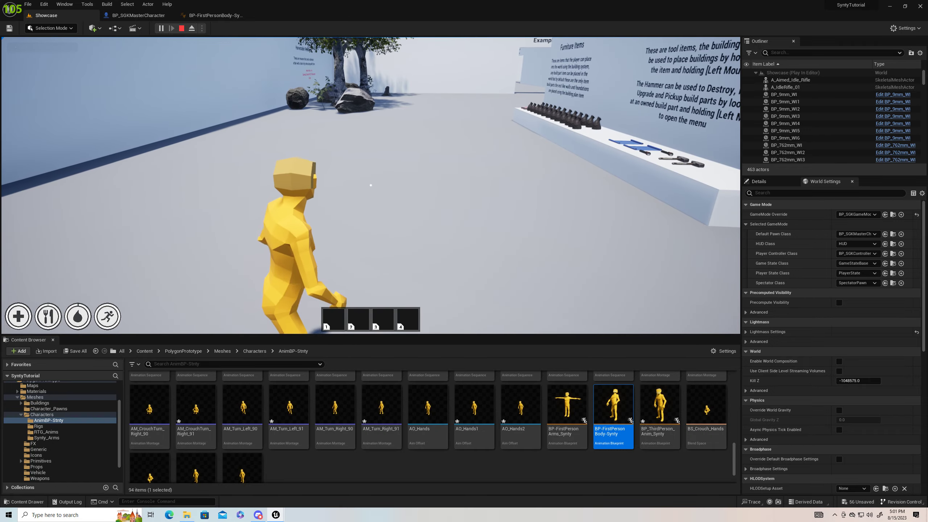
pyautogui.press('w')
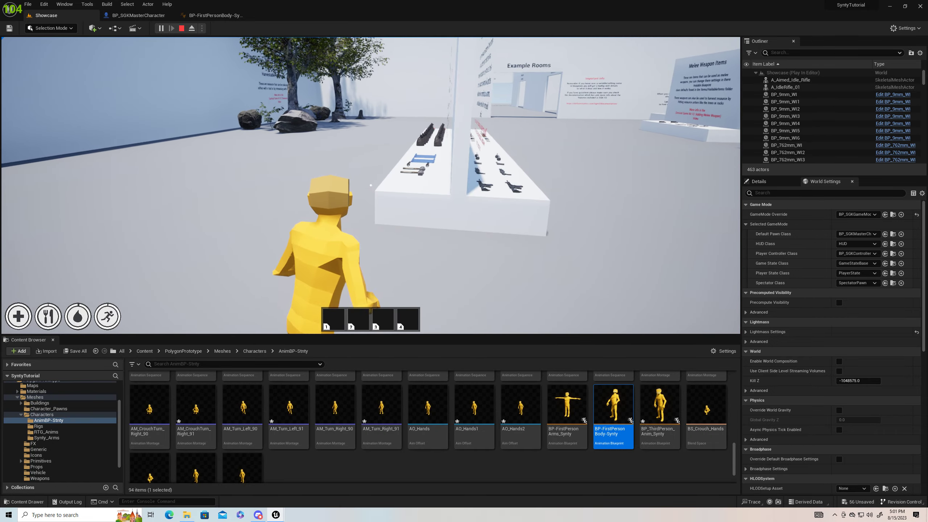
pyautogui.press('w')
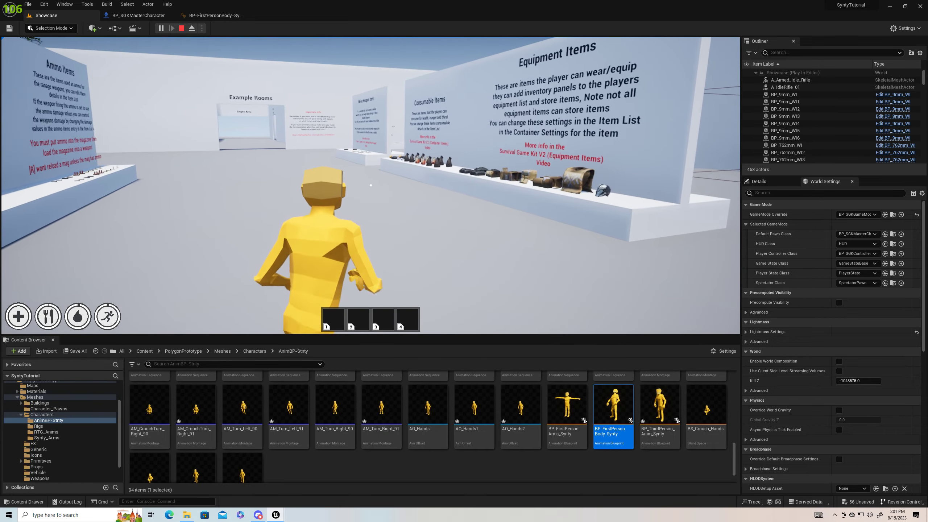
pyautogui.press('c')
pyautogui.press('d')
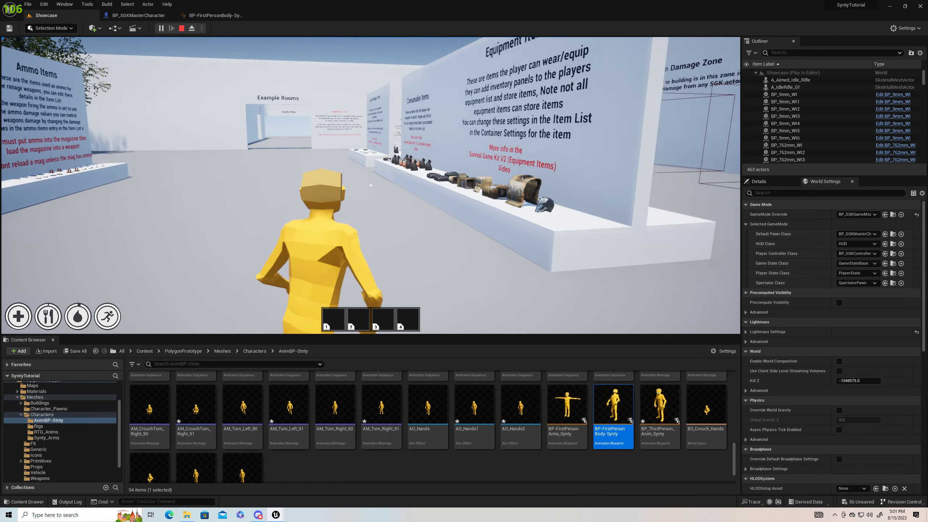
# - Walk the character to the range weapon table and take the M4A4 in hand to test the holding pose
pyautogui.press('w')
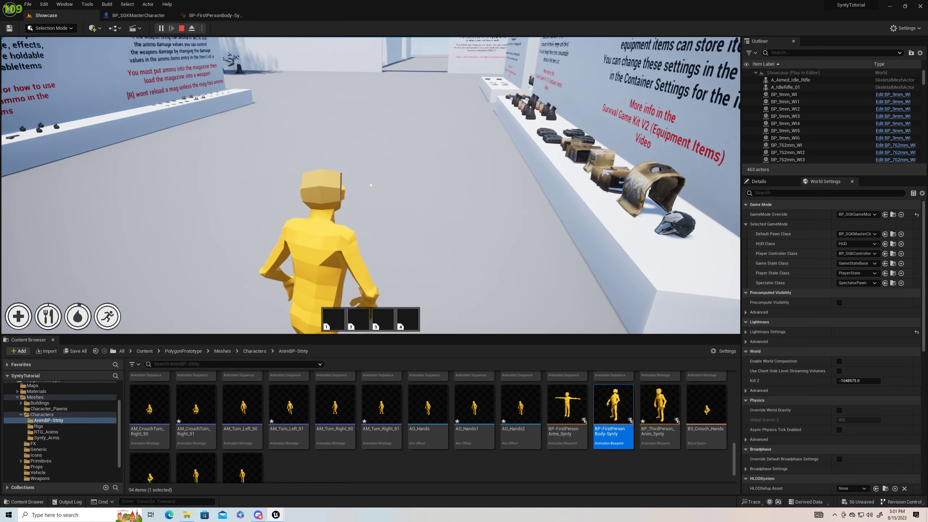
pyautogui.press('w')
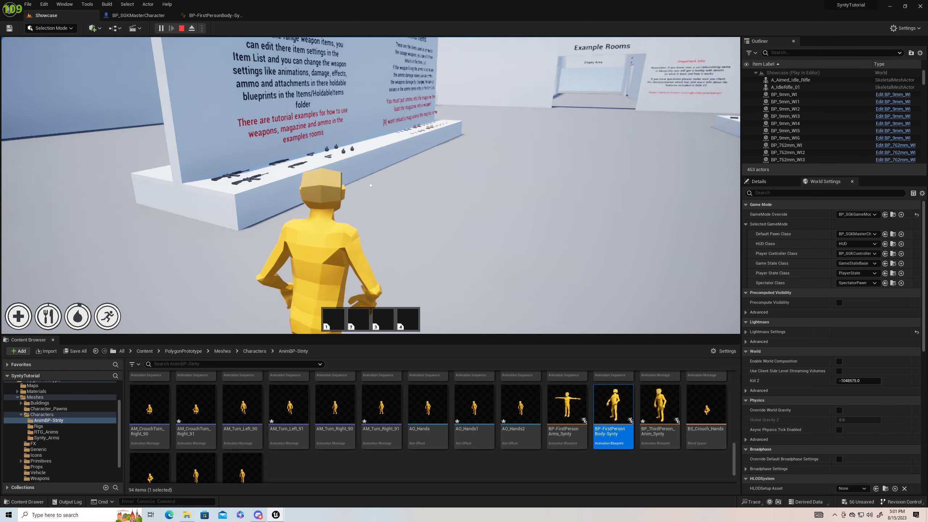
pyautogui.press('w')
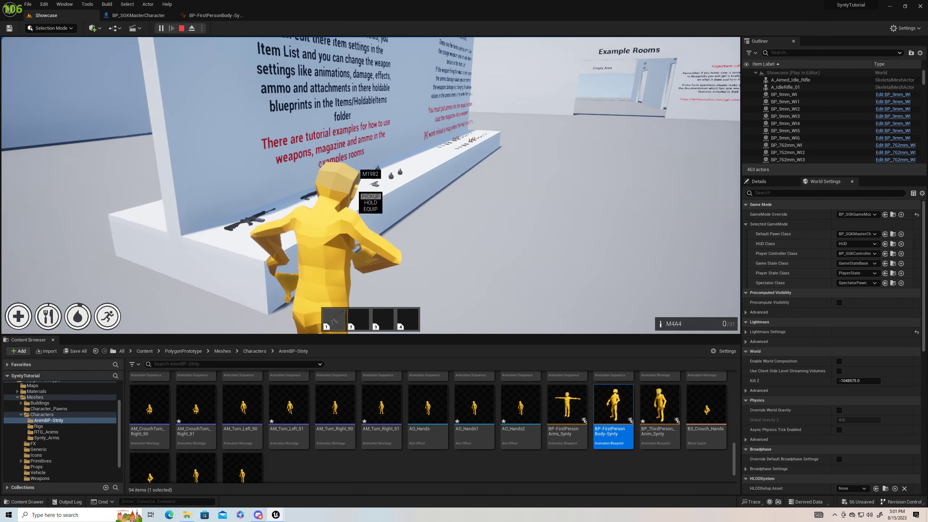
pyautogui.press('w')
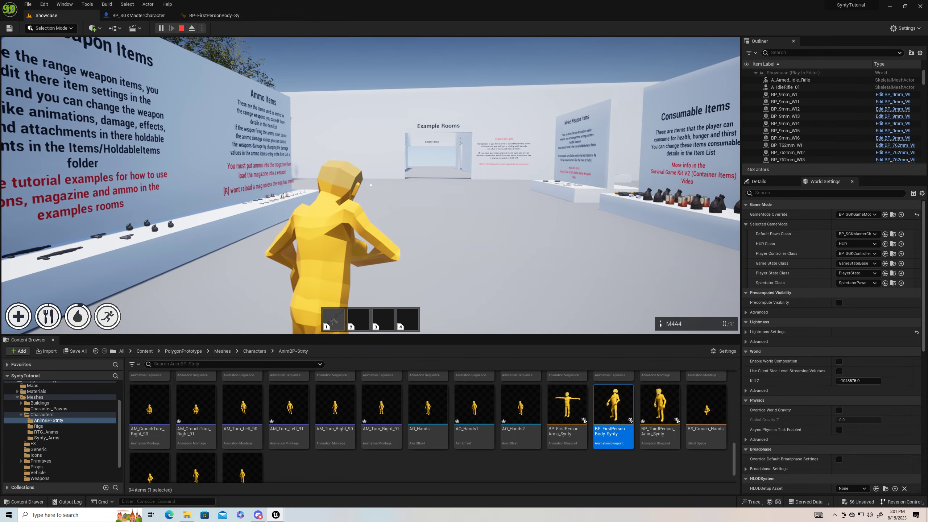
# - Eject from the player character and fly the camera around to inspect its weapon-holding pose from the front
pyautogui.press('F8')
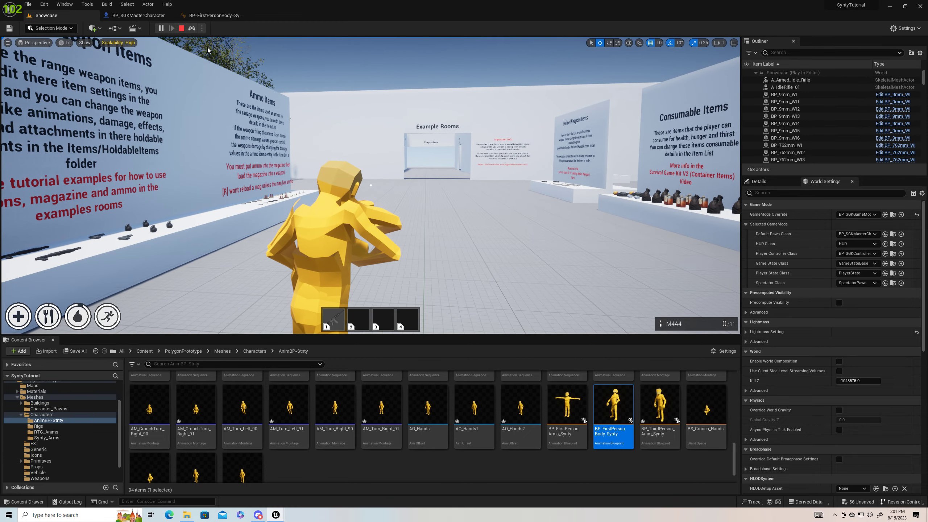
pyautogui.press('d')
pyautogui.moveTo(207, 50); pyautogui.dragTo(48, 55, button='right')
pyautogui.press('w')
pyautogui.press('s')
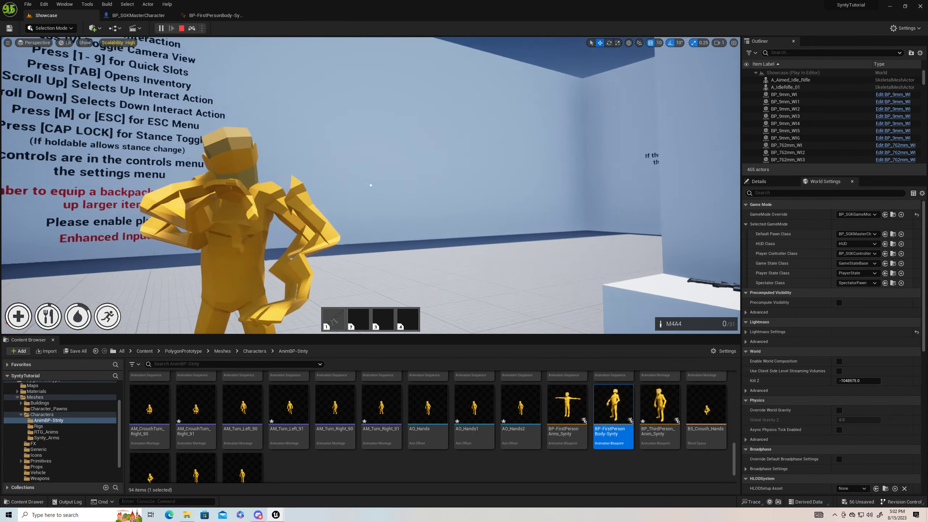
# - Return control to the player character and stop the play session
pyautogui.hotkey('shift', 'F1')
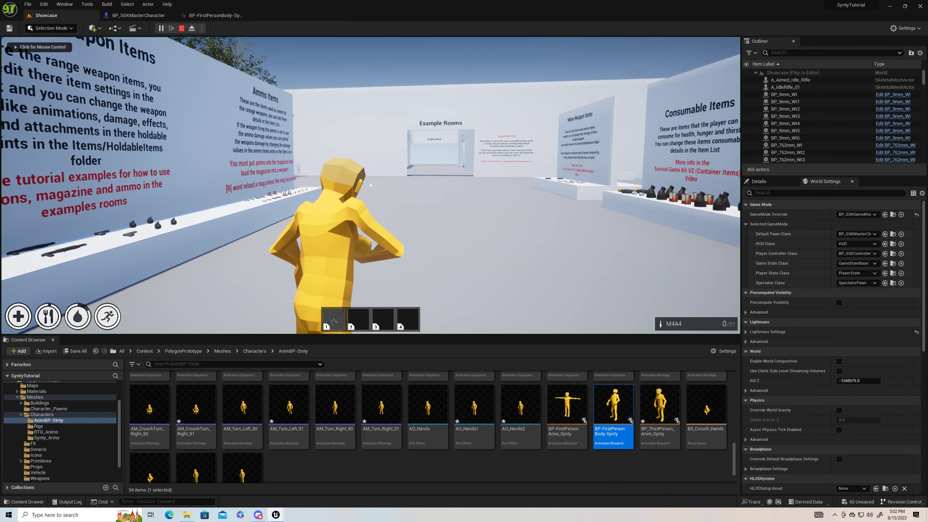
pyautogui.click(371, 186)
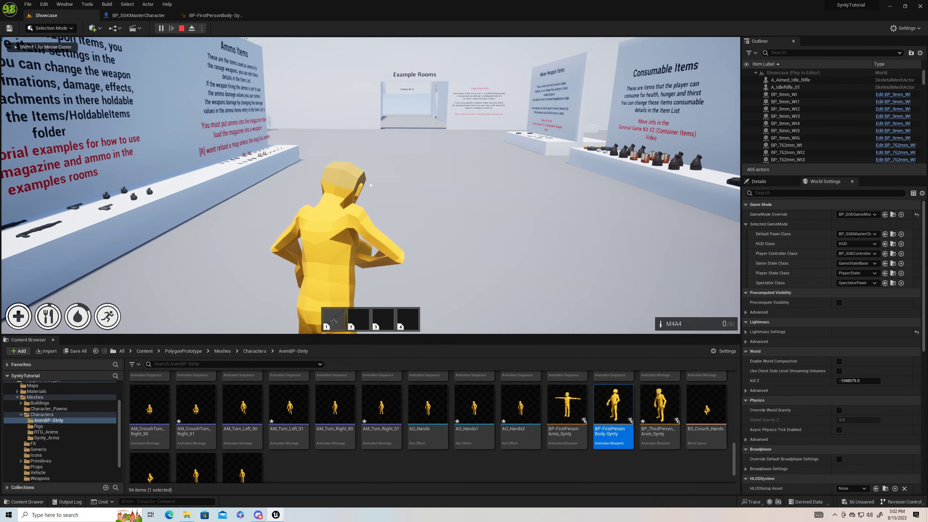
pyautogui.press('Escape')
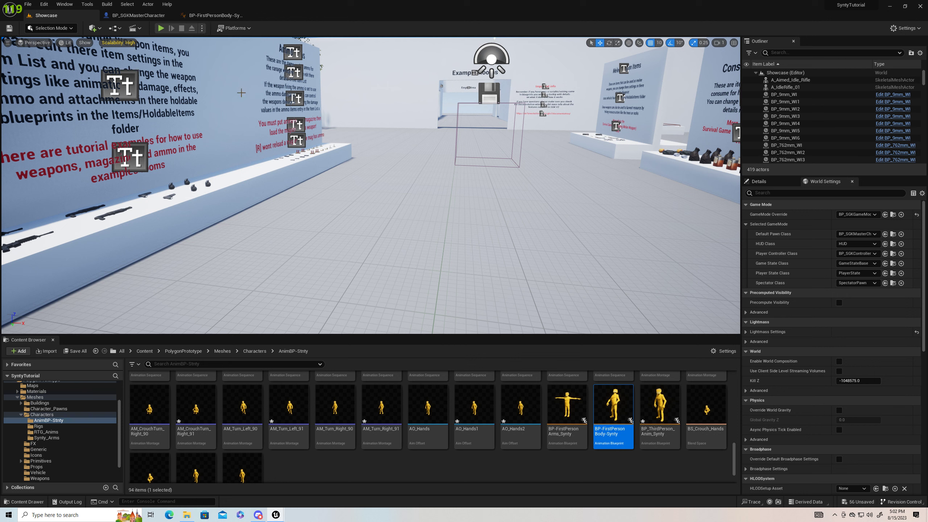
# - Open the SK_Character_Male_NoFace_01 skeleton from the Characters folder and close the BP-FirstPersonBody-Synty and BP_SGKMasterCharacter editors
pyautogui.click(94, 355)
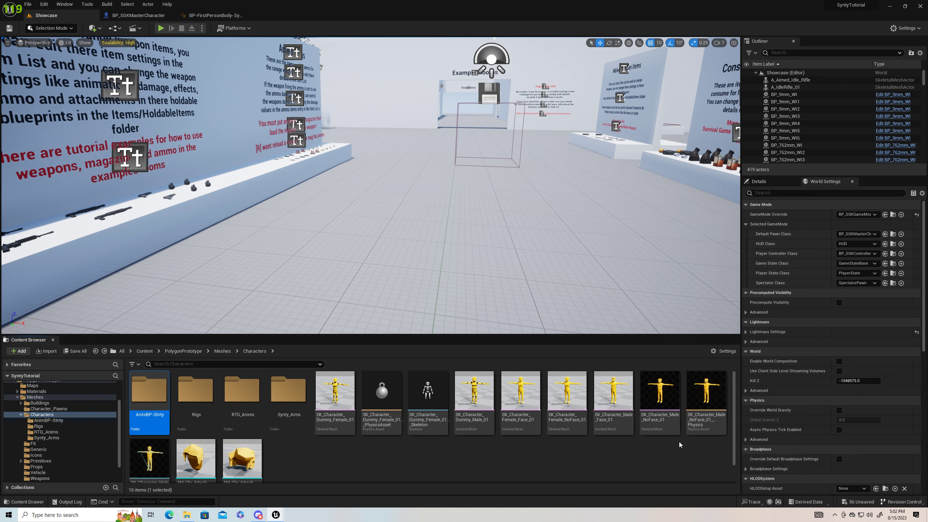
pyautogui.scroll(-2, 380, 470)
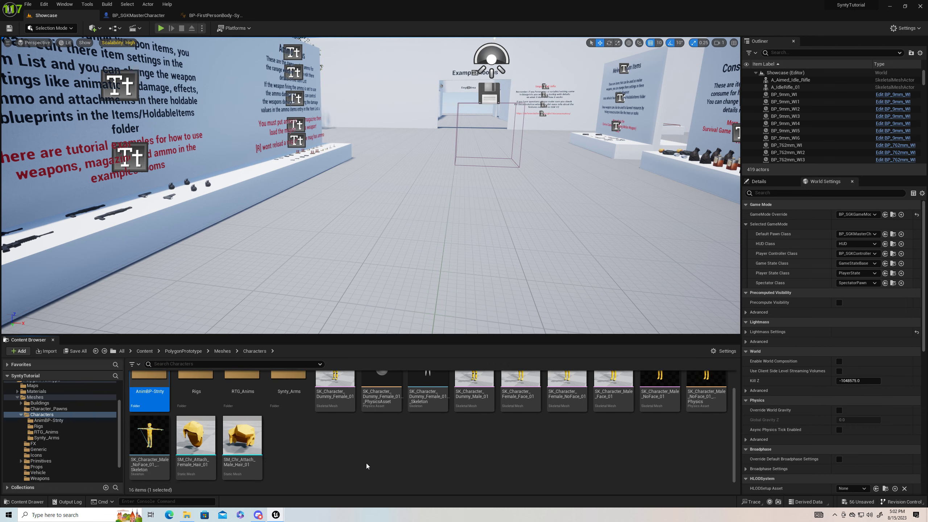
pyautogui.doubleClick(155, 465)
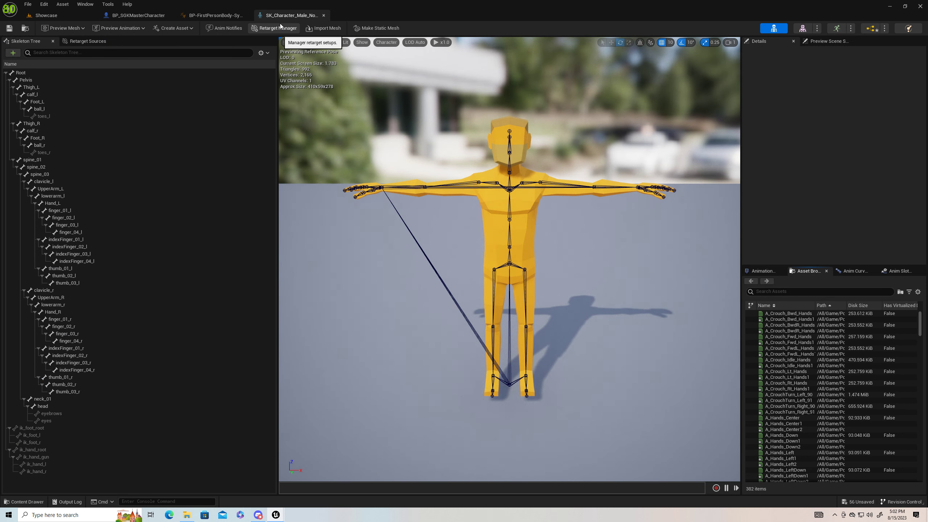
pyautogui.click(247, 15)
pyautogui.click(170, 15)
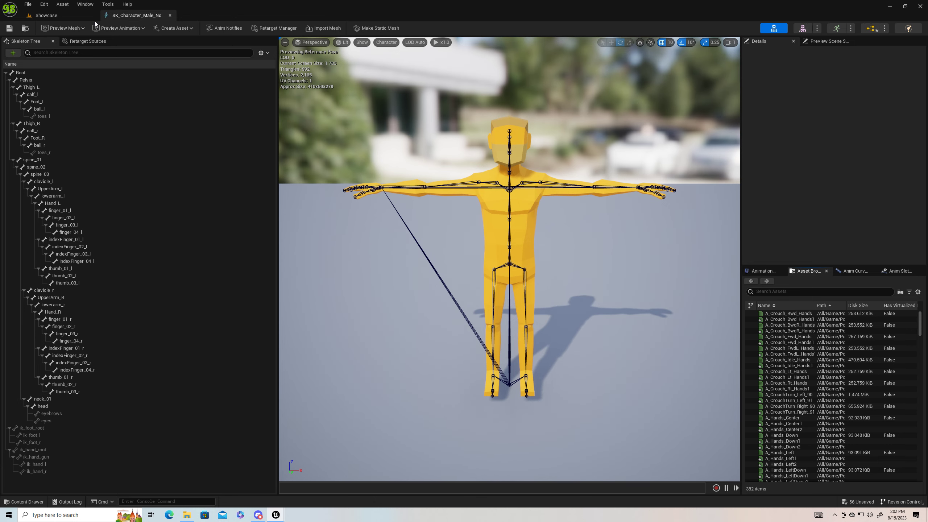
# - Open UE4_Mannequin_Skeleton from the SurvivalGameKitV2 Meshes/Skeletal folder
pyautogui.click(67, 19)
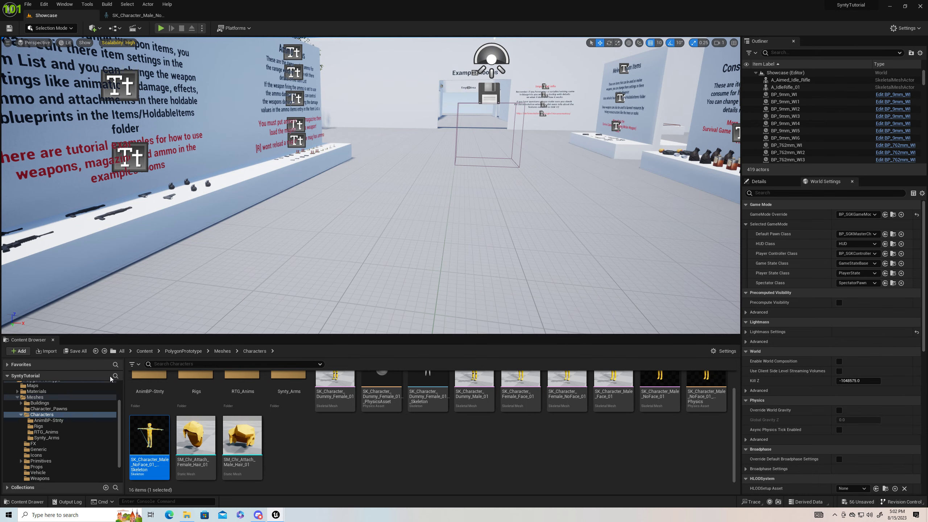
pyautogui.click(95, 351)
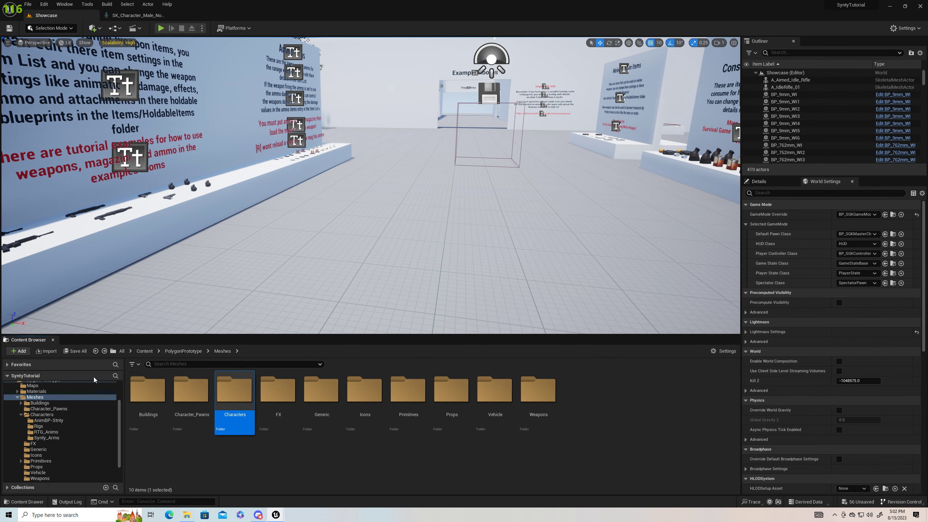
pyautogui.click(95, 351)
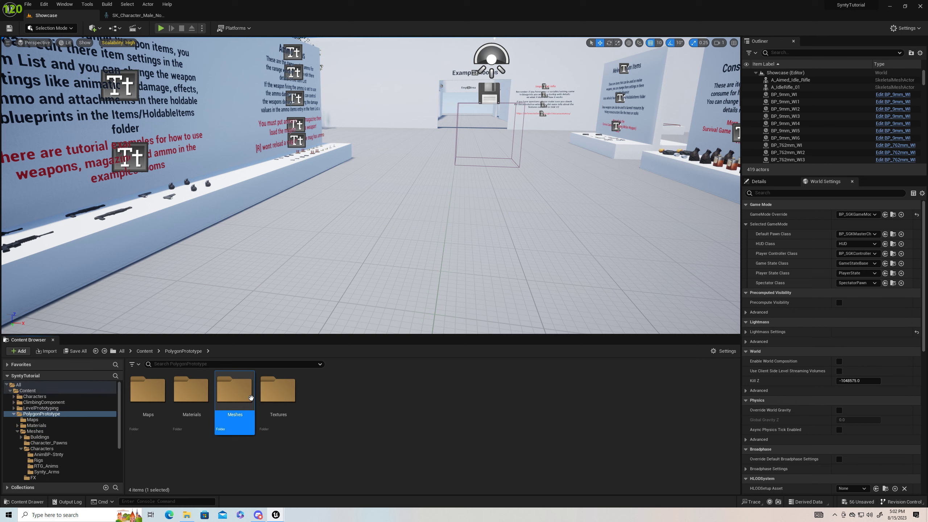
pyautogui.click(96, 352)
pyautogui.doubleClick(322, 390)
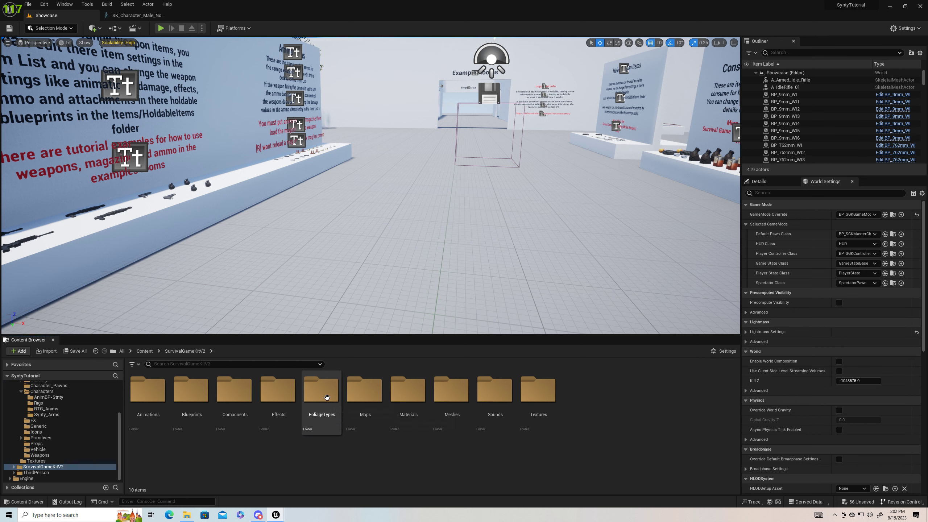
pyautogui.doubleClick(452, 389)
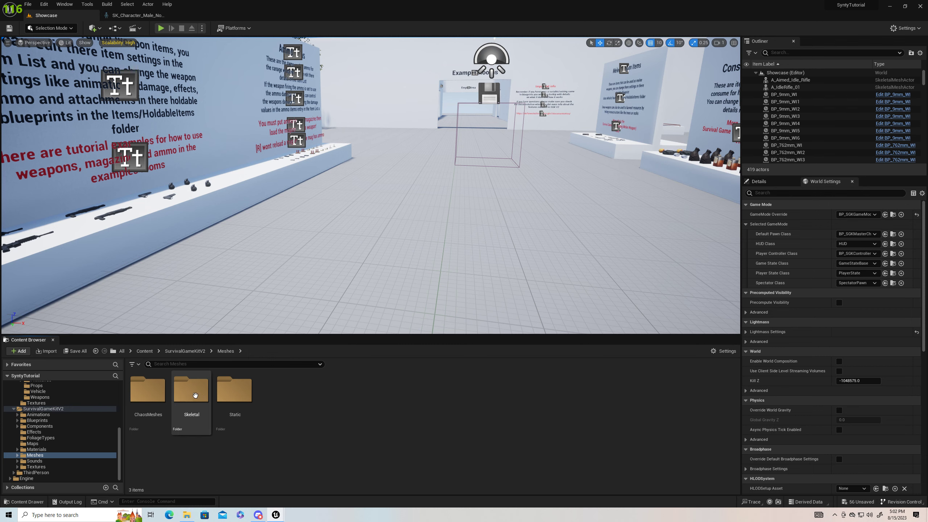
pyautogui.doubleClick(193, 390)
pyautogui.scroll(-3, 518, 455)
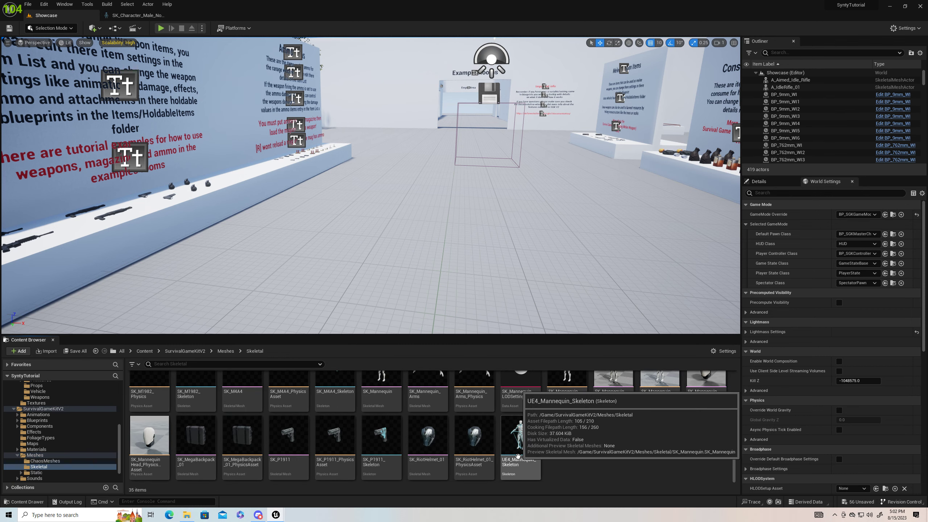
pyautogui.doubleClick(518, 455)
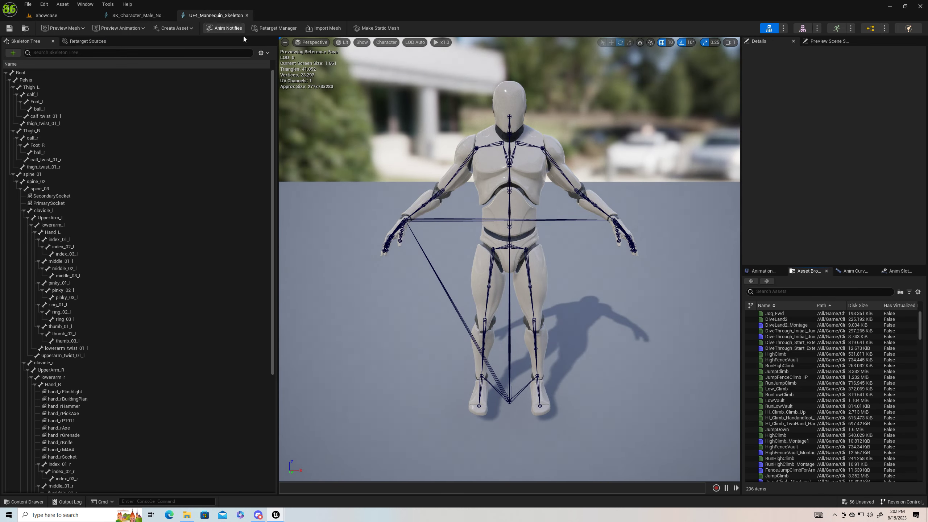
# - Copy all the sockets under the mannequin's Hand_R bone, from hand_rFlashlight through hand_rSocket
pyautogui.scroll(-3, 84, 359)
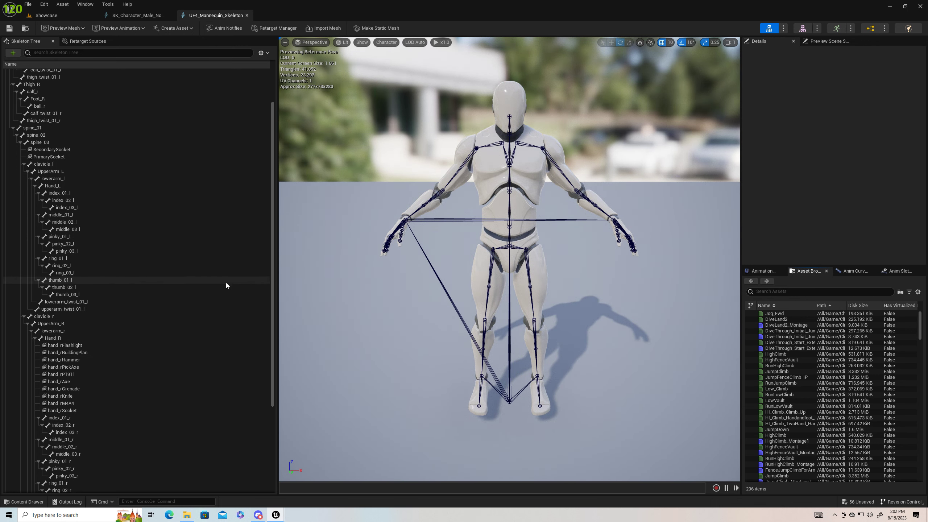
pyautogui.keyDown('shift'); pyautogui.click(66, 345); pyautogui.keyUp('shift')
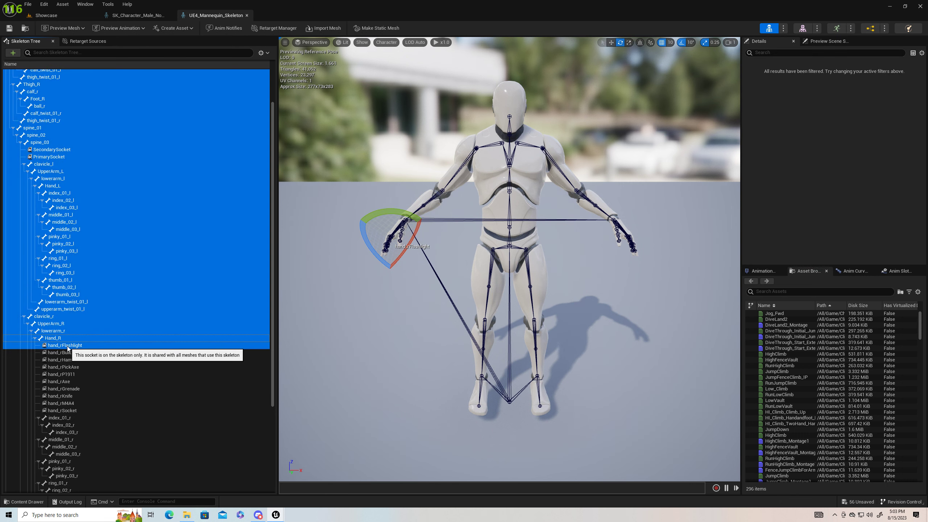
pyautogui.click(65, 344)
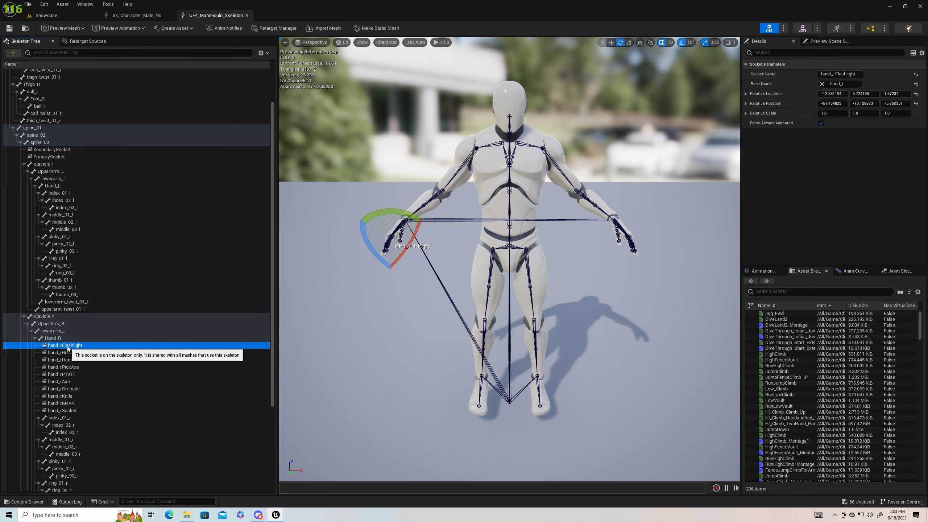
pyautogui.keyDown('shift'); pyautogui.click(69, 411); pyautogui.keyUp('shift')
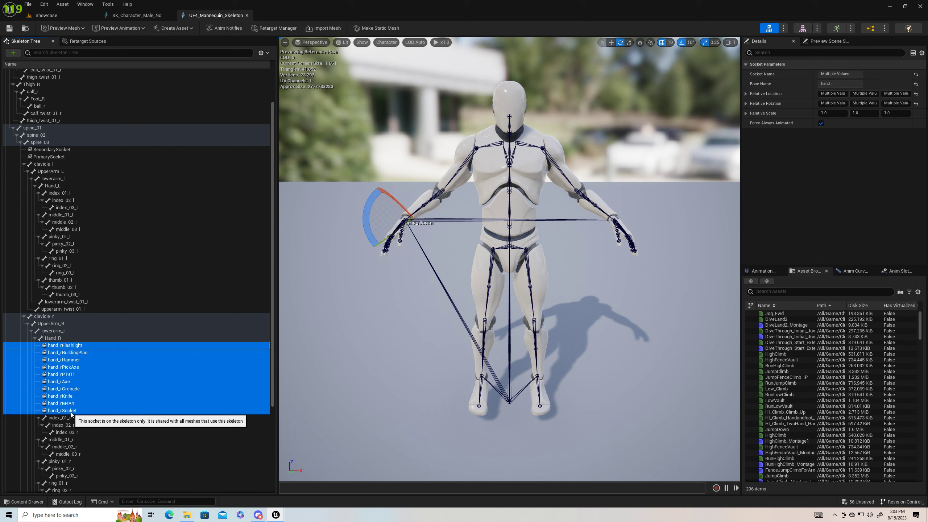
pyautogui.rightClick(98, 392)
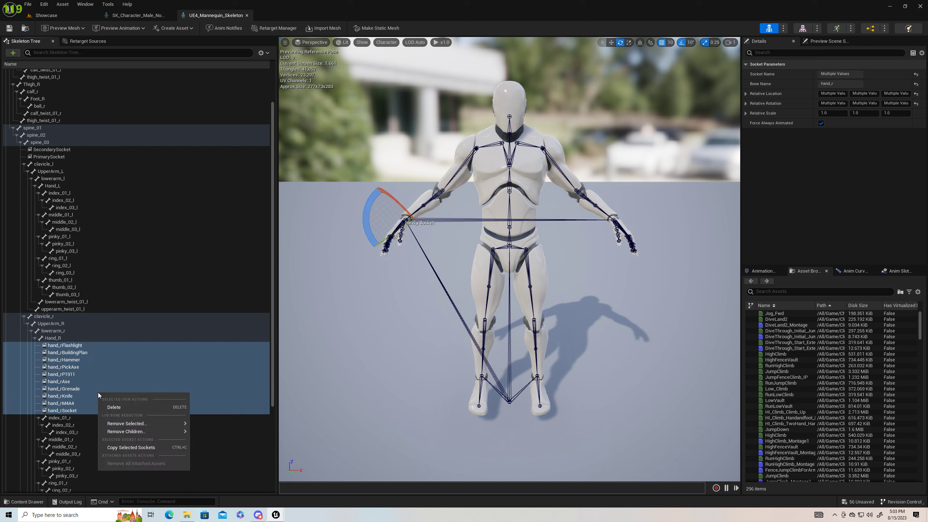
pyautogui.click(128, 449)
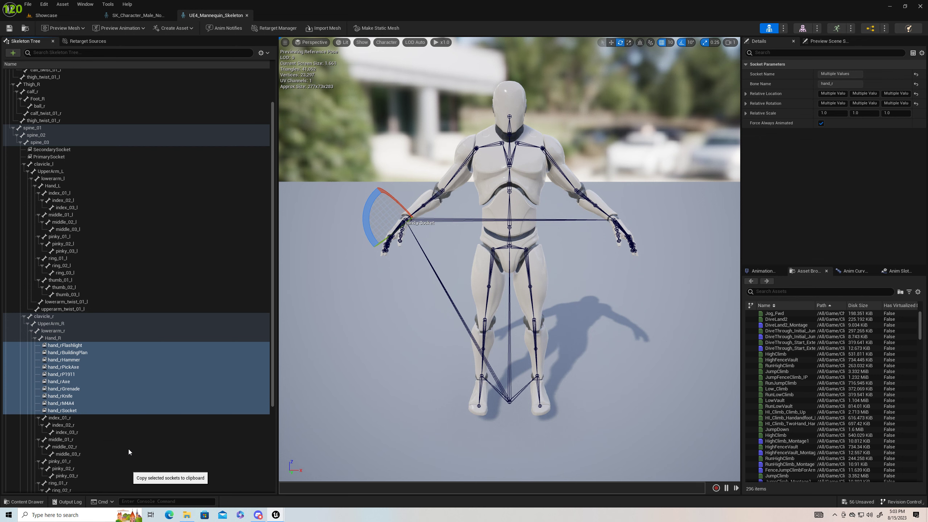
# - Paste the copied hand sockets onto the Hand_R bone of the SK_Character_Male_NoFace_01 skeleton
pyautogui.click(137, 15)
pyautogui.click(216, 15)
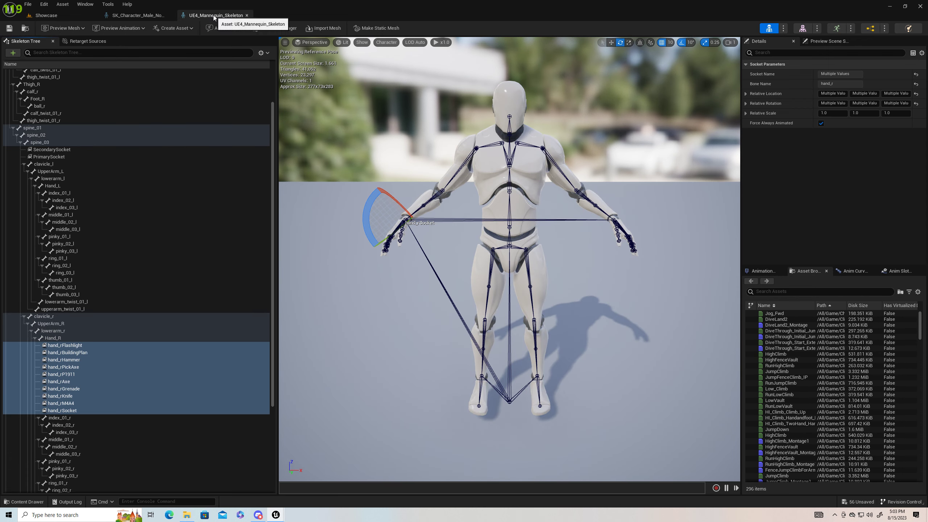
pyautogui.click(146, 16)
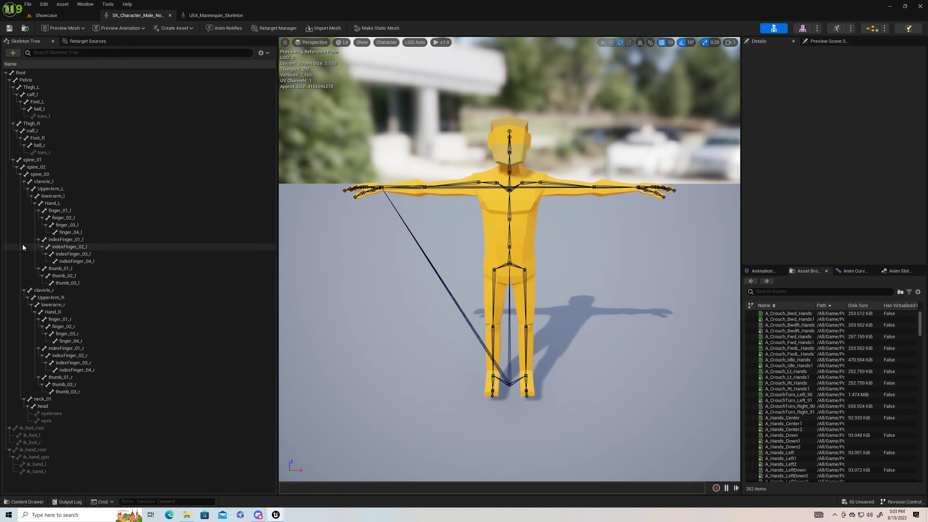
pyautogui.rightClick(59, 312)
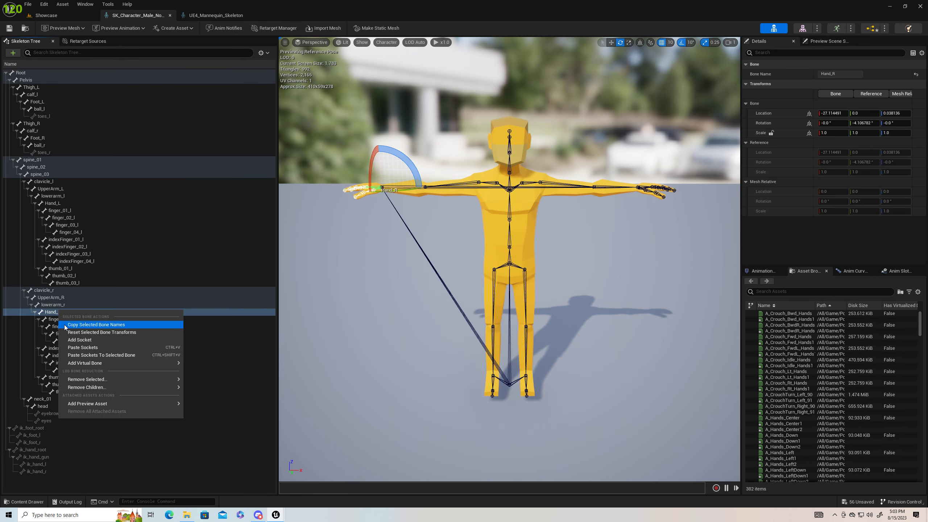
pyautogui.click(90, 356)
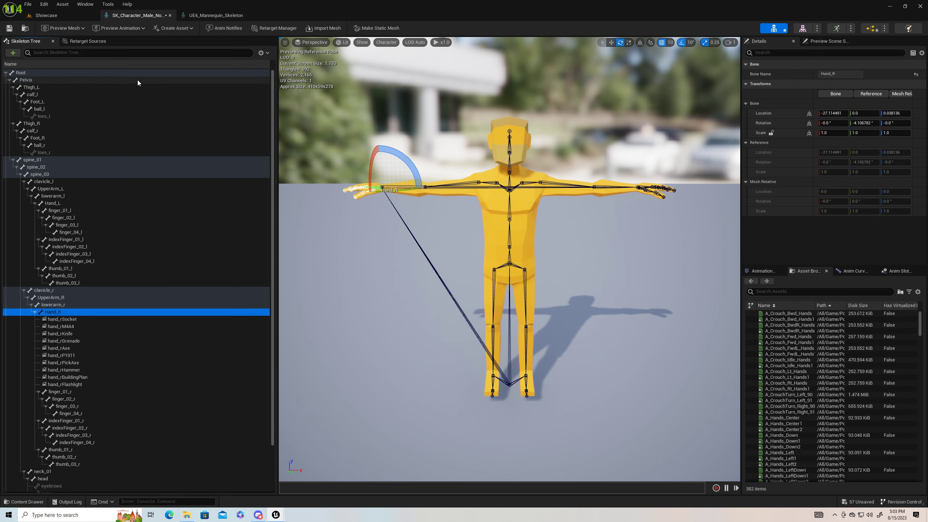
# - Copy SecondarySocket and PrimarySocket from the spine_03 bone of UE4_Mannequin_Skeleton
pyautogui.click(215, 15)
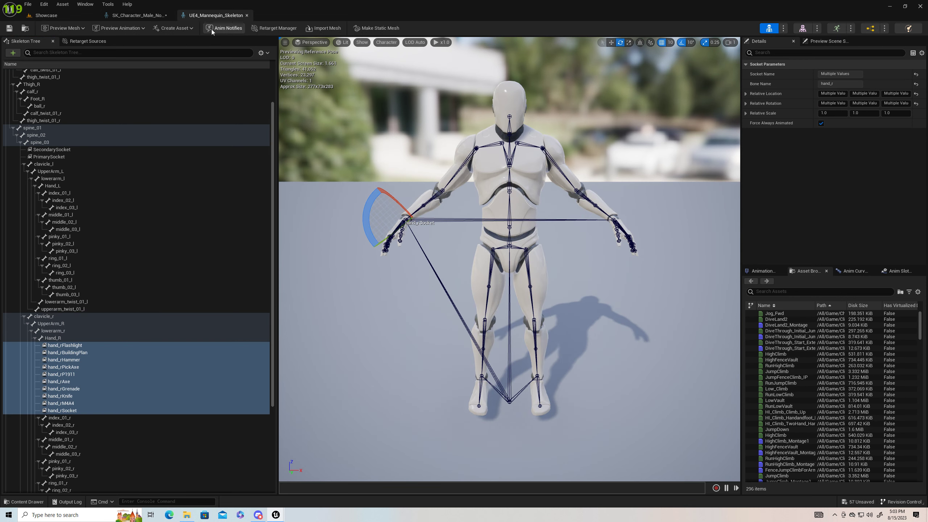
pyautogui.click(63, 150)
pyautogui.keyDown('ctrl'); pyautogui.click(64, 157); pyautogui.keyUp('ctrl')
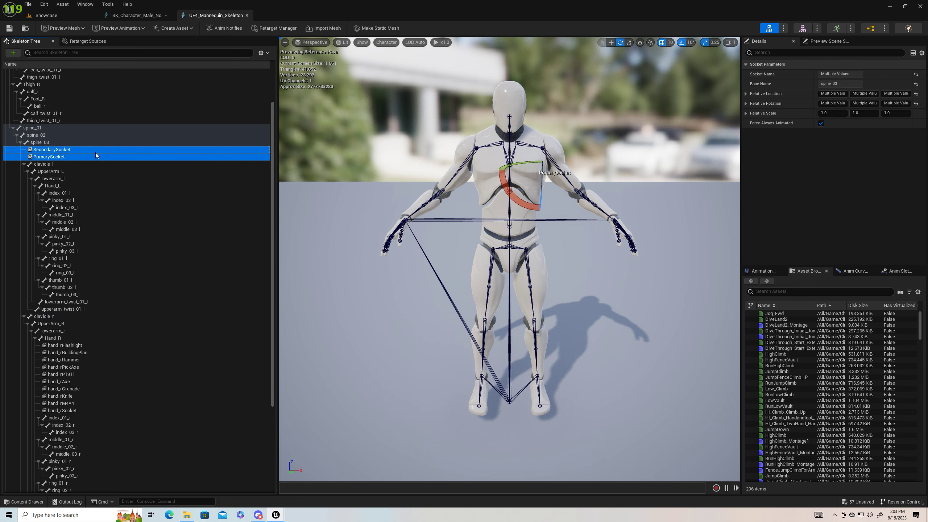
pyautogui.rightClick(95, 155)
pyautogui.click(128, 207)
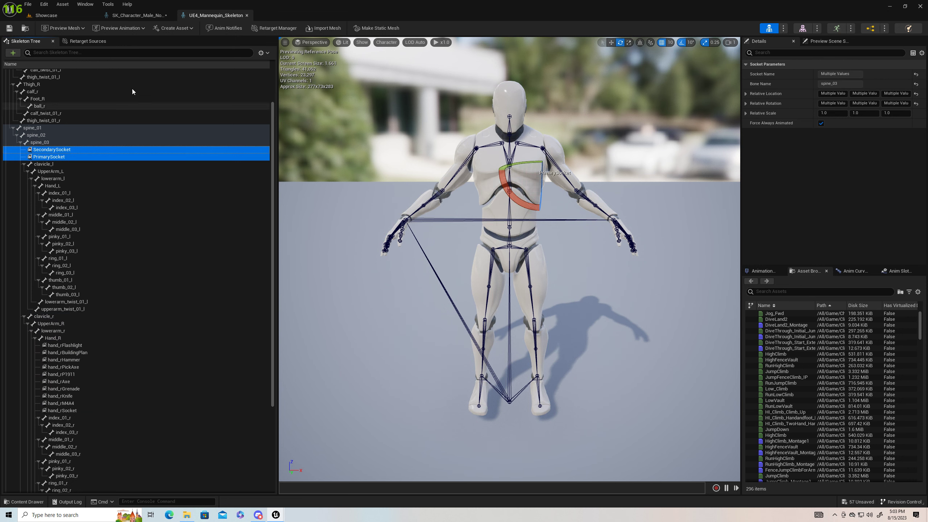
# - Paste the primary and secondary sockets onto the spine_03 bone of the SK_Character_Male_NoFace_01 skeleton
pyautogui.click(137, 15)
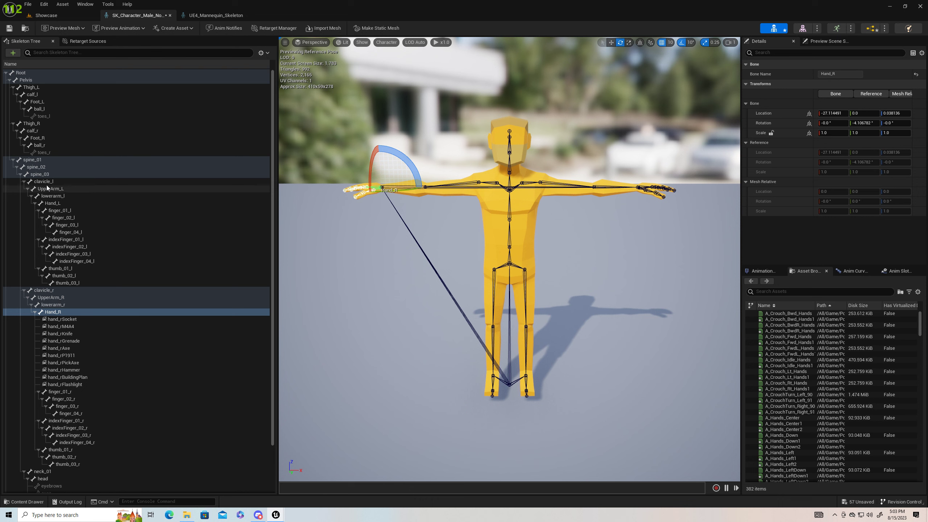
pyautogui.click(215, 15)
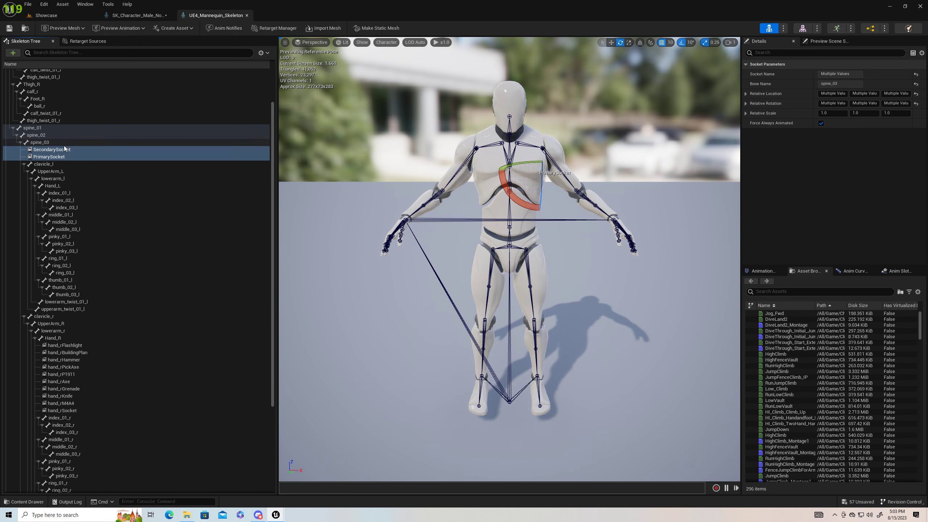
pyautogui.click(146, 17)
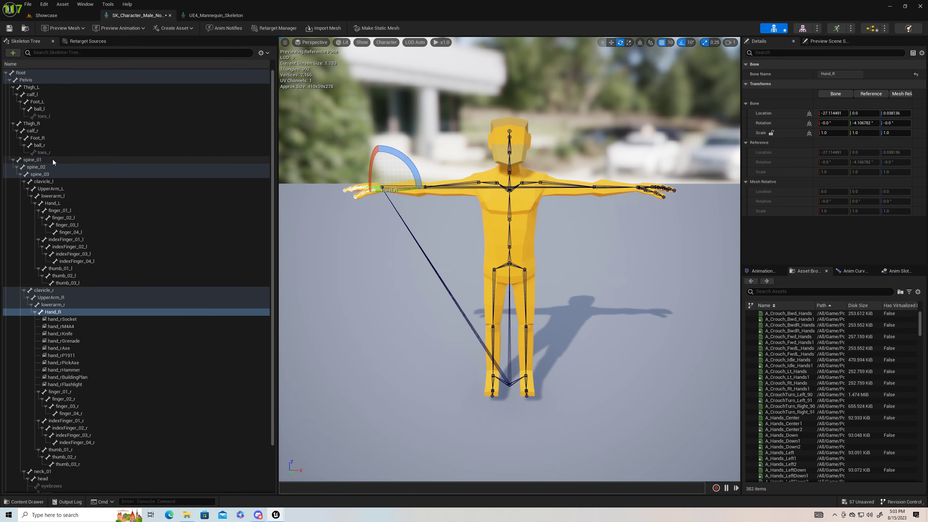
pyautogui.rightClick(43, 175)
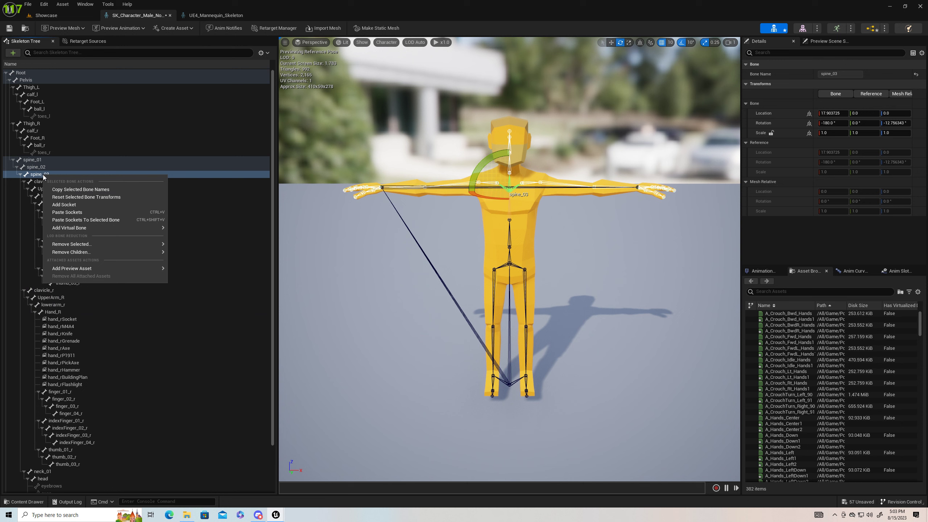
pyautogui.click(80, 220)
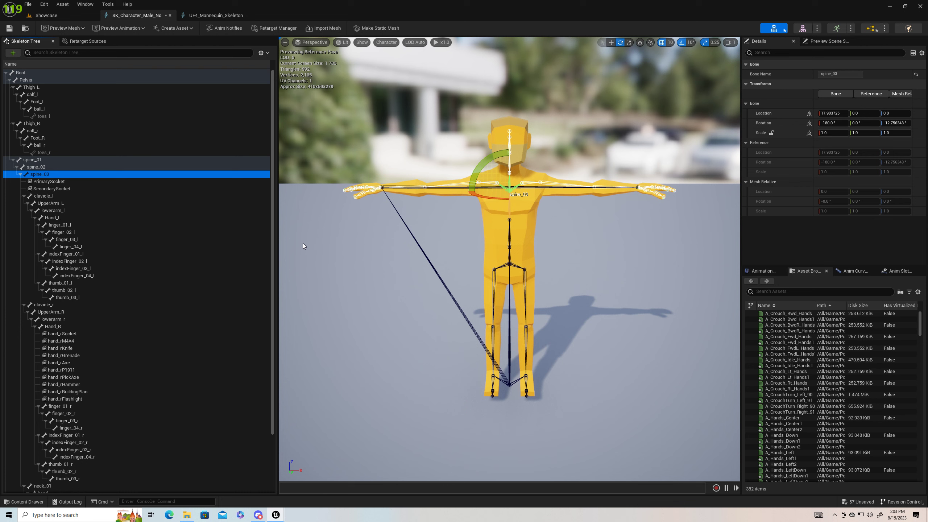
# - Set bone drawing to None in the Synty character's preview and close the UE4_Mannequin_Skeleton editor
pyautogui.moveTo(390, 247)
pyautogui.mouseDown(button='right')
pyautogui.moveTo(380, 255)
pyautogui.moveTo(395, 252)
pyautogui.mouseUp(button='right')
pyautogui.click(387, 43)
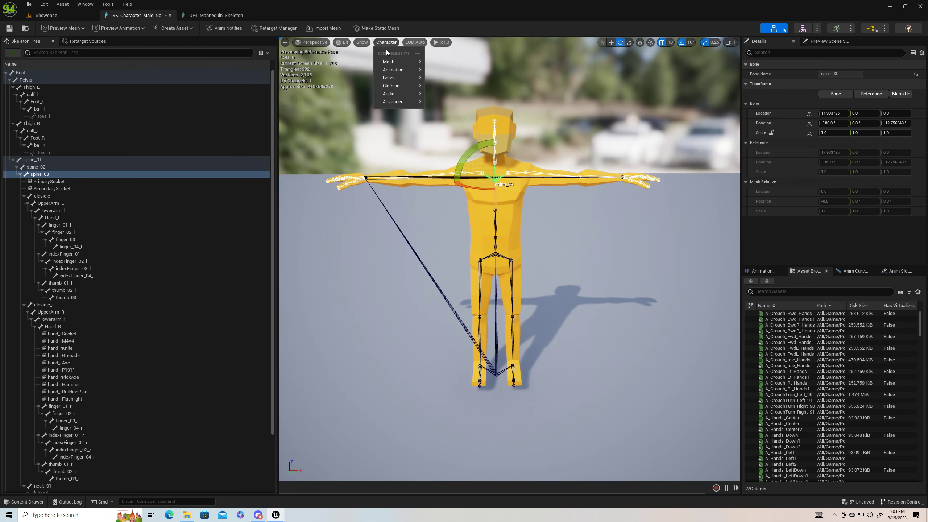
pyautogui.moveTo(391, 69)
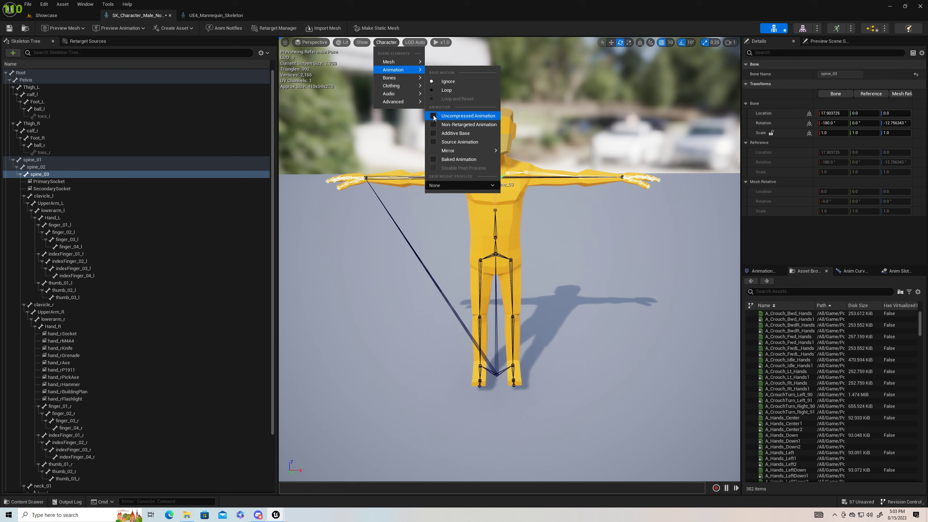
pyautogui.moveTo(417, 79)
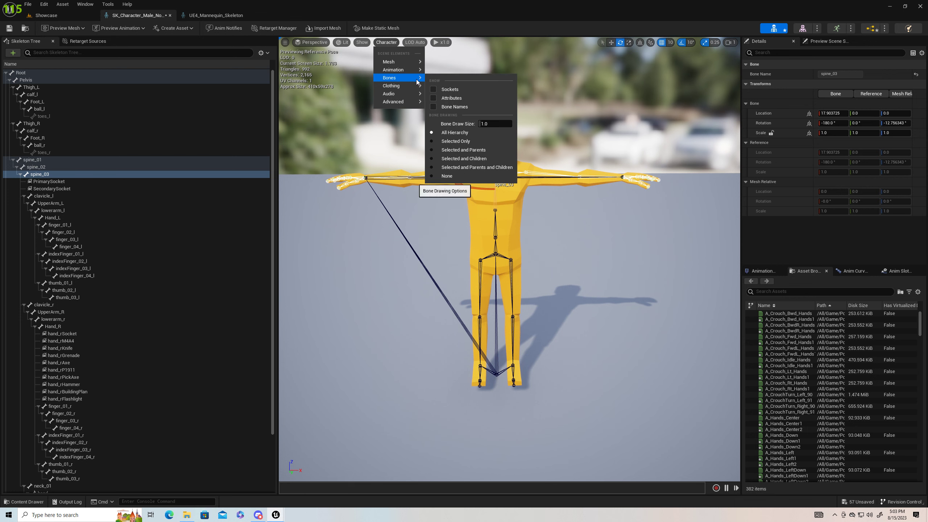
pyautogui.click(435, 176)
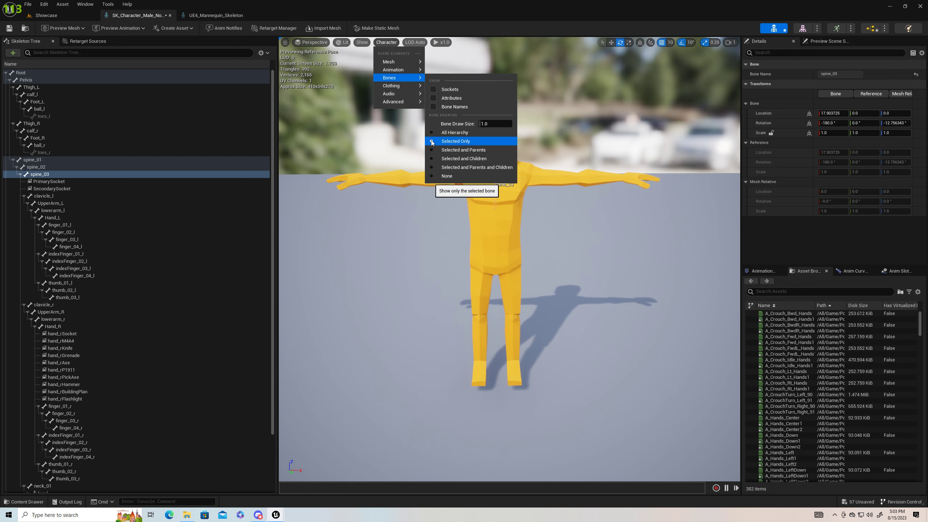
pyautogui.click(390, 223)
pyautogui.moveTo(371, 261); pyautogui.dragTo(365, 257, button='right')
pyautogui.press('s')
pyautogui.press('w')
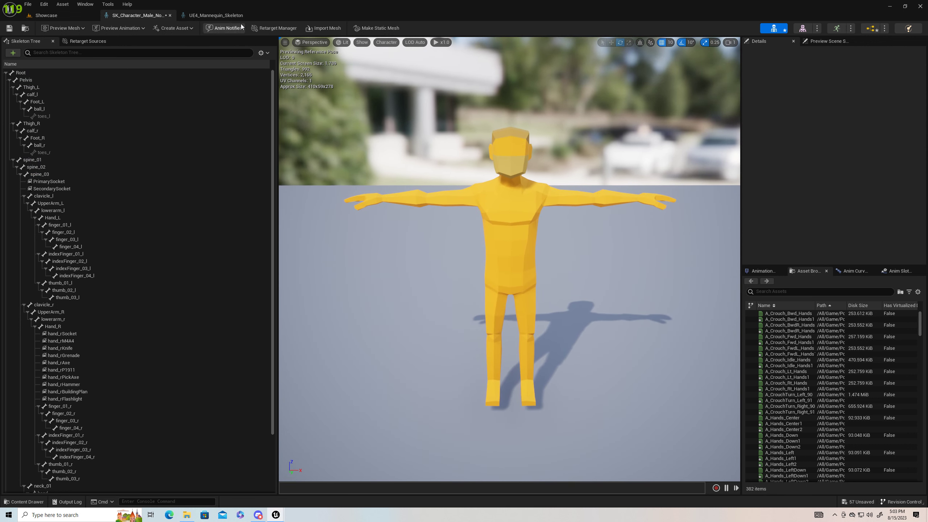
pyautogui.click(247, 15)
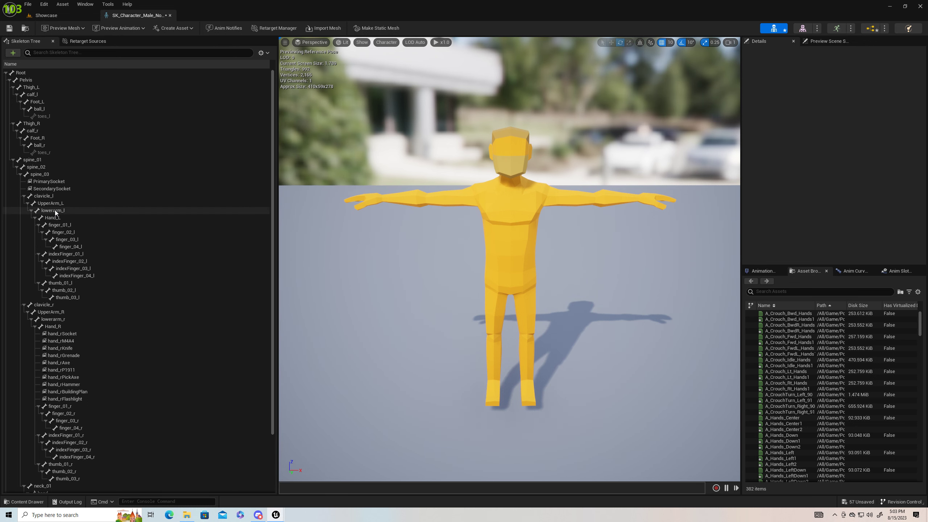
# - Attach the SK_M4A4 skeletal mesh as a preview asset to PrimarySocket on the spine_03 bone
pyautogui.click(54, 183)
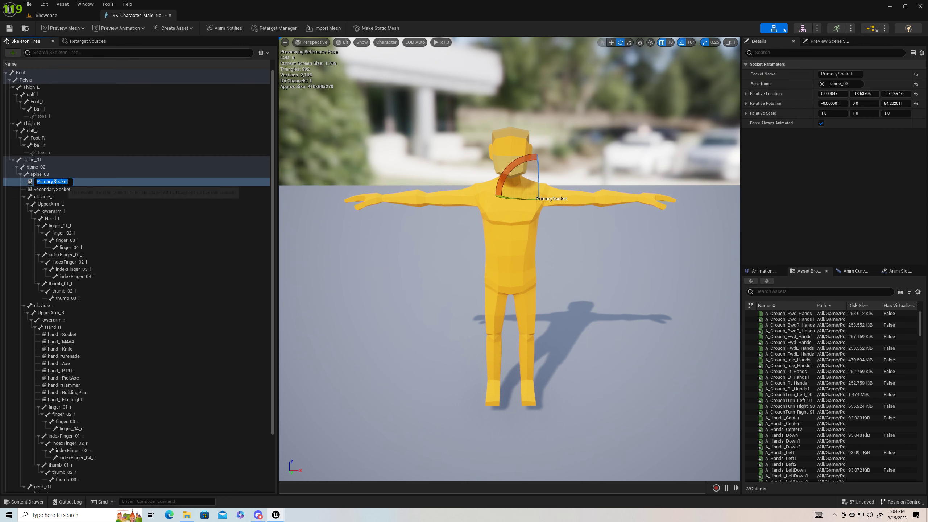
pyautogui.click(46, 182)
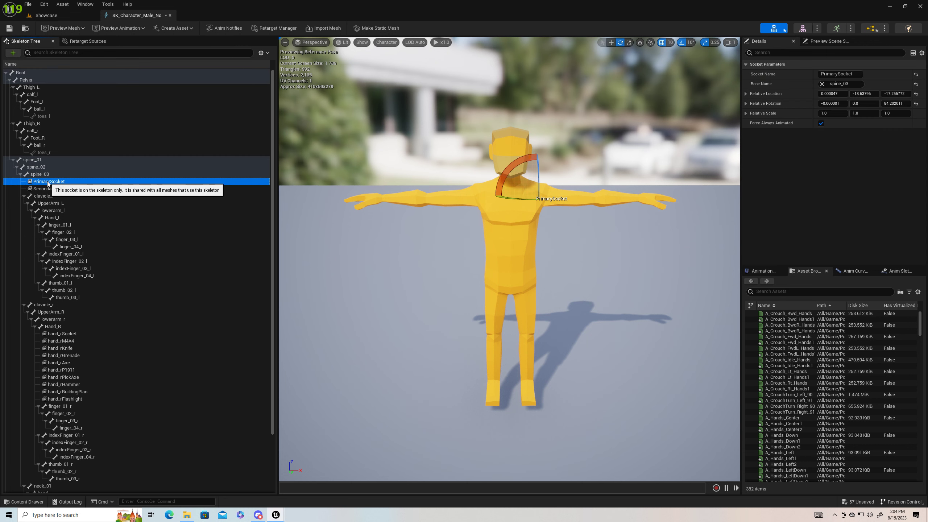
pyautogui.click(85, 184)
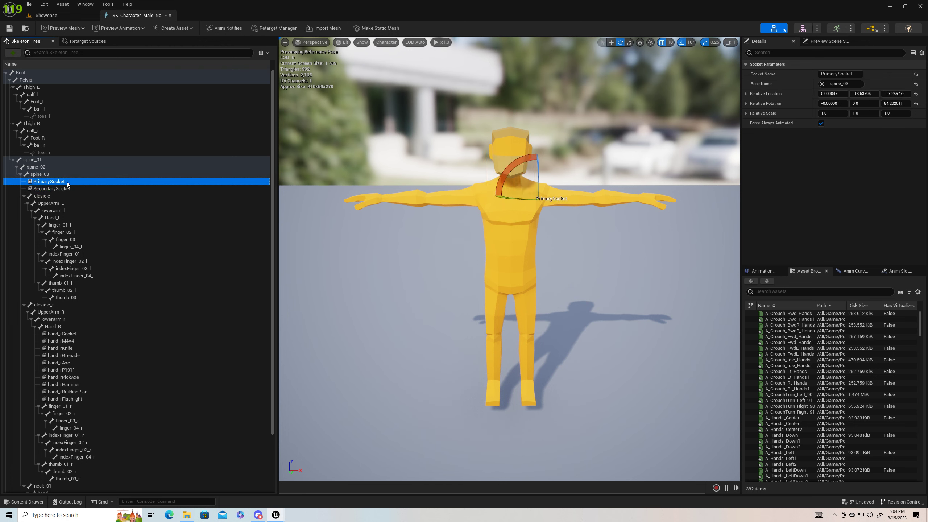
pyautogui.rightClick(67, 184)
pyautogui.moveTo(98, 269)
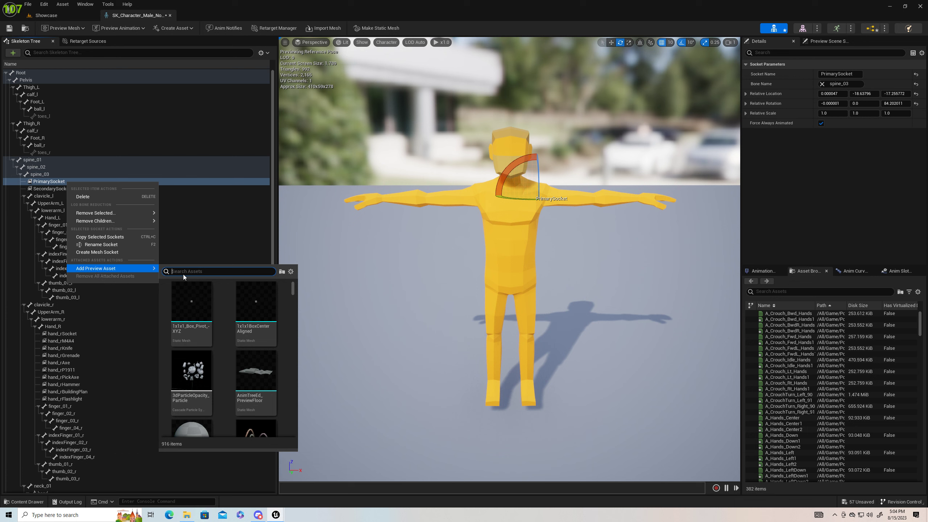
pyautogui.write('m4a')
pyautogui.click(184, 317)
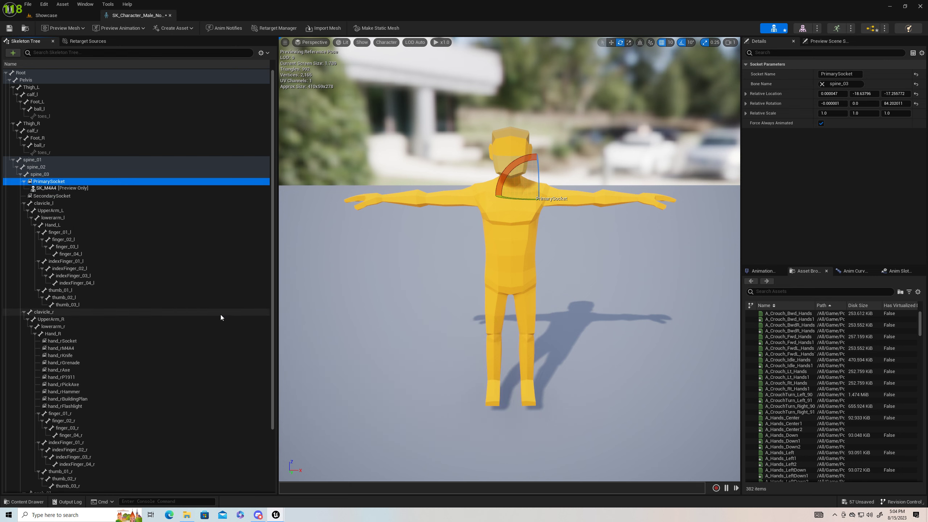
# - Move PrimarySocket forward until the rifle rests against the character's back, at relative location X about 0.49 and Y about -13.84
pyautogui.moveTo(338, 265); pyautogui.dragTo(221, 253, button='right')
pyautogui.press('s')
pyautogui.press('w')
pyautogui.press('d')
pyautogui.press('a')
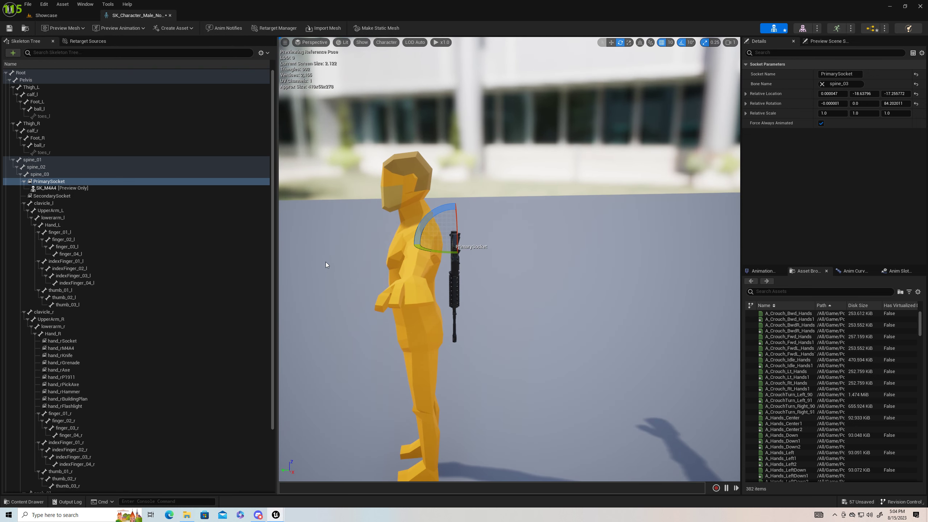
pyautogui.press('w')
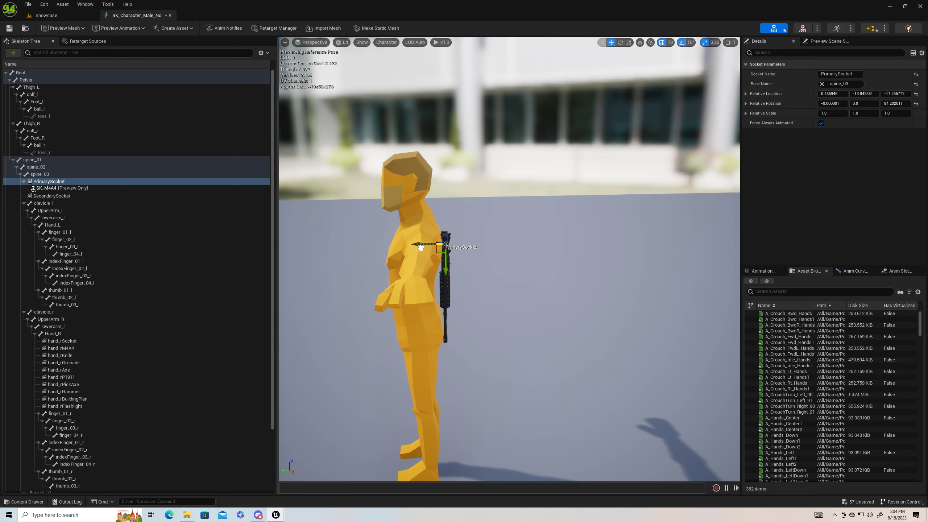
# - Remove the attached preview asset from PrimarySocket
pyautogui.press('d')
pyautogui.moveTo(421, 248)
pyautogui.mouseDown(button='right')
pyautogui.moveTo(296, 242)
pyautogui.moveTo(432, 256)
pyautogui.mouseUp(button='right')
pyautogui.press('w')
pyautogui.press('a')
pyautogui.press('s')
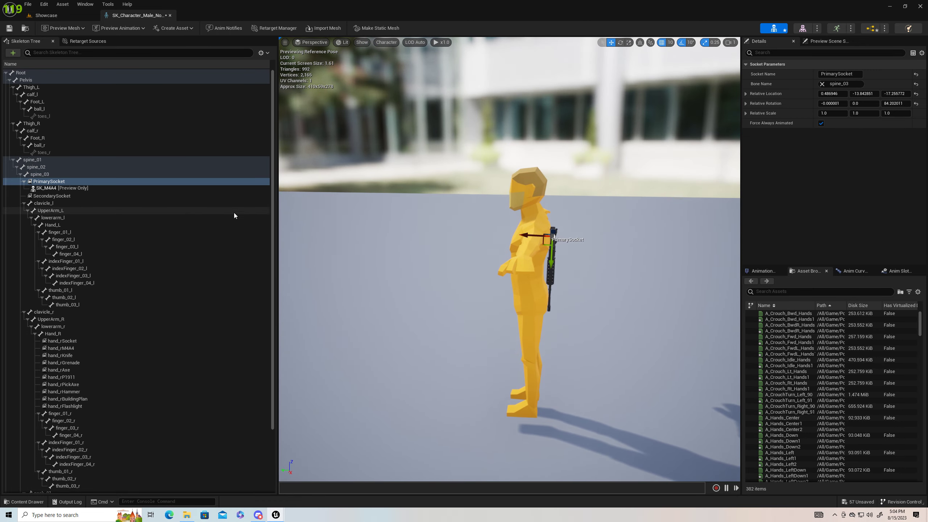
pyautogui.rightClick(76, 183)
pyautogui.click(128, 278)
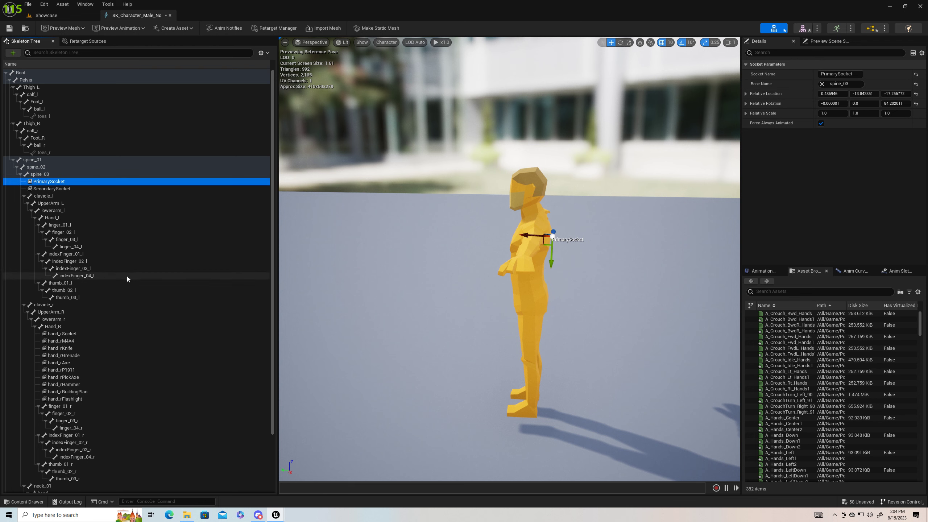
# - Attach the SK_M4A4 skeletal mesh as a preview asset to the hand_rM4A4 socket
pyautogui.moveTo(537, 268); pyautogui.dragTo(570, 268, button='right')
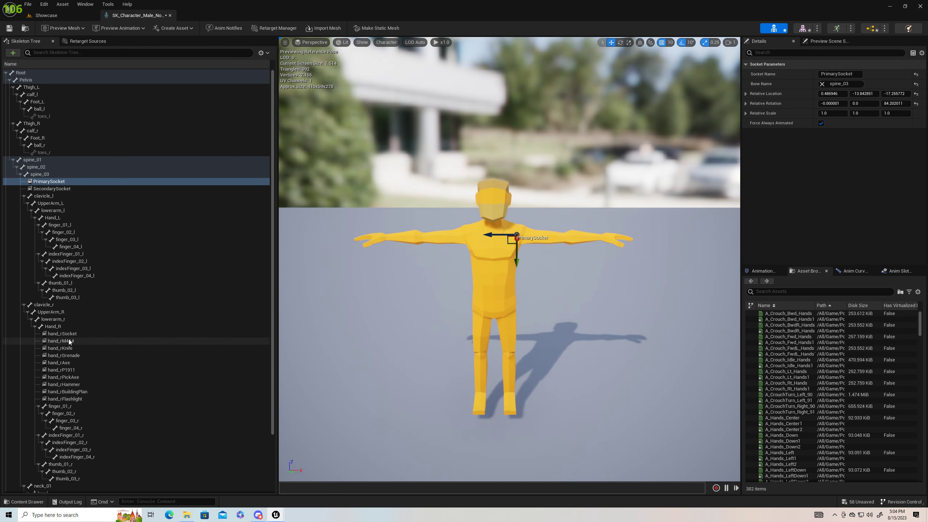
pyautogui.click(73, 341)
pyautogui.rightClick(70, 341)
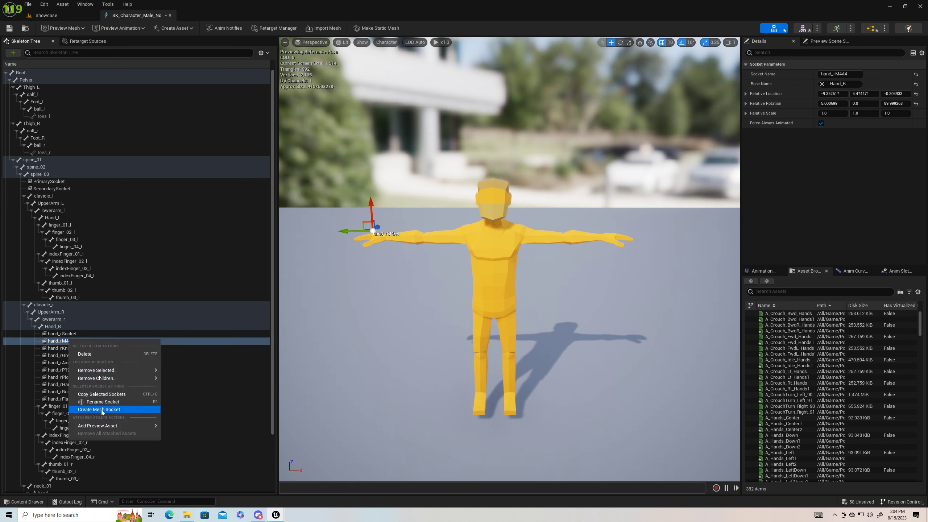
pyautogui.moveTo(120, 425)
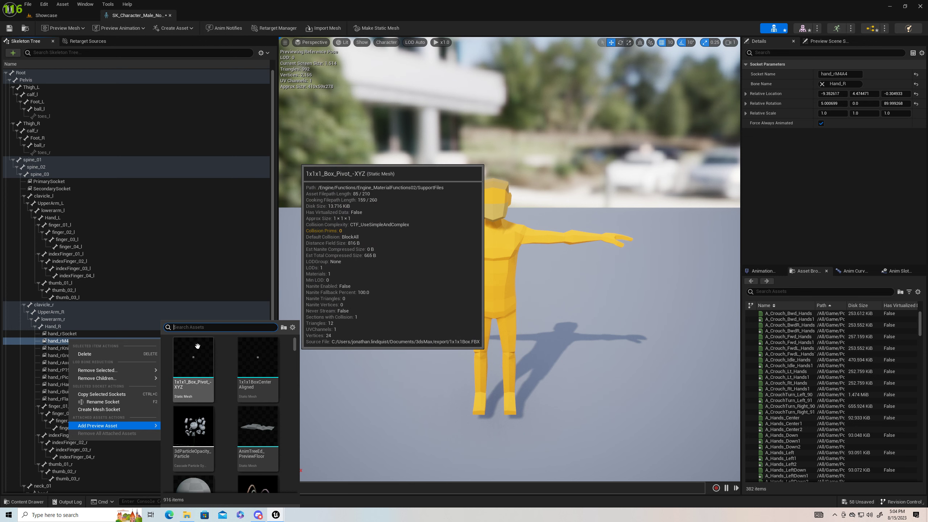
pyautogui.write('m4')
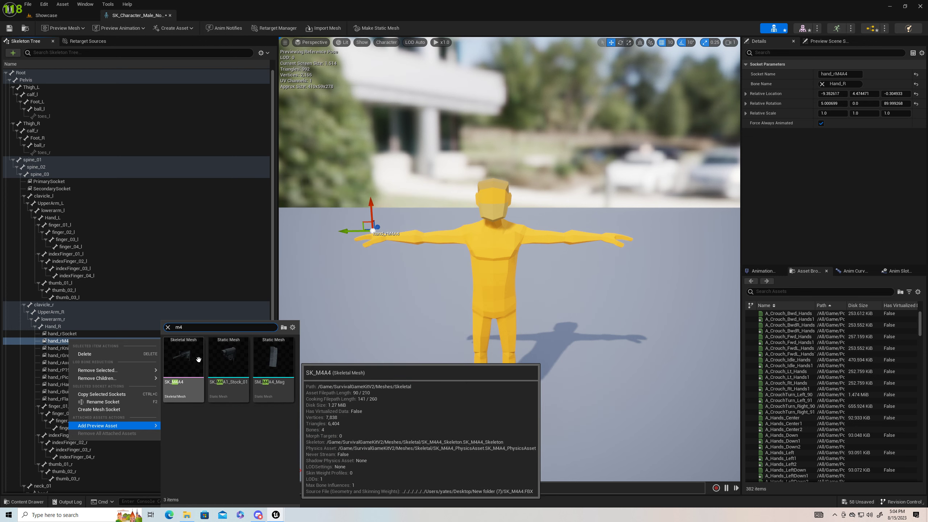
pyautogui.click(187, 377)
# - Rotate the hand_rM4A4 socket by -190° to reorient the rifle in the right hand
pyautogui.moveTo(344, 313); pyautogui.dragTo(324, 290, button='right')
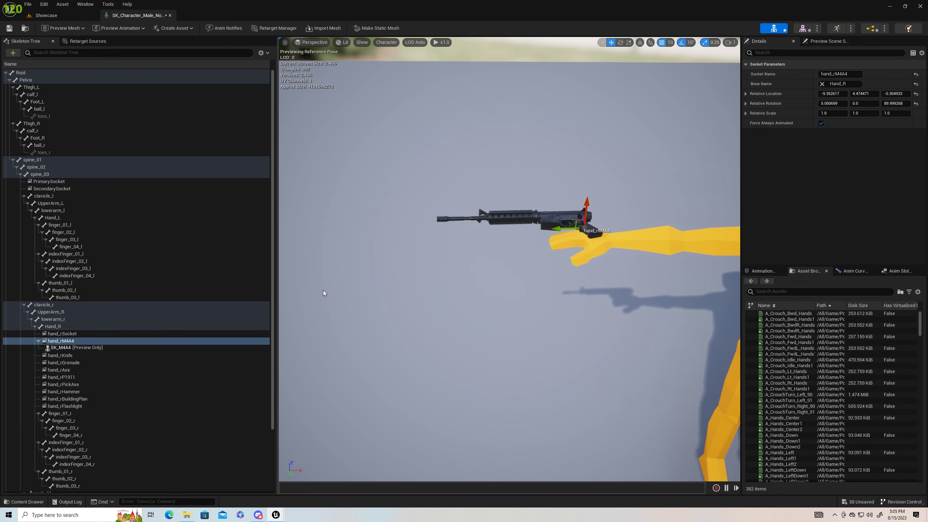
pyautogui.press('e')
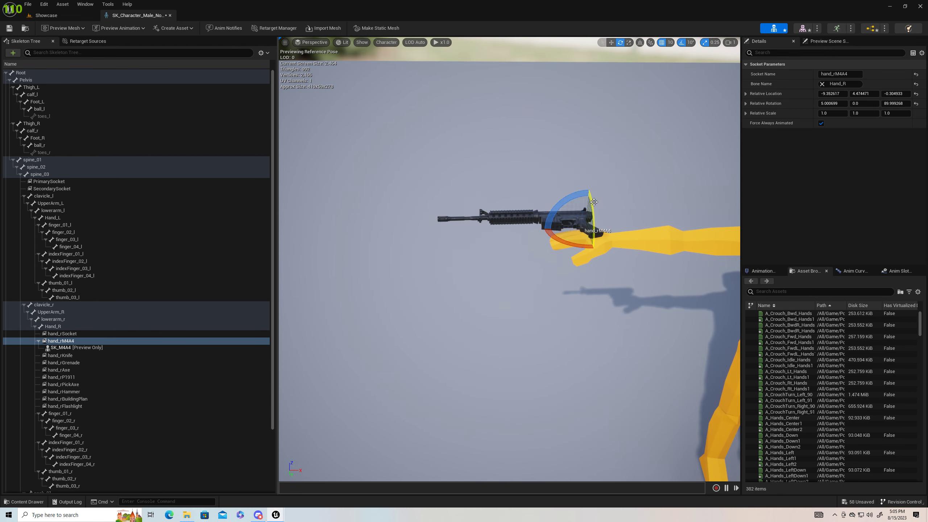
pyautogui.moveTo(555, 234); pyautogui.dragTo(555, 263)
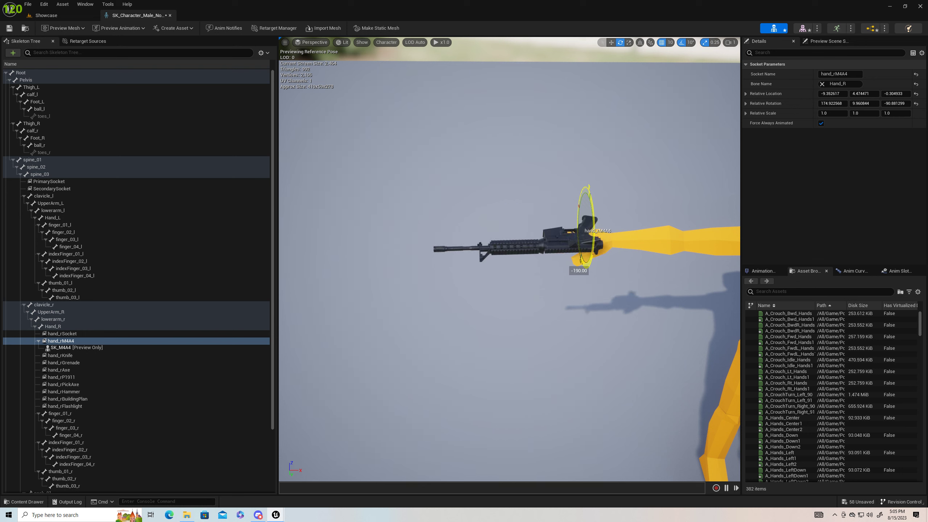
# - Move the hand_rM4A4 socket so the rifle grip sits in the palm, at relative location about -13.88, -1.69, 0.39
pyautogui.moveTo(556, 234); pyautogui.dragTo(559, 238, button='right')
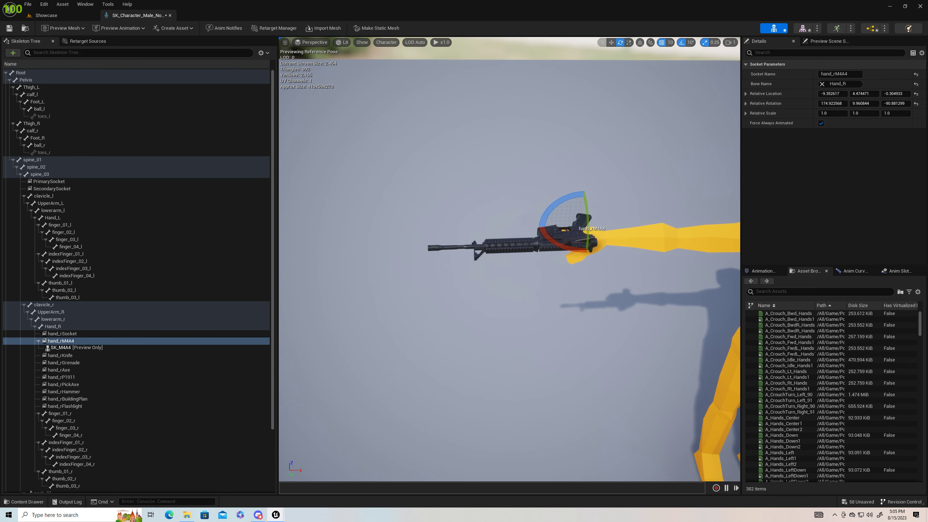
pyautogui.press('w')
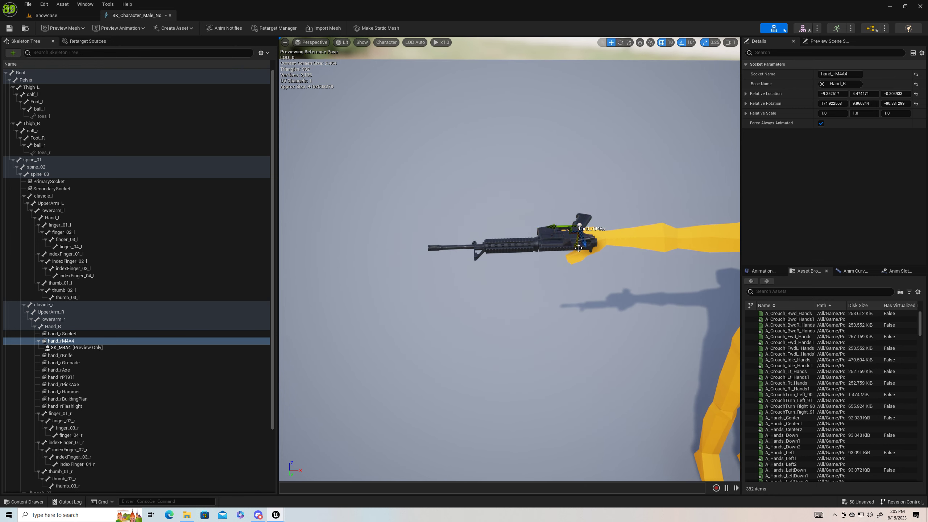
pyautogui.moveTo(580, 247); pyautogui.dragTo(658, 282)
pyautogui.moveTo(509, 259); pyautogui.dragTo(610, 278, button='right')
pyautogui.moveTo(491, 239); pyautogui.dragTo(503, 238)
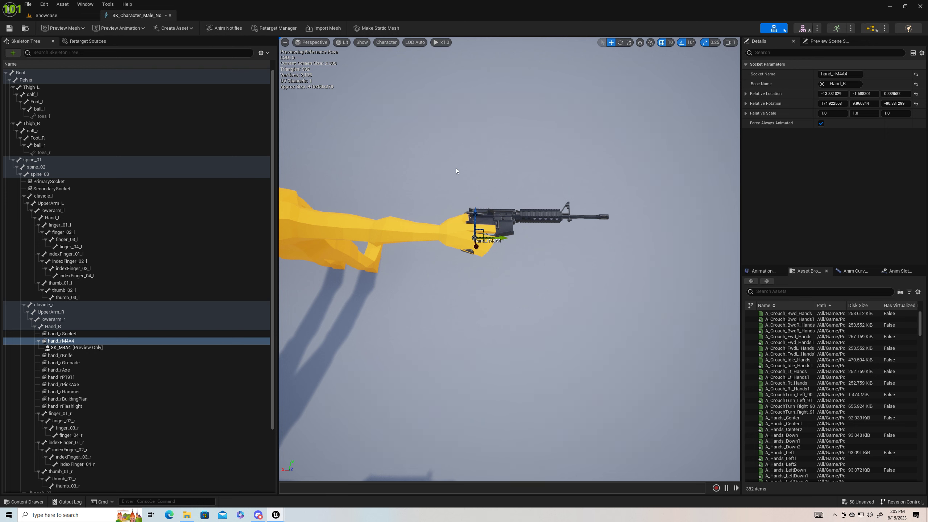
# - Remove the attached preview asset from the hand_rM4A4 socket
pyautogui.moveTo(456, 170); pyautogui.dragTo(341, 163, button='right')
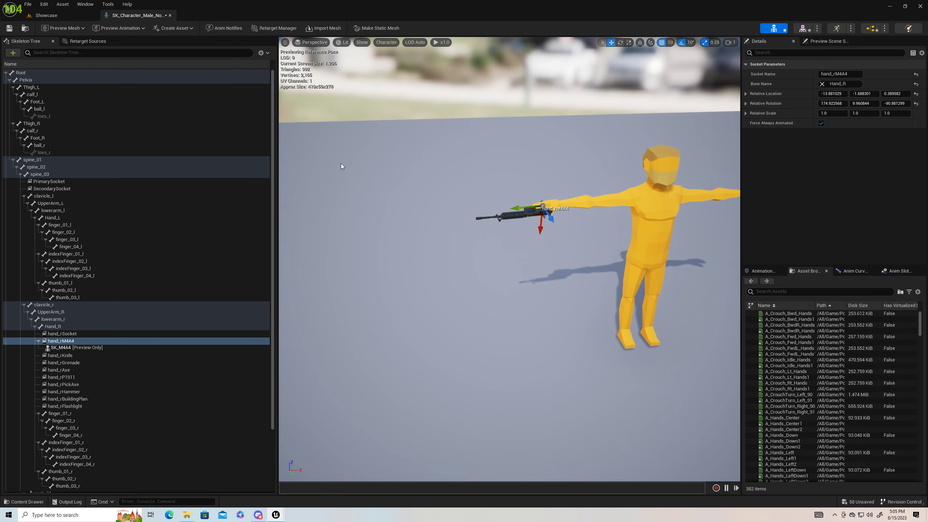
pyautogui.rightClick(81, 341)
pyautogui.click(133, 435)
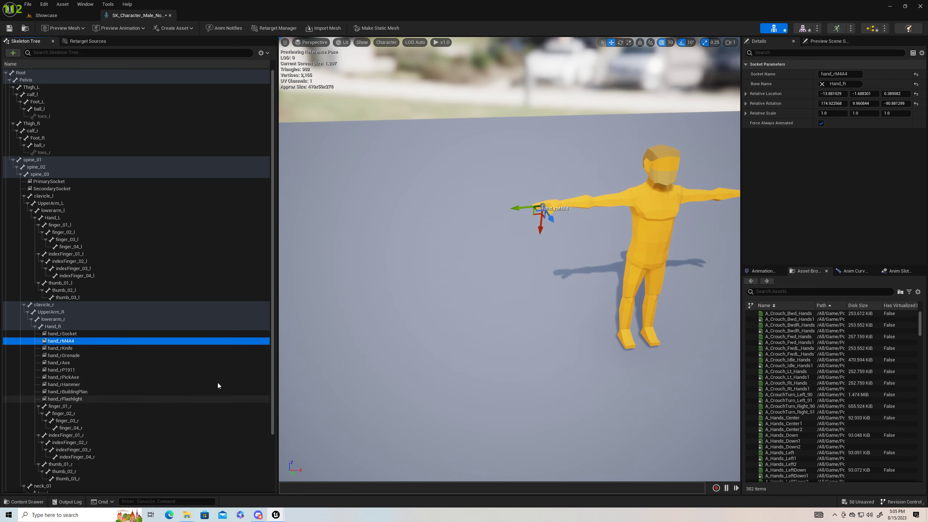
# - Save the SK_Character_Male_NoFace_01 skeleton and close its editor
pyautogui.moveTo(384, 300); pyautogui.dragTo(362, 268, button='right')
pyautogui.press('w')
pyautogui.hotkey('ctrl', 's')
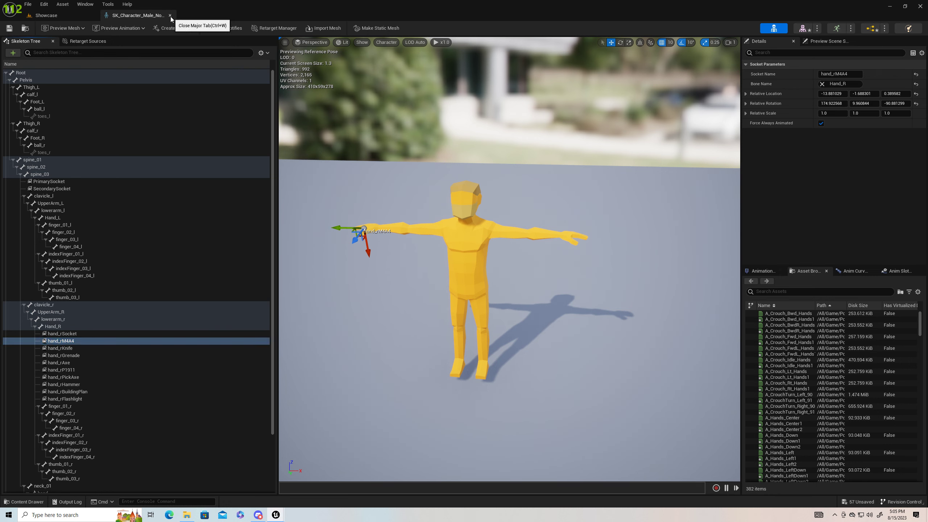
pyautogui.click(171, 16)
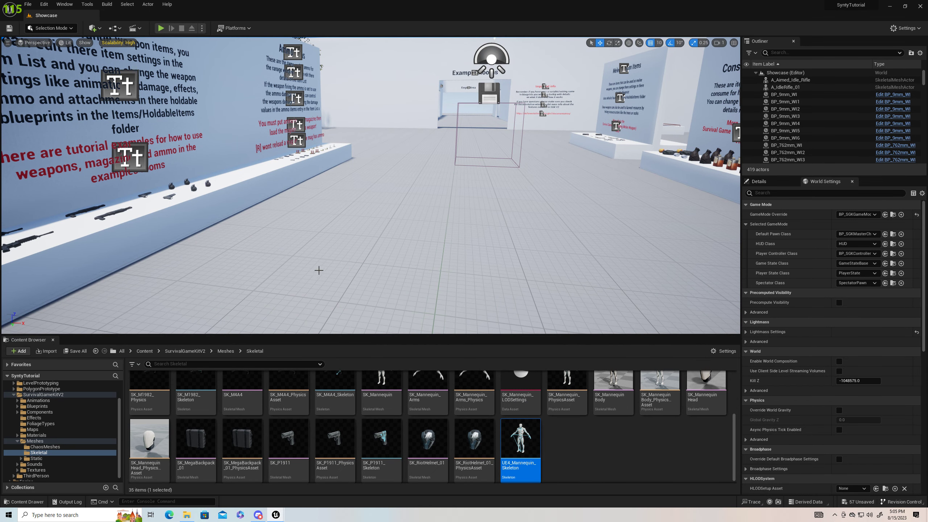
# - Go back to the Content folder and reopen the Synty character's skeleton from the PolygonPrototype folder
pyautogui.click(95, 351)
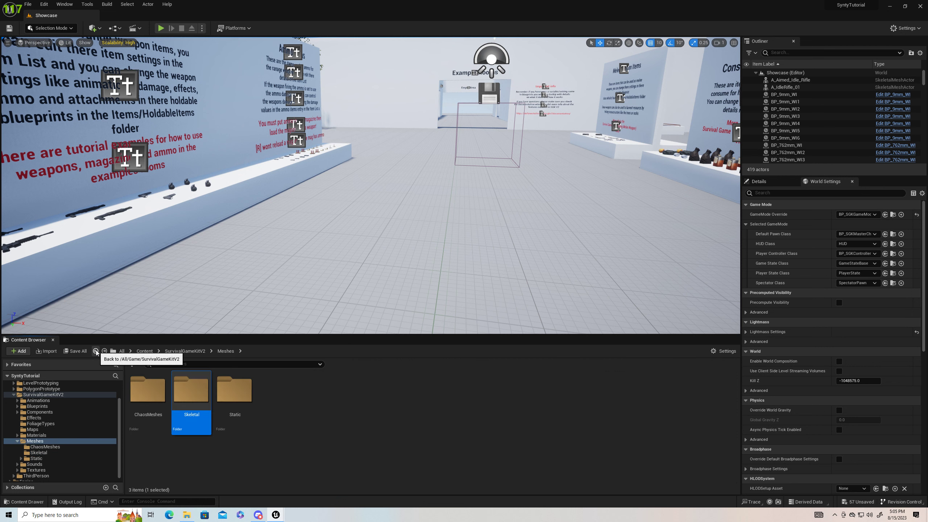
pyautogui.click(96, 351)
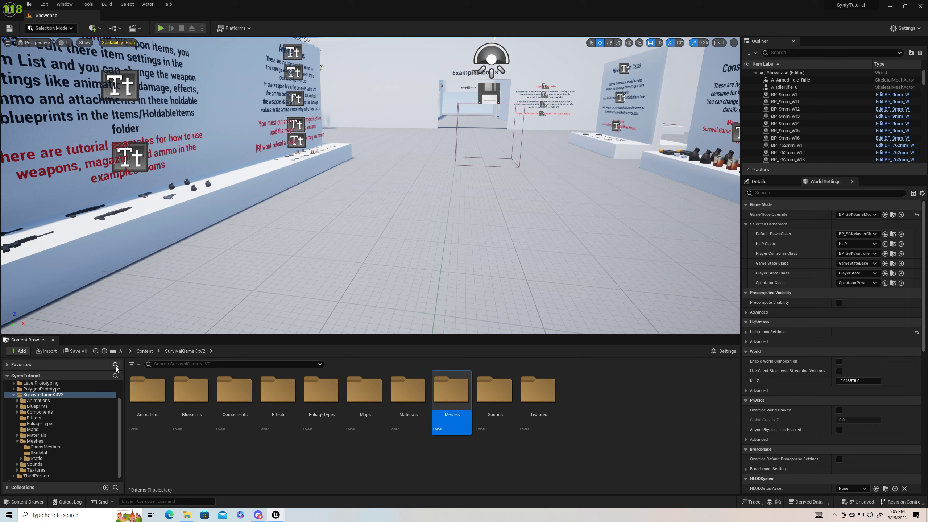
pyautogui.click(96, 351)
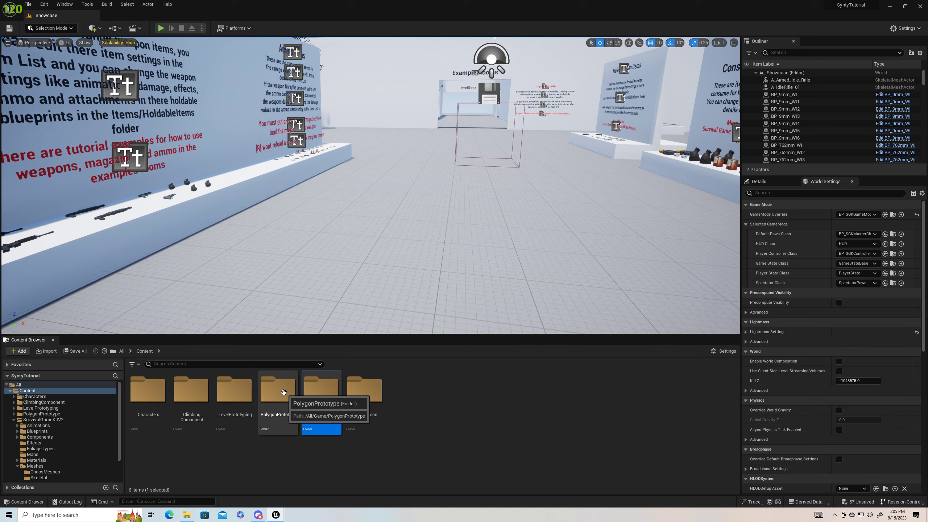
pyautogui.doubleClick(284, 399)
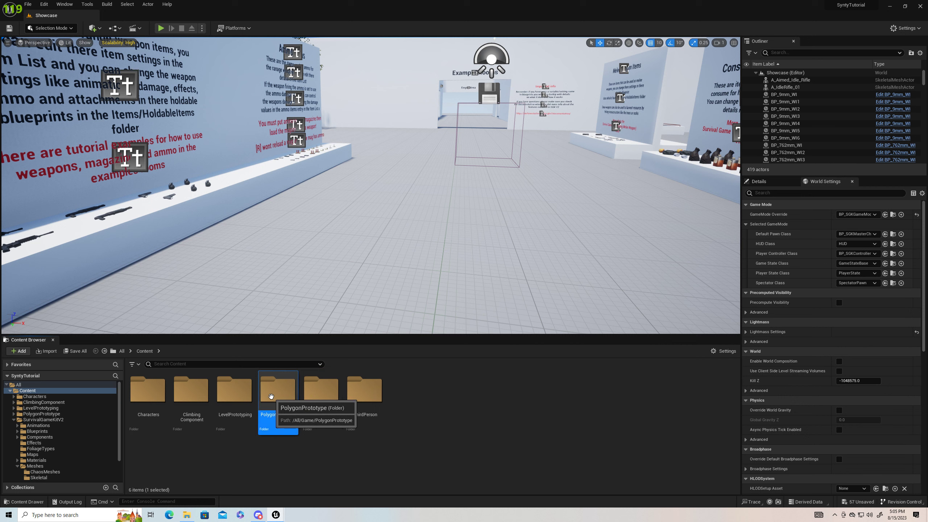
pyautogui.click(233, 398)
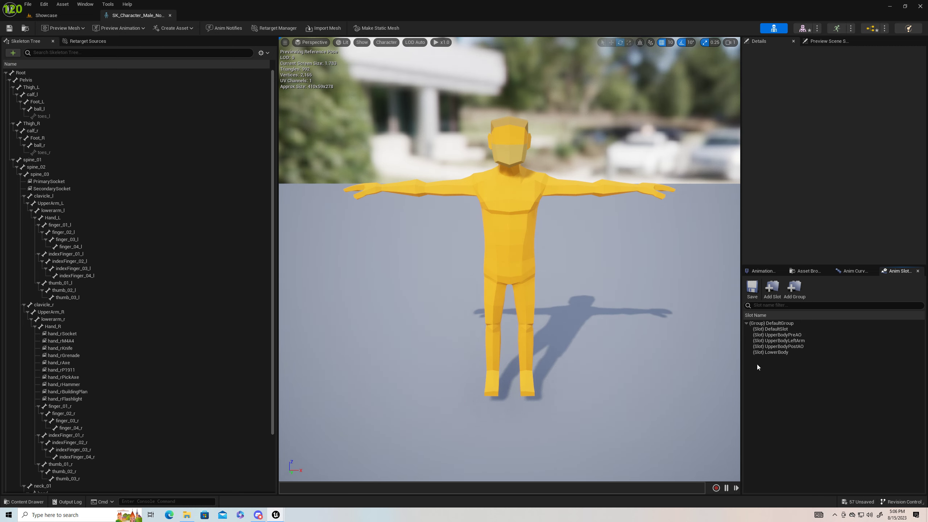
# - Add an animation slot group named UppereBodyPreAOG to the Synty skeleton
pyautogui.click(794, 287)
pyautogui.write('UppereBody')
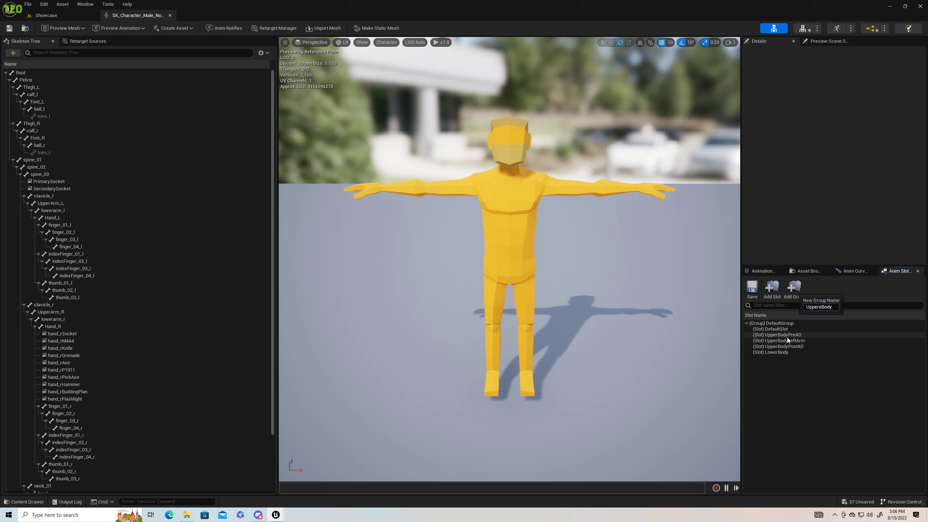
pyautogui.write('PreAOG')
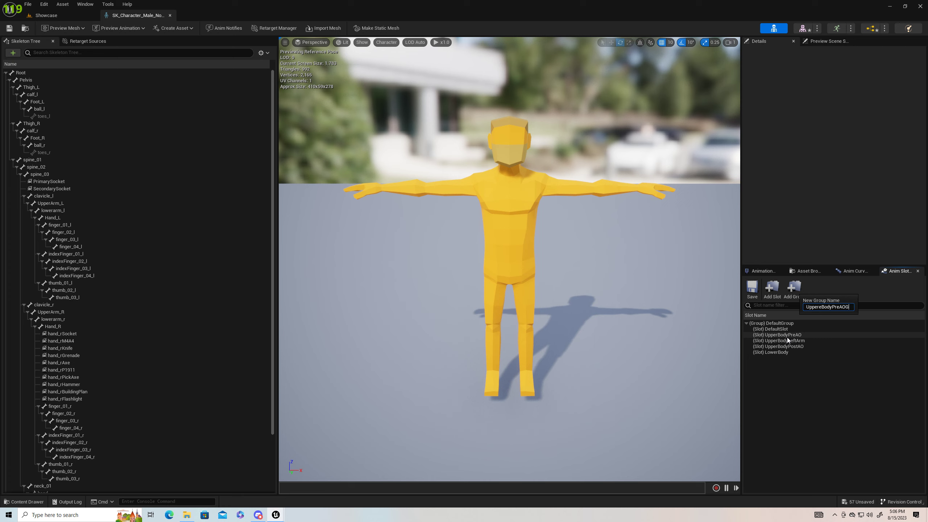